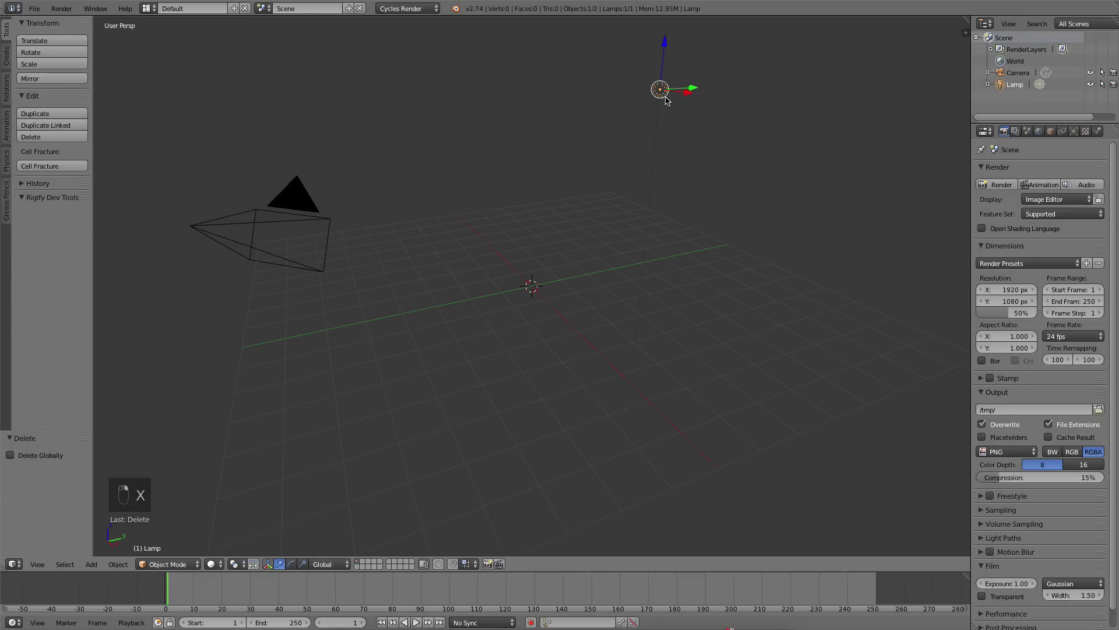
Delete the default cube and lamp, then slide the camera along X in top view.
{"action": "key", "text": "x"}
{"action": "left_click", "coordinate": [669, 102]}
{"action": "key", "text": "KP_7"}
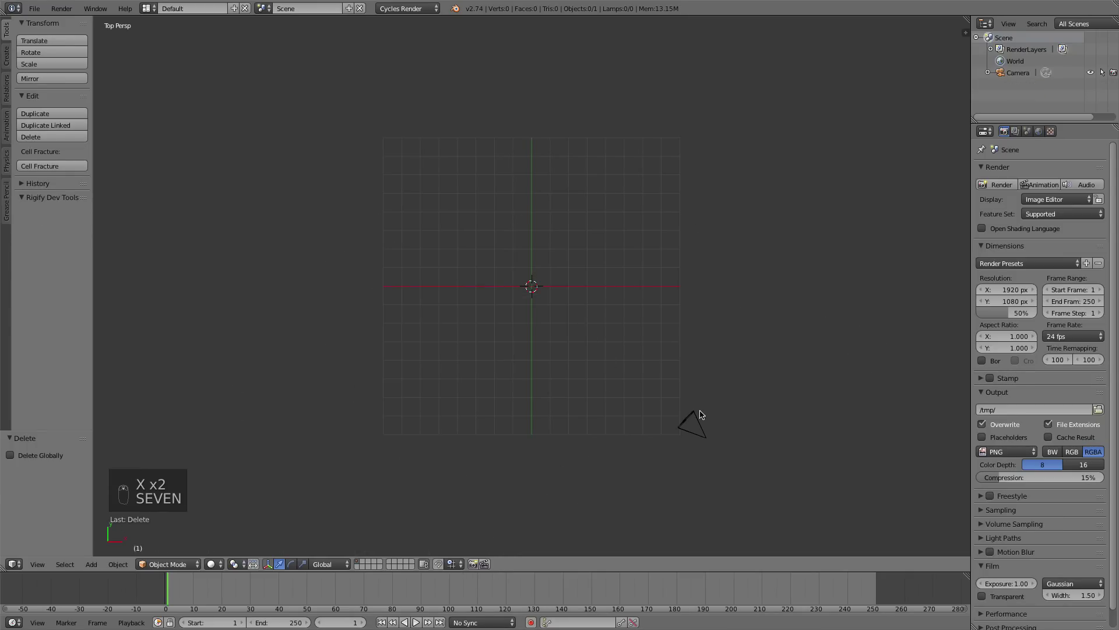
{"action": "right_click", "coordinate": [692, 421]}
{"action": "key", "text": "g"}
{"action": "key", "text": "x"}
{"action": "left_click", "coordinate": [564, 446]}
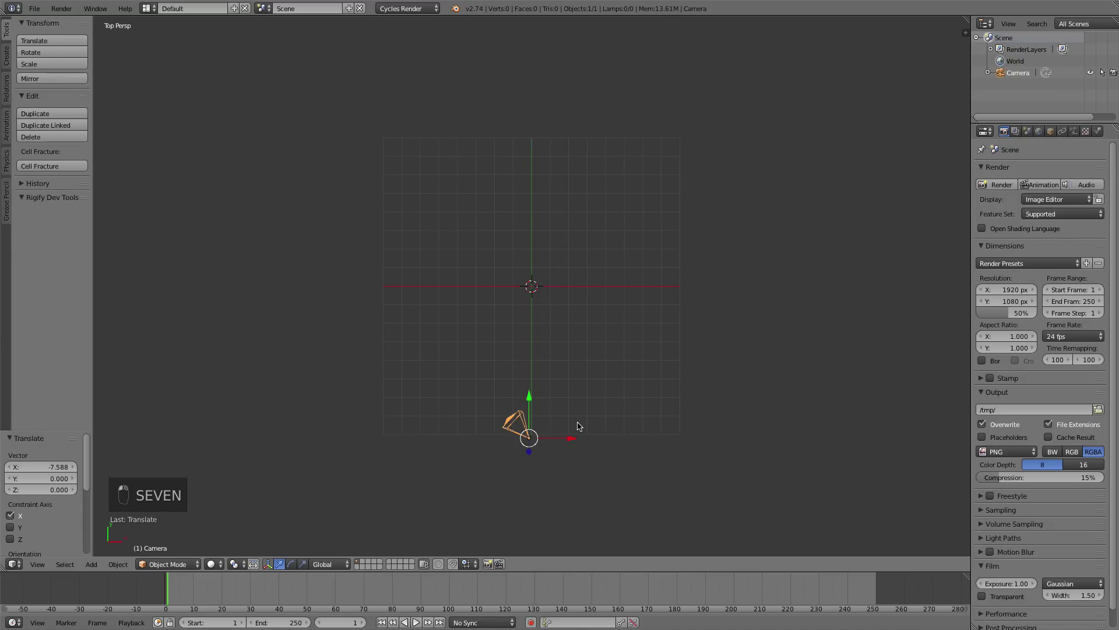
Clear the camera's rotation and rotate it 90° about X.
{"action": "key", "text": "alt+r"}
{"action": "key", "text": "Return"}
{"action": "key", "text": "r"}
{"action": "key", "text": "r"}
{"action": "type", "text": "x90"}
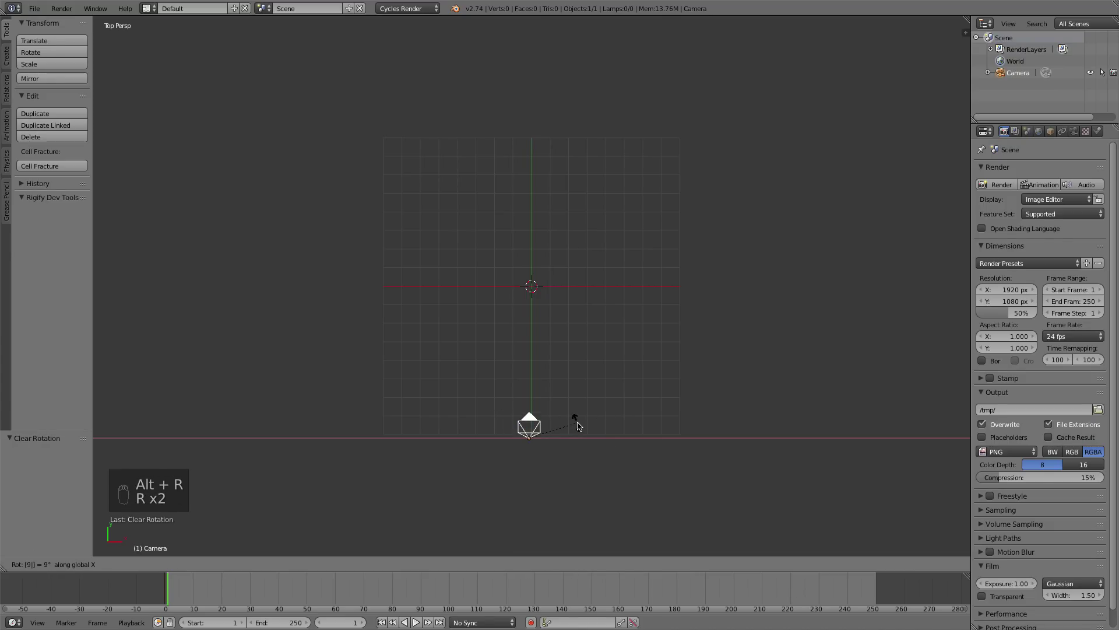
{"action": "key", "text": "Return"}
In camera view, reposition the camera so the grid floor sits low in frame.
{"action": "key", "text": "KP_0"}
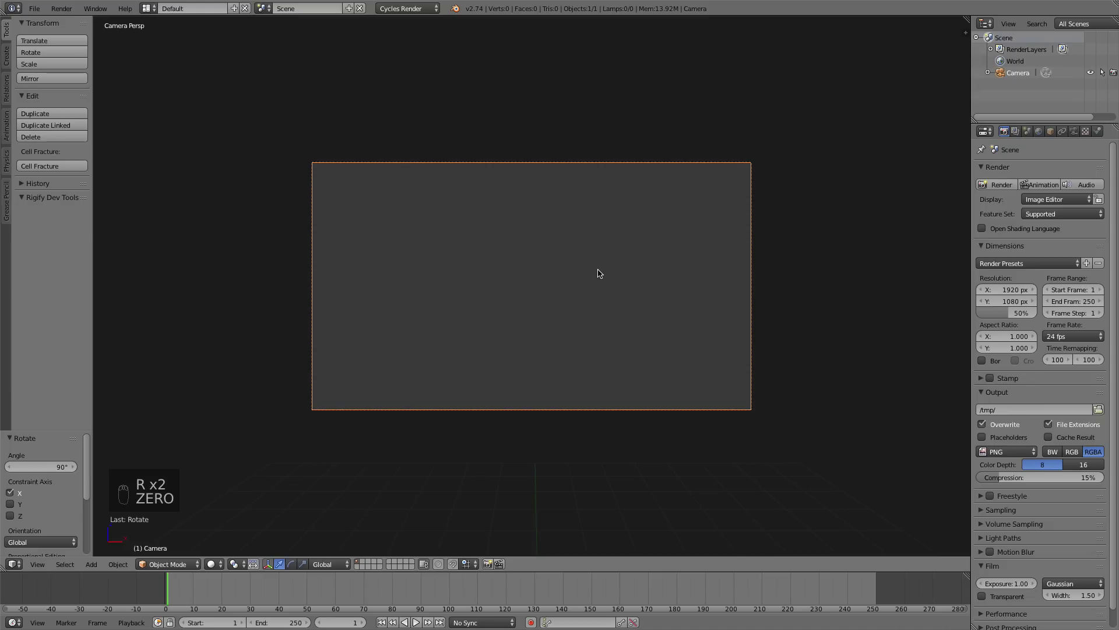
{"action": "key", "text": "g"}
{"action": "left_click", "coordinate": [612, 505]}
{"action": "key", "text": "g"}
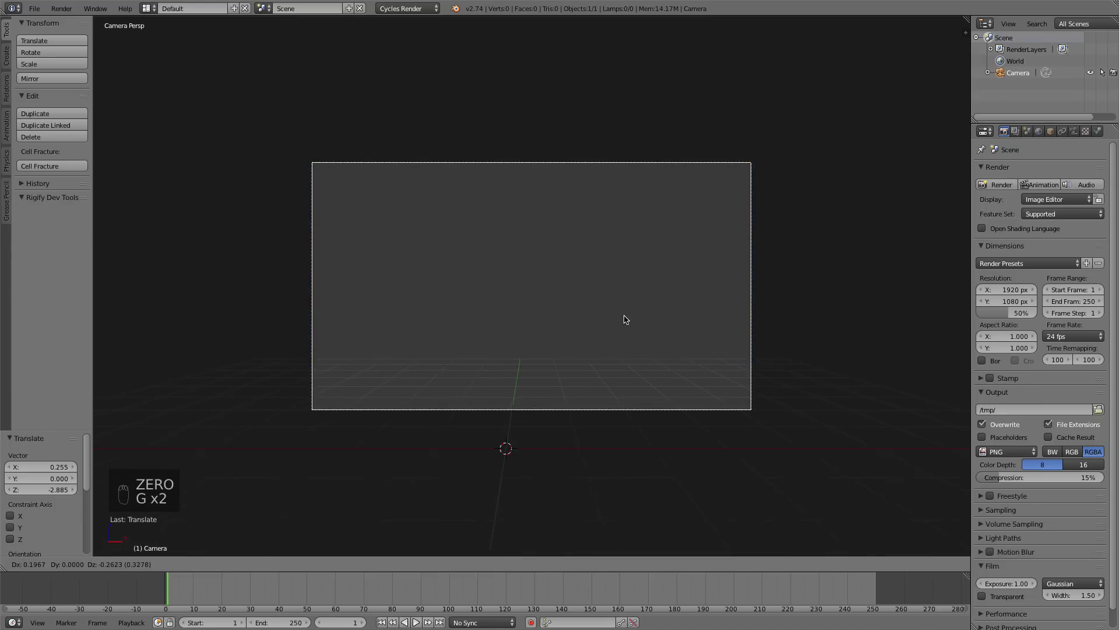
{"action": "left_click", "coordinate": [670, 315]}
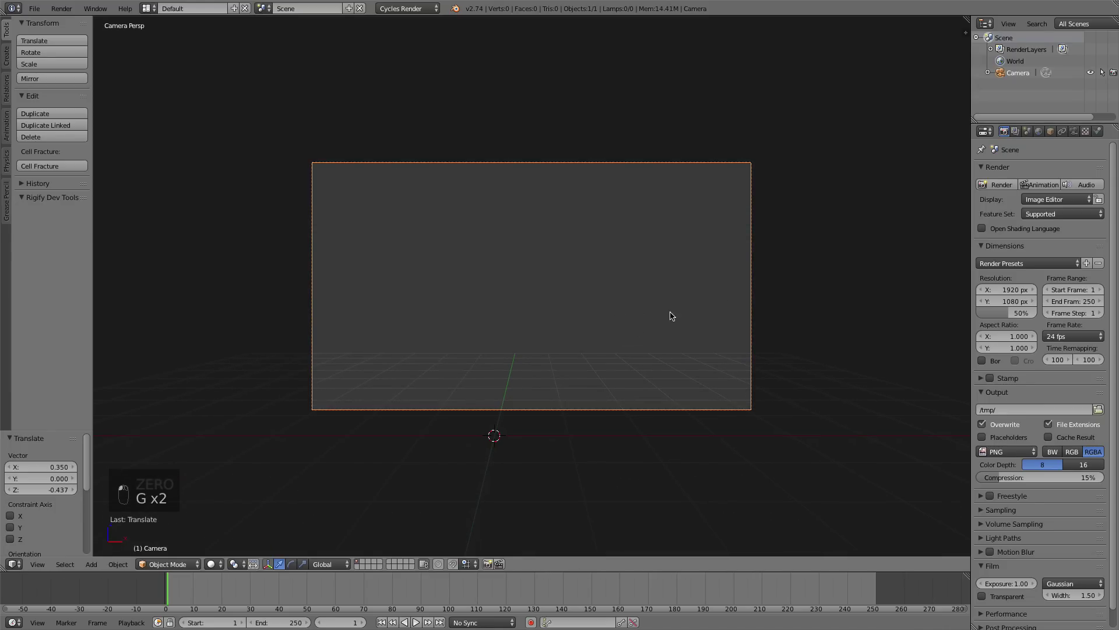
Turn on world nodes, drive the Background colour with a Sky Texture, and enlarge the bottom area.
{"action": "left_click", "coordinate": [1039, 131]}
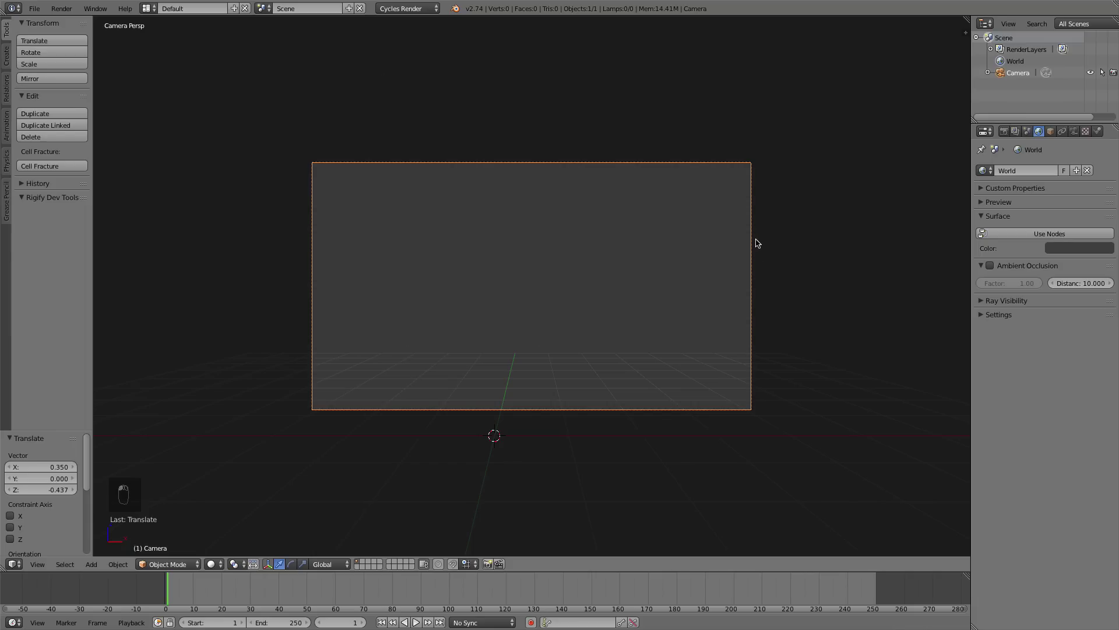
{"action": "left_click", "coordinate": [1025, 233]}
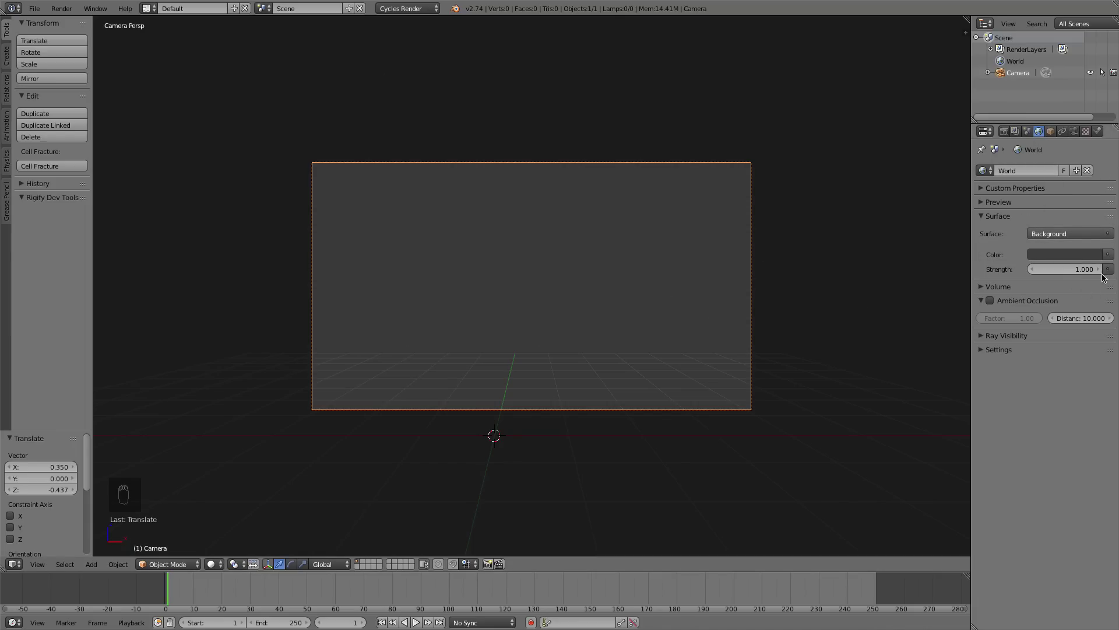
{"action": "left_click", "coordinate": [1108, 256]}
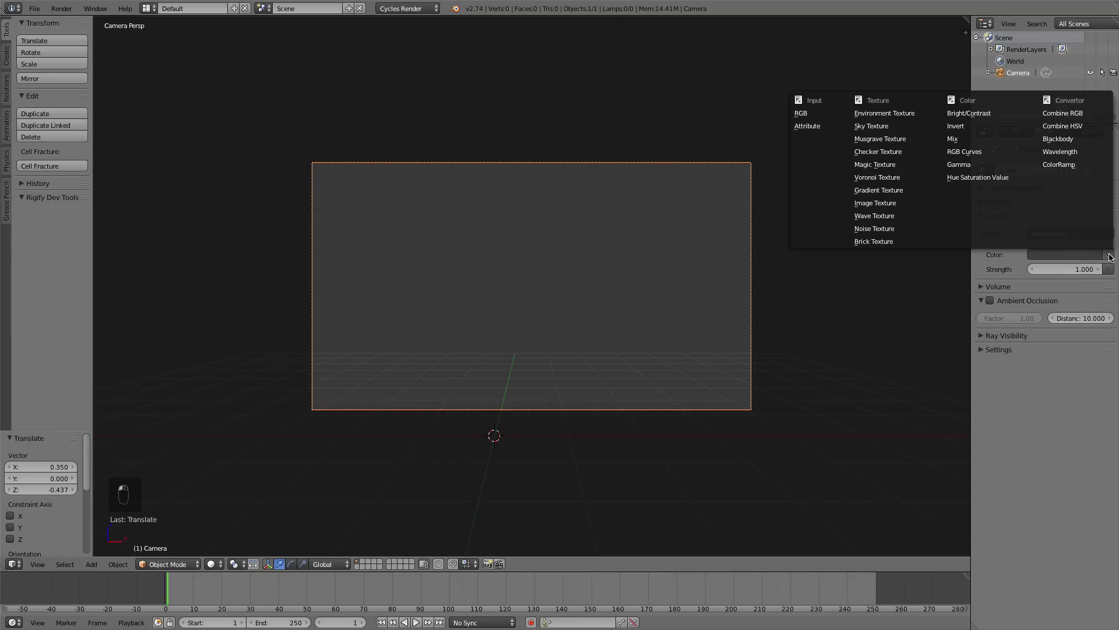
{"action": "left_click", "coordinate": [892, 137]}
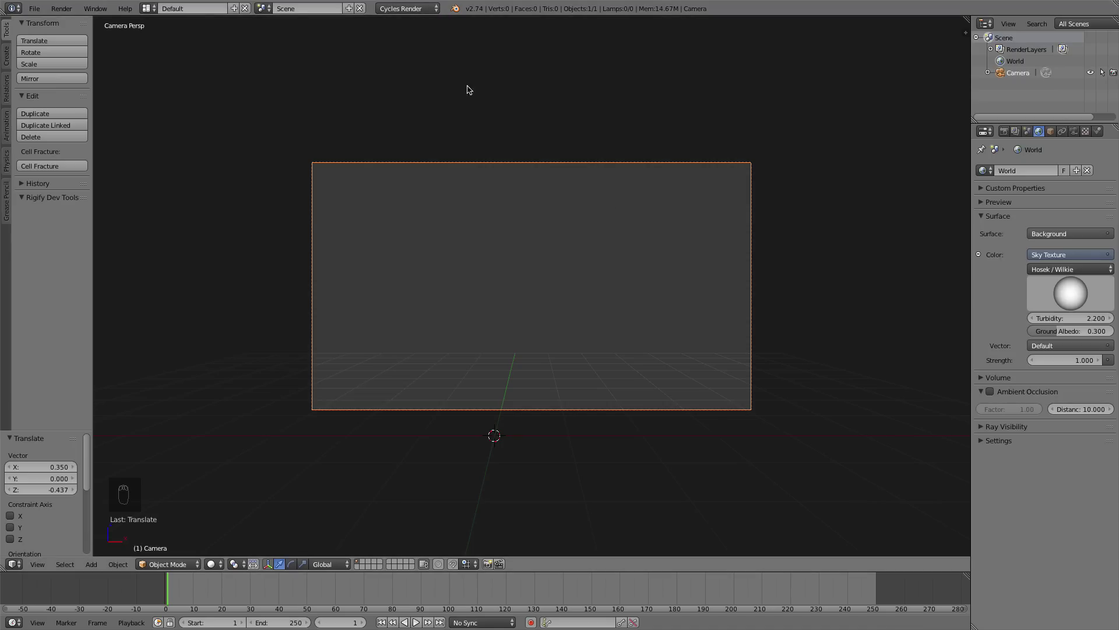
{"action": "left_click_drag", "start_coordinate": [751, 572], "coordinate": [747, 396]}
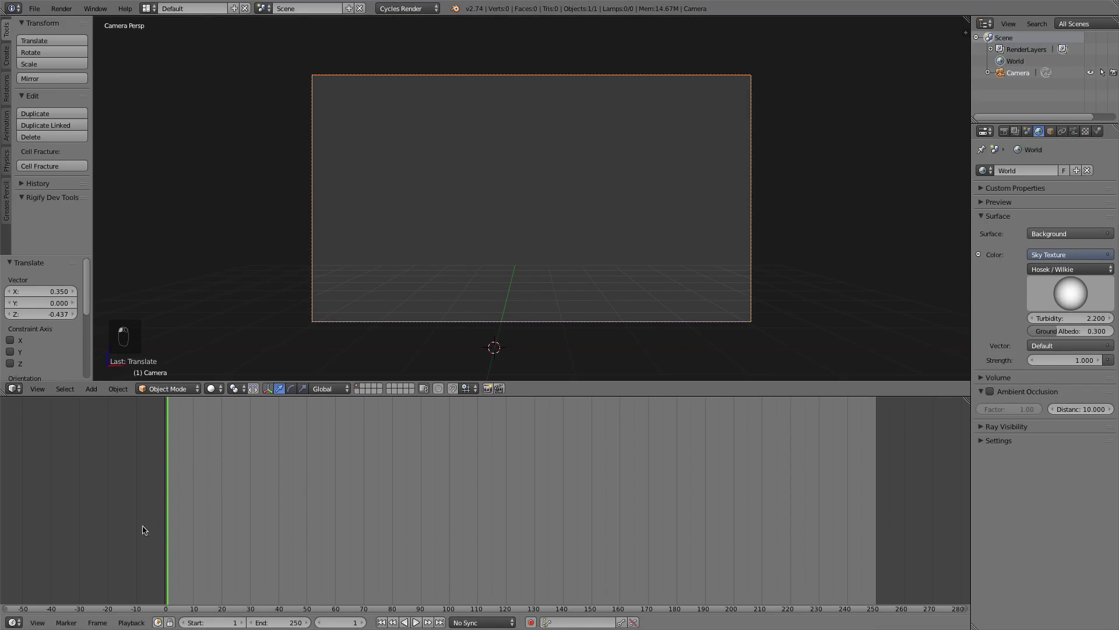
Switch the bottom area to a Node Editor showing the World shader nodes, centred in view.
{"action": "left_click", "coordinate": [13, 622]}
{"action": "left_click", "coordinate": [42, 484]}
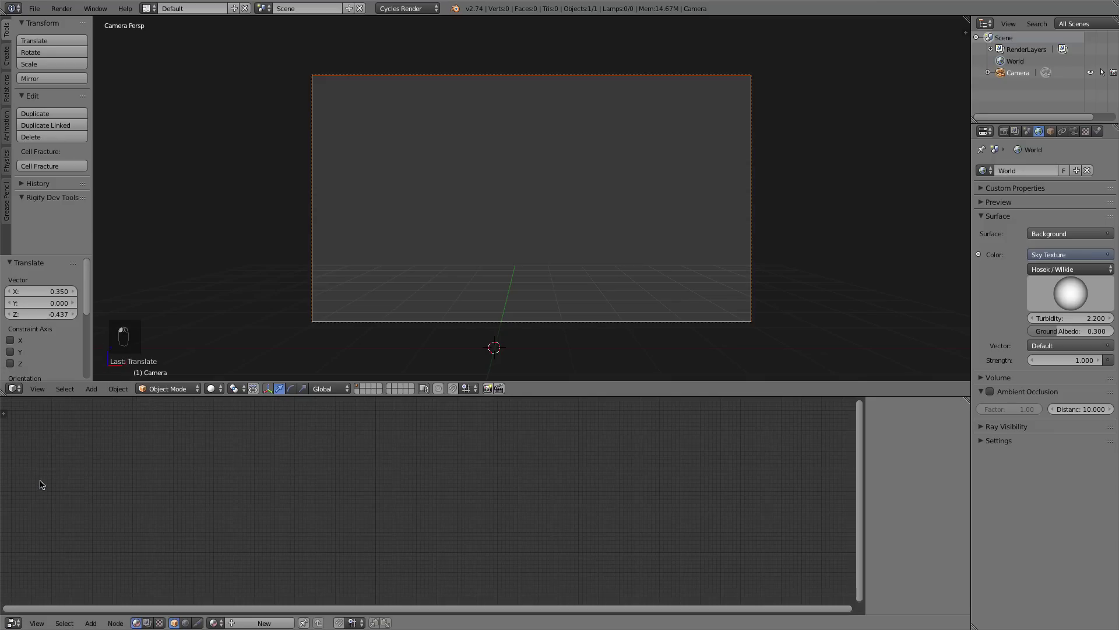
{"action": "left_click", "coordinate": [185, 623]}
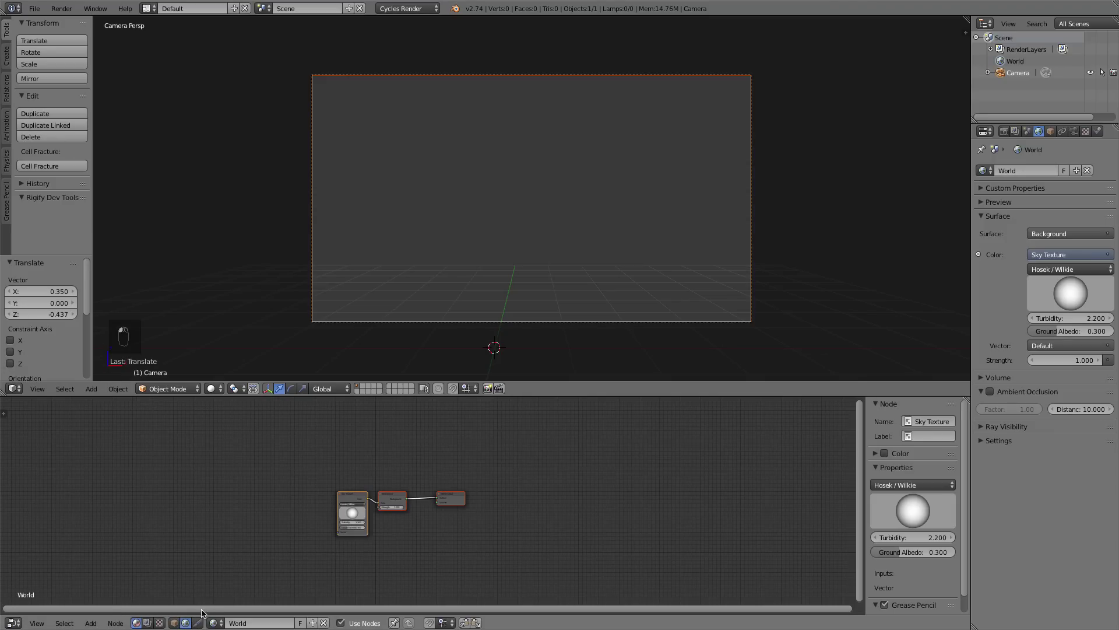
{"action": "middle_click_drag", "start_coordinate": [452, 554], "coordinate": [684, 546]}
{"action": "scroll", "coordinate": [628, 495], "scroll_direction": "up", "scroll_amount": 1}
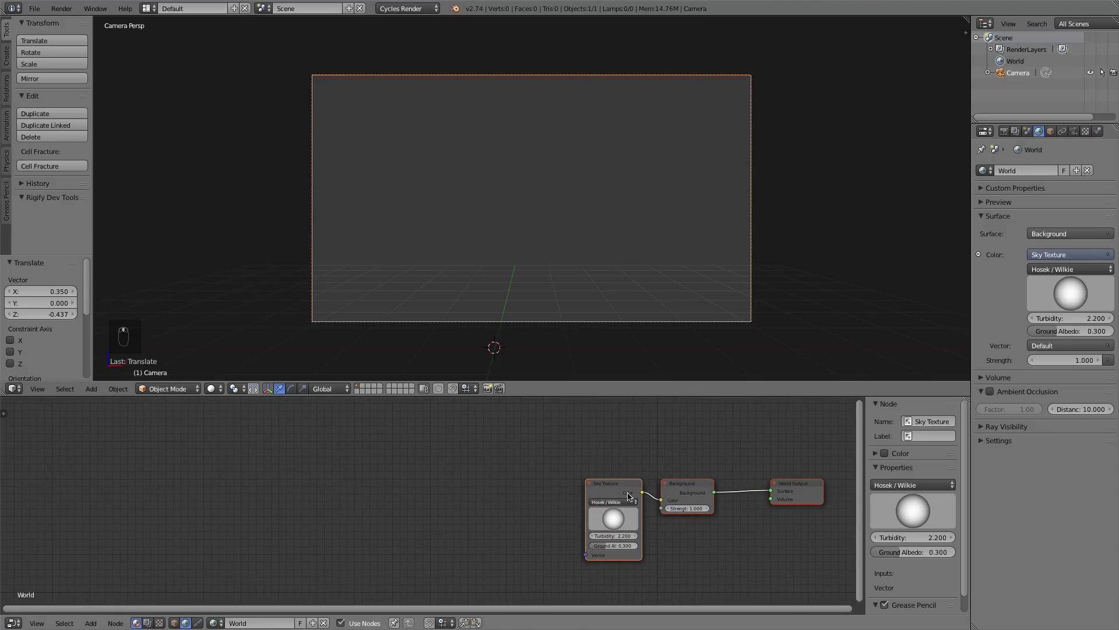
{"action": "middle_click_drag", "start_coordinate": [637, 509], "coordinate": [629, 484]}
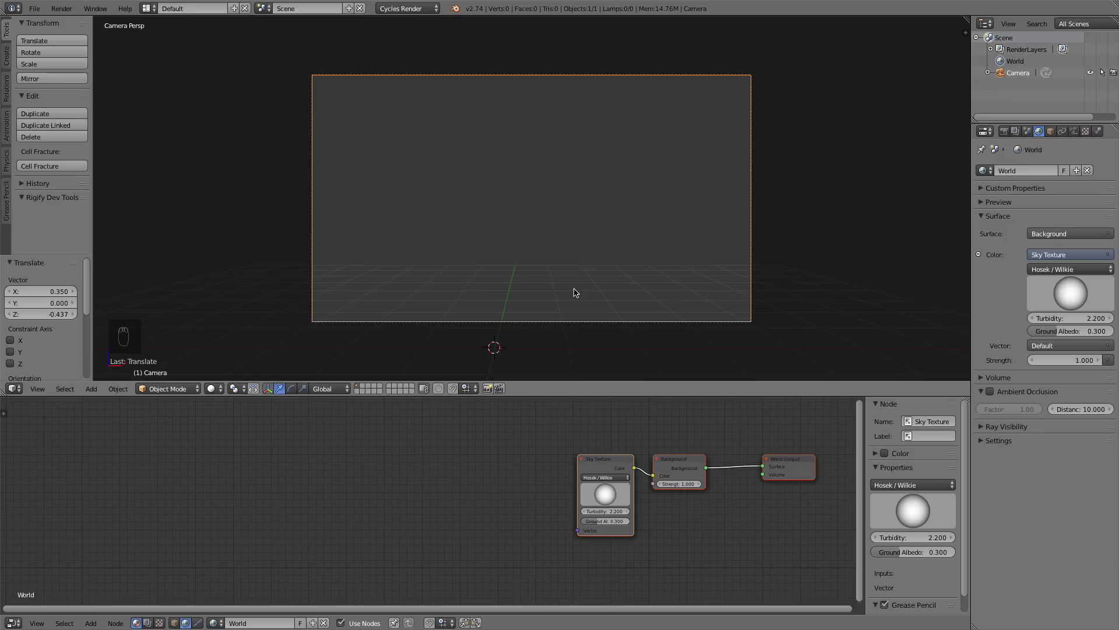
Preview the sky with Rendered shading and move the Sky Texture node further left.
{"action": "key", "text": "shift+z"}
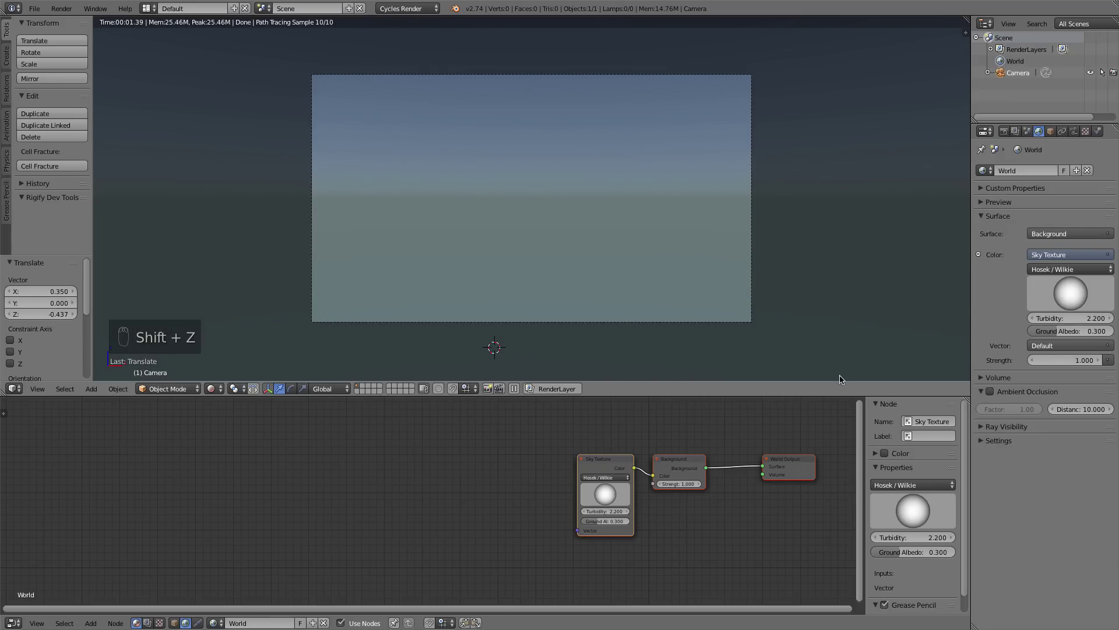
{"action": "left_click_drag", "start_coordinate": [601, 458], "coordinate": [536, 451]}
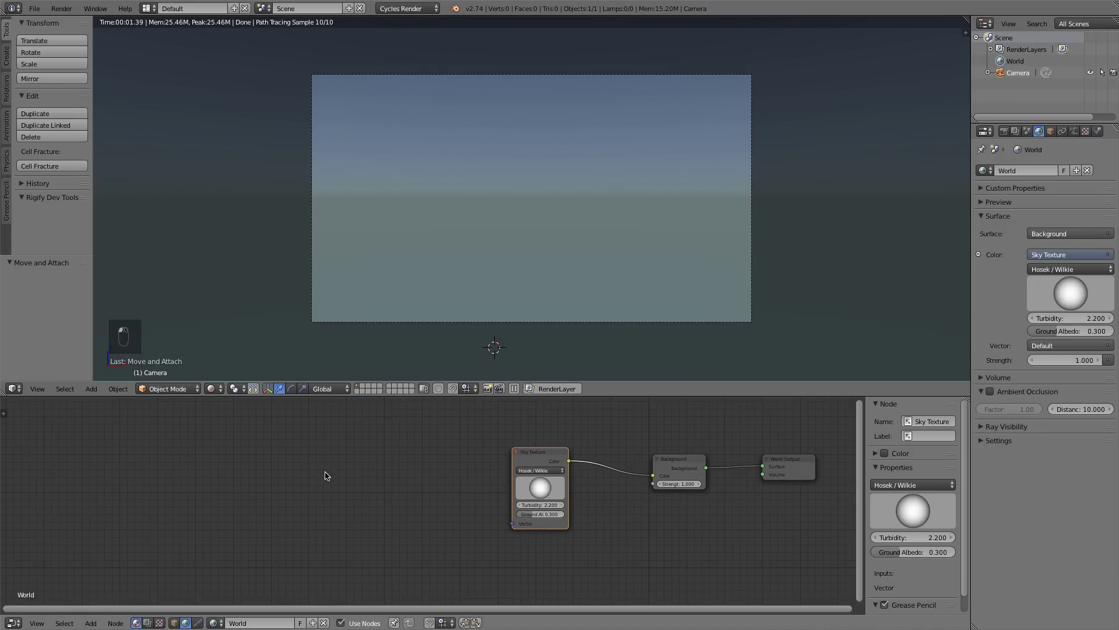
{"action": "scroll", "coordinate": [358, 510], "scroll_direction": "down", "scroll_amount": 3}
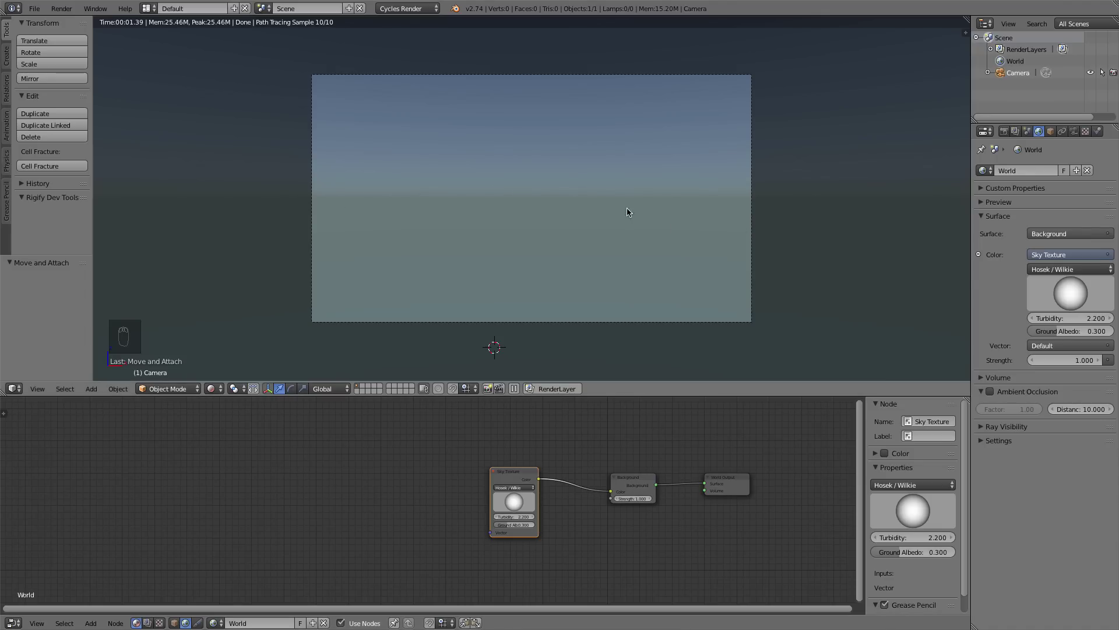
{"action": "scroll", "coordinate": [350, 465], "scroll_direction": "up", "scroll_amount": 1}
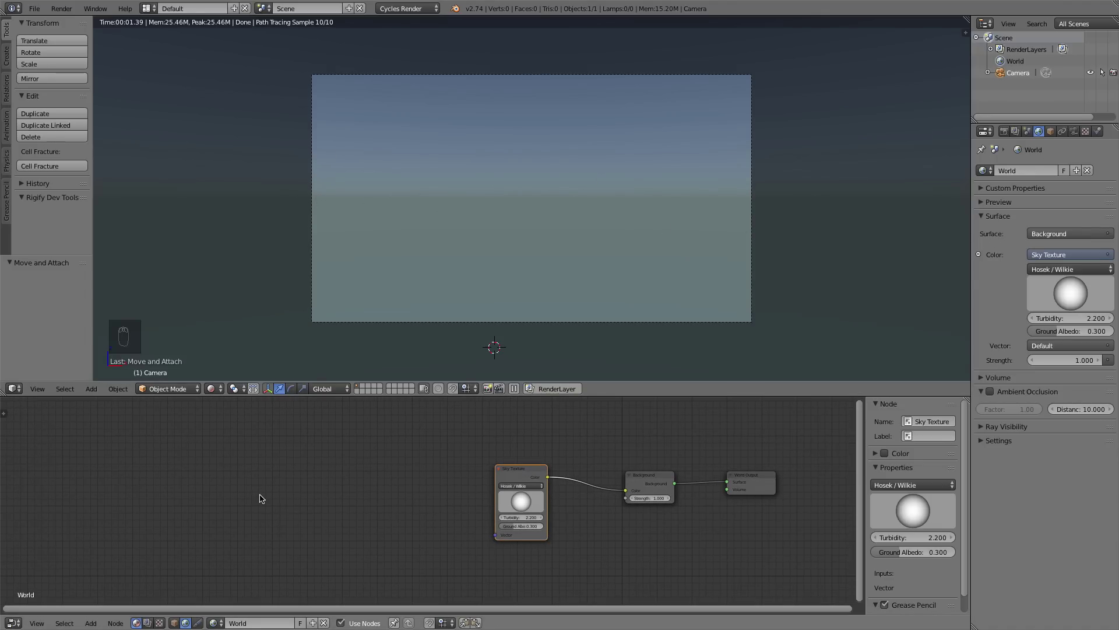
Add a Mapping node to the left of the Sky Texture.
{"action": "scroll", "coordinate": [251, 494], "scroll_direction": "up", "scroll_amount": 1}
{"action": "key", "text": "shift+a"}
{"action": "mouse_move", "coordinate": [232, 490]}
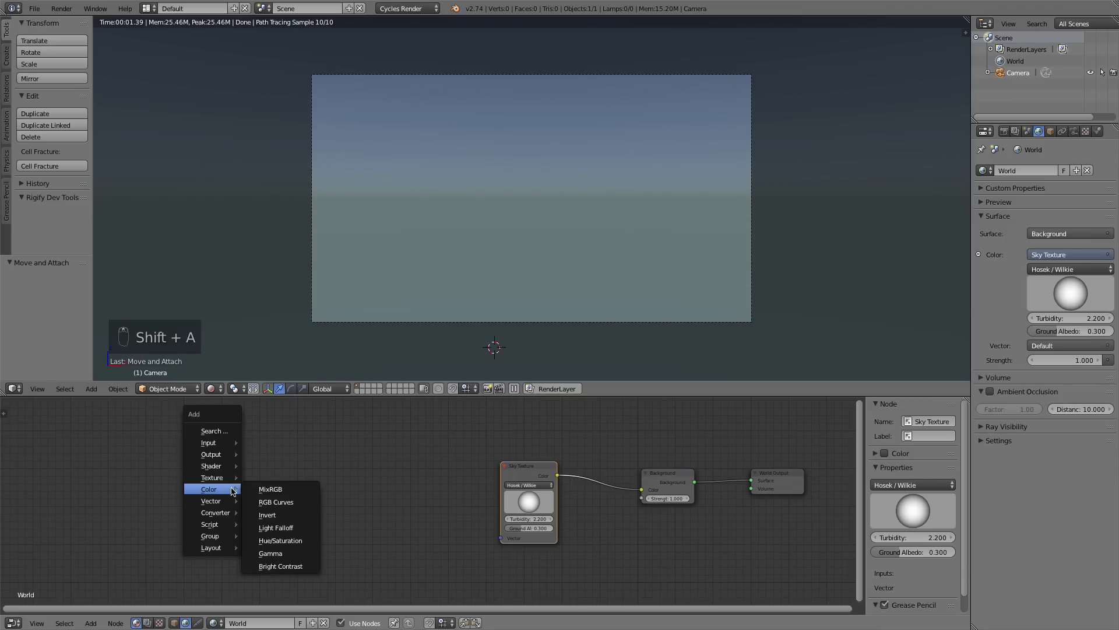
{"action": "mouse_move", "coordinate": [226, 515]}
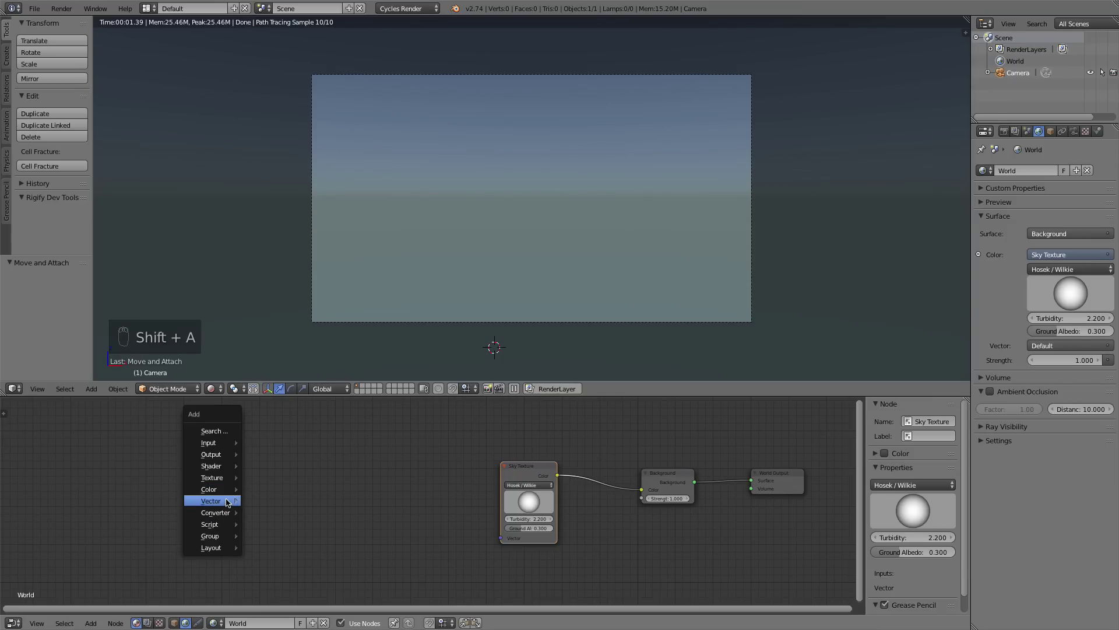
{"action": "left_click", "coordinate": [276, 502]}
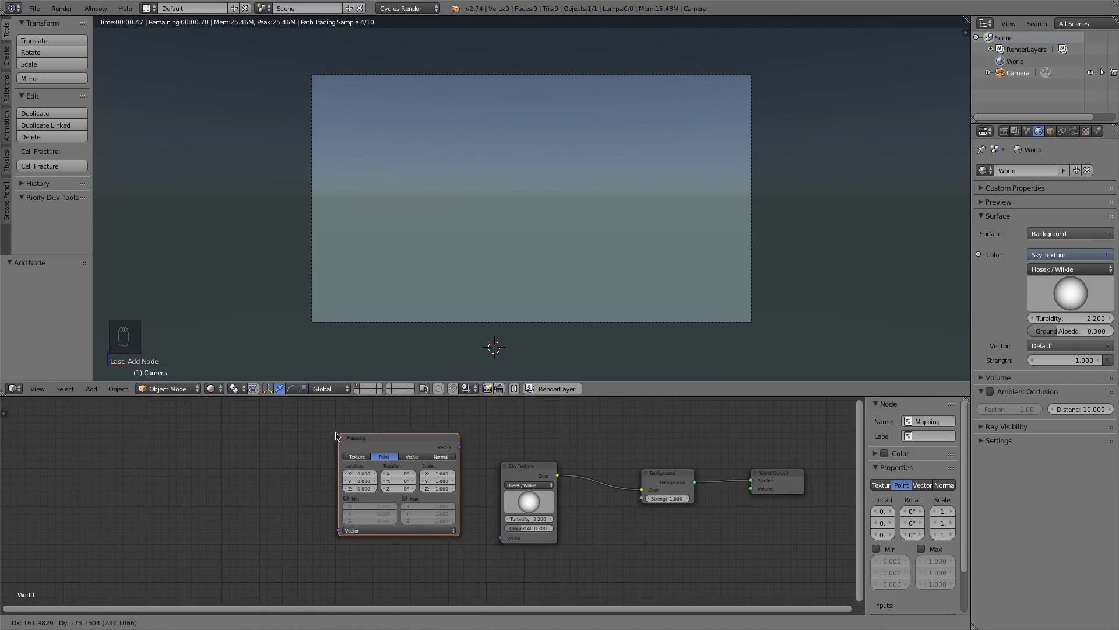
{"action": "left_click", "coordinate": [282, 451]}
Add a Texture Coordinate node and wire Generated through Mapping into Sky Texture's Vector.
{"action": "key", "text": "shift+a"}
{"action": "mouse_move", "coordinate": [192, 471]}
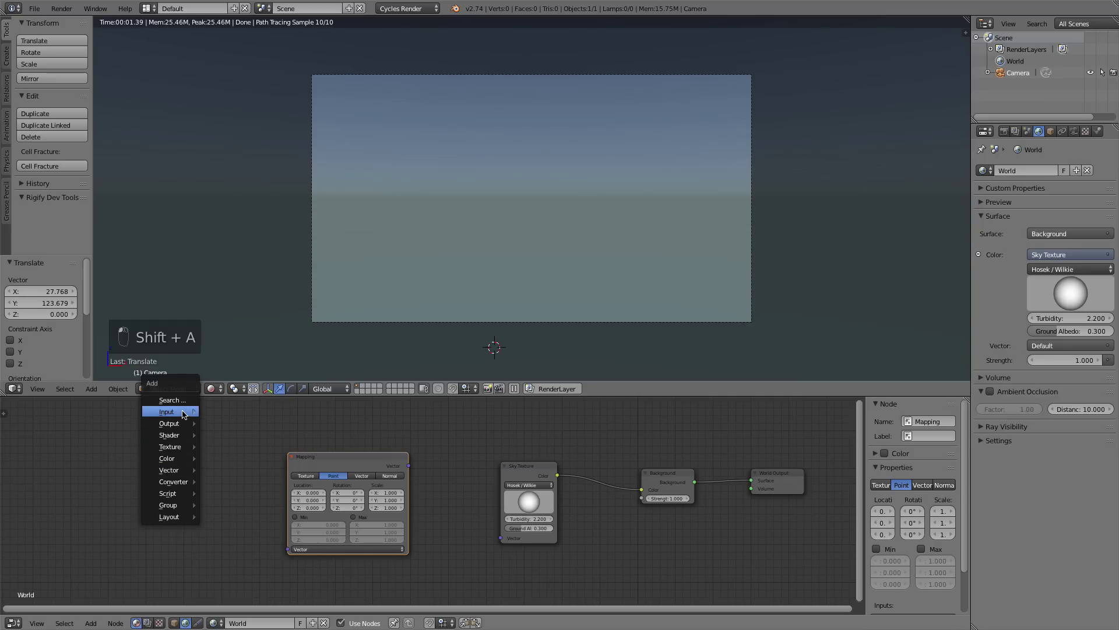
{"action": "left_click", "coordinate": [214, 414]}
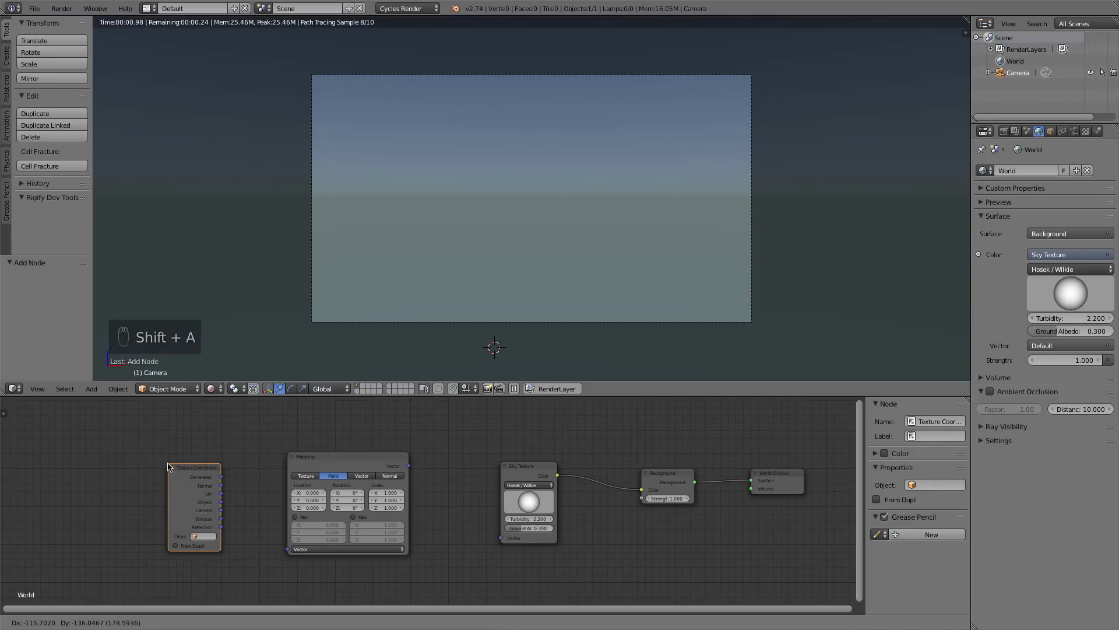
{"action": "left_click", "coordinate": [170, 462]}
{"action": "left_click_drag", "start_coordinate": [227, 469], "coordinate": [287, 549]}
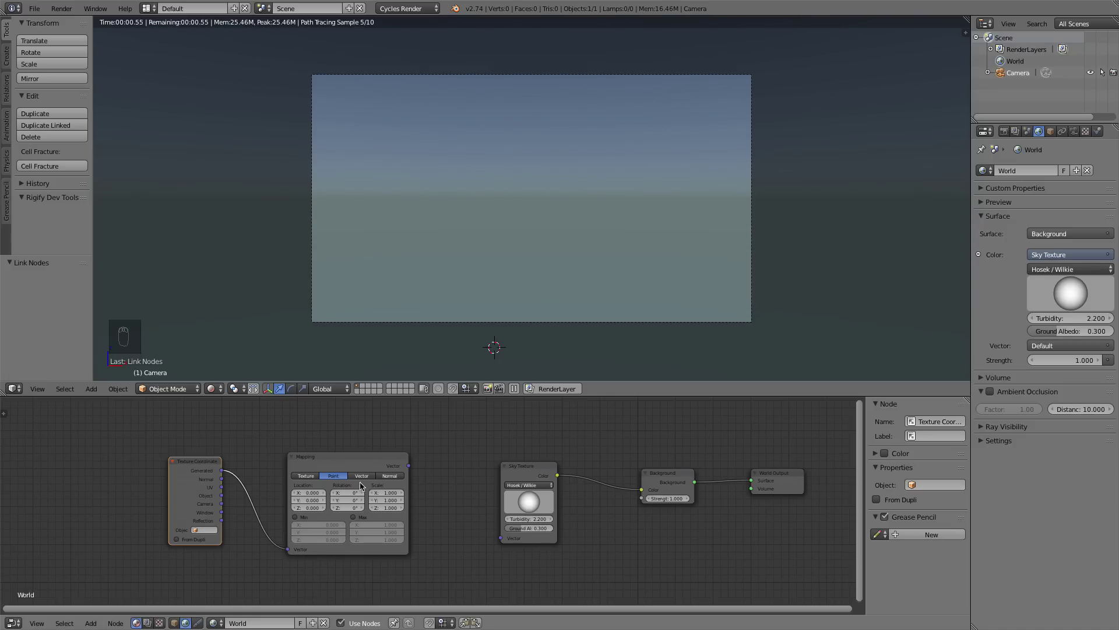
{"action": "left_click_drag", "start_coordinate": [409, 465], "coordinate": [504, 537]}
Set the Mapping node's Location Z to 0.230.
{"action": "scroll", "coordinate": [296, 514], "scroll_direction": "up", "scroll_amount": 1}
{"action": "middle_click_drag", "start_coordinate": [296, 514], "coordinate": [204, 516]}
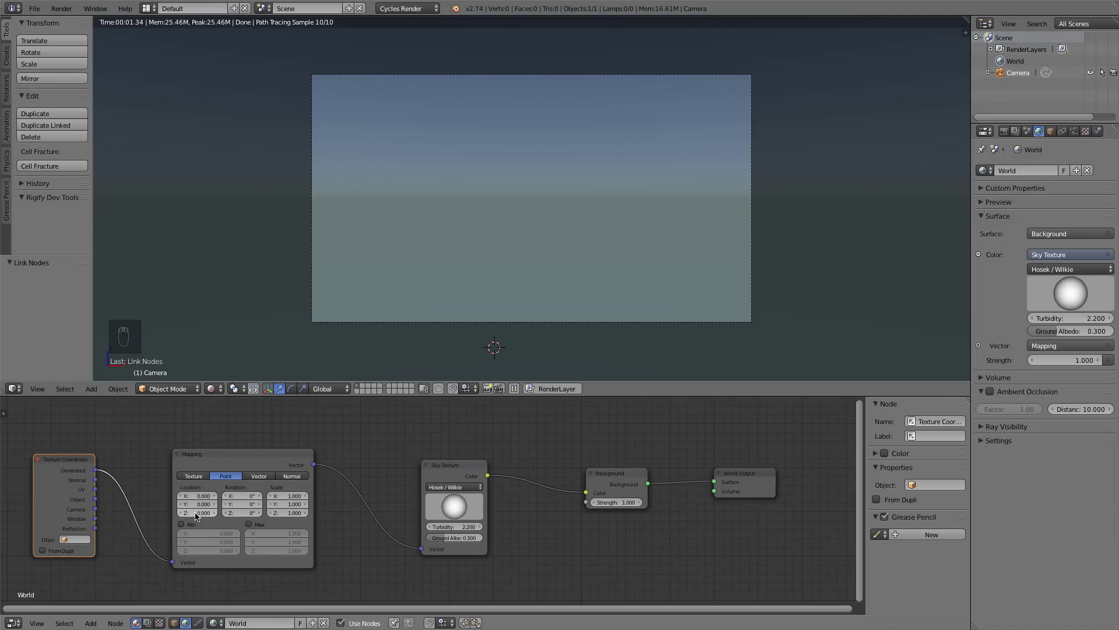
{"action": "left_click_drag", "start_coordinate": [196, 515], "coordinate": [213, 516]}
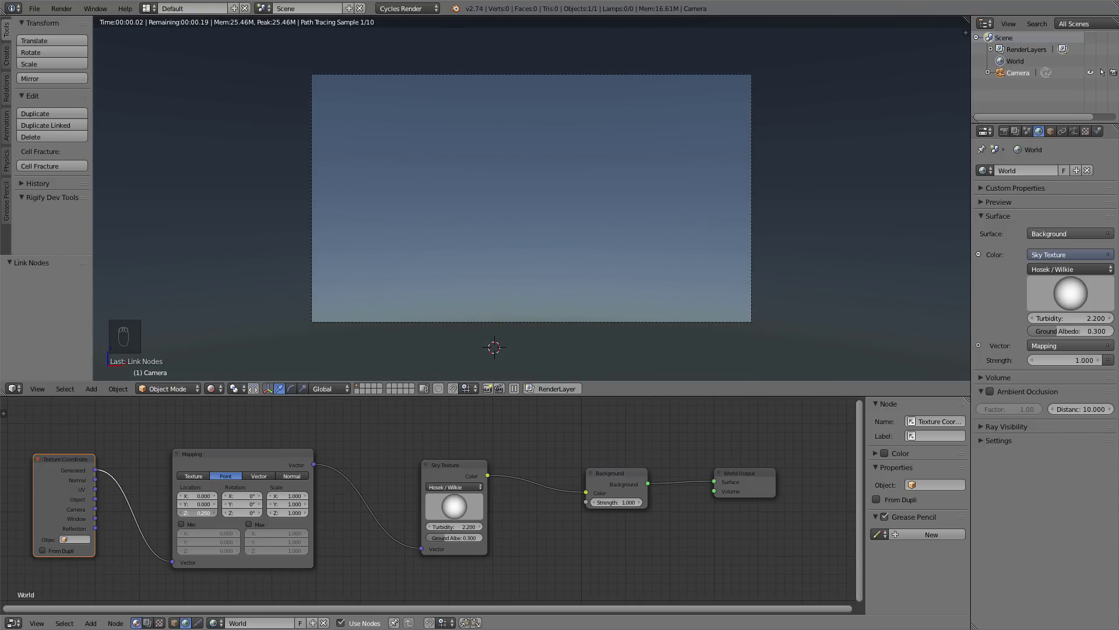
{"action": "left_click_drag", "start_coordinate": [213, 515], "coordinate": [212, 515]}
{"action": "scroll", "coordinate": [653, 539], "scroll_direction": "right", "scroll_amount": 2, "text": "ctrl"}
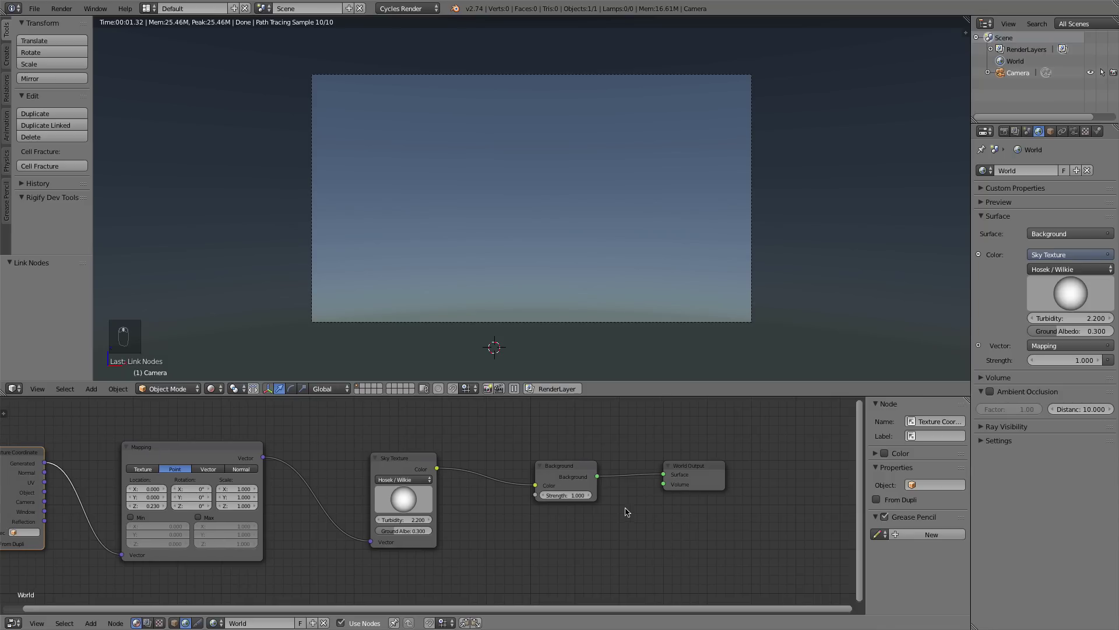
{"action": "right_click", "coordinate": [708, 478]}
Set the Background node's Strength to 0.400, trying 0.5 first.
{"action": "right_click", "coordinate": [583, 469], "text": "shift"}
{"action": "left_click_drag", "start_coordinate": [611, 470], "coordinate": [600, 537], "text": "shift"}
{"action": "scroll", "coordinate": [600, 537], "scroll_direction": "down", "scroll_amount": 2}
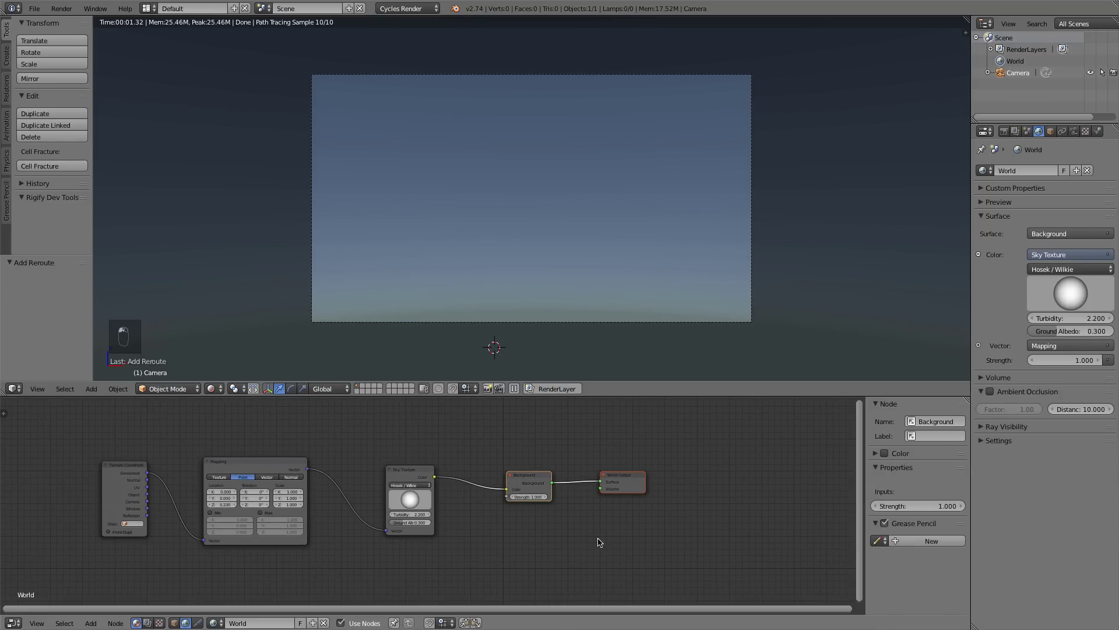
{"action": "scroll", "coordinate": [568, 534], "scroll_direction": "up", "scroll_amount": 2}
{"action": "left_click", "coordinate": [566, 494]}
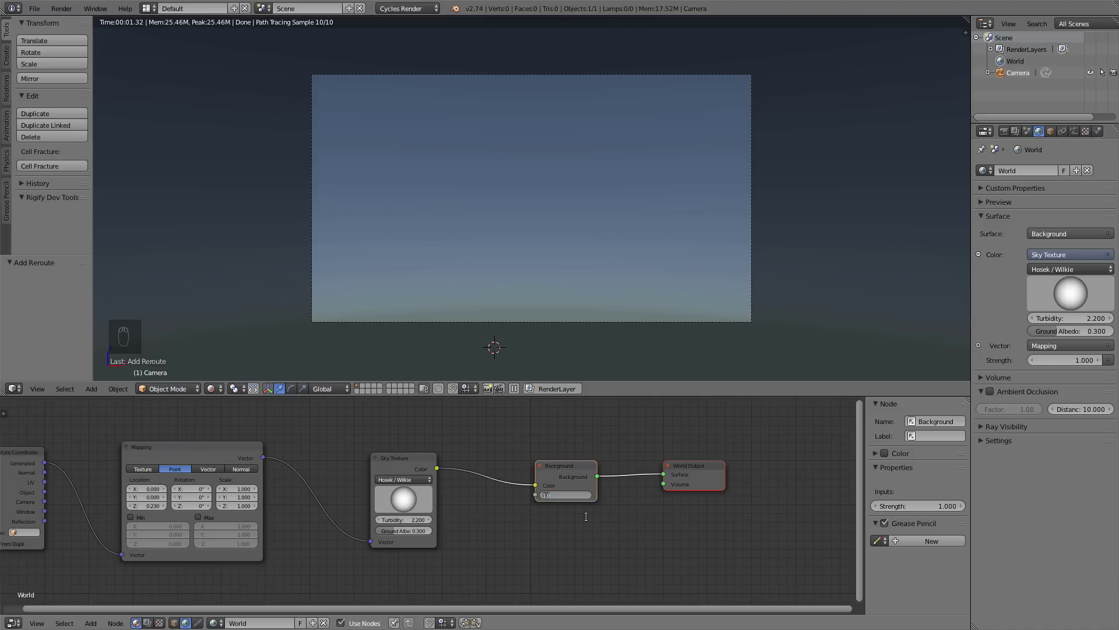
{"action": "type", "text": "0.5"}
{"action": "key", "text": "Return"}
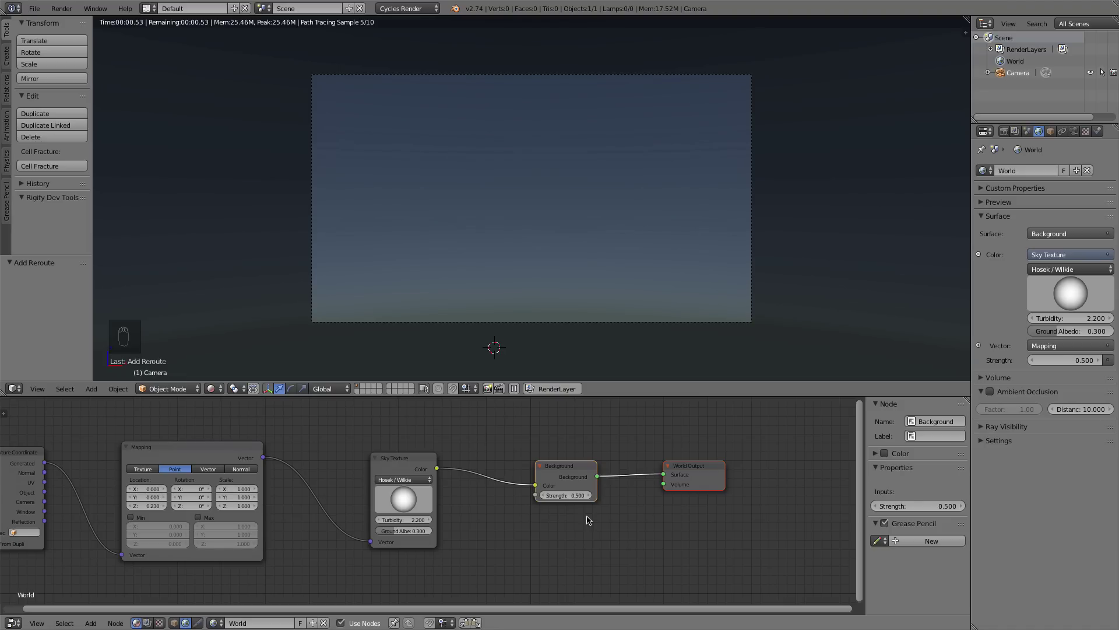
{"action": "right_click", "coordinate": [694, 469]}
{"action": "left_click", "coordinate": [568, 494]}
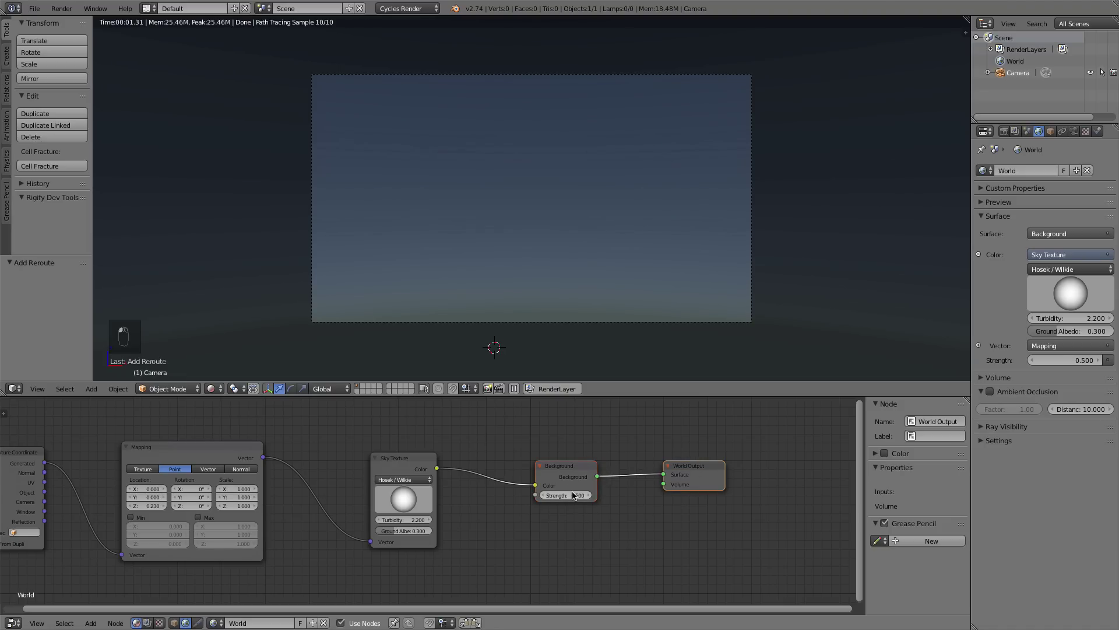
{"action": "type", "text": "0.4"}
{"action": "key", "text": "Return"}
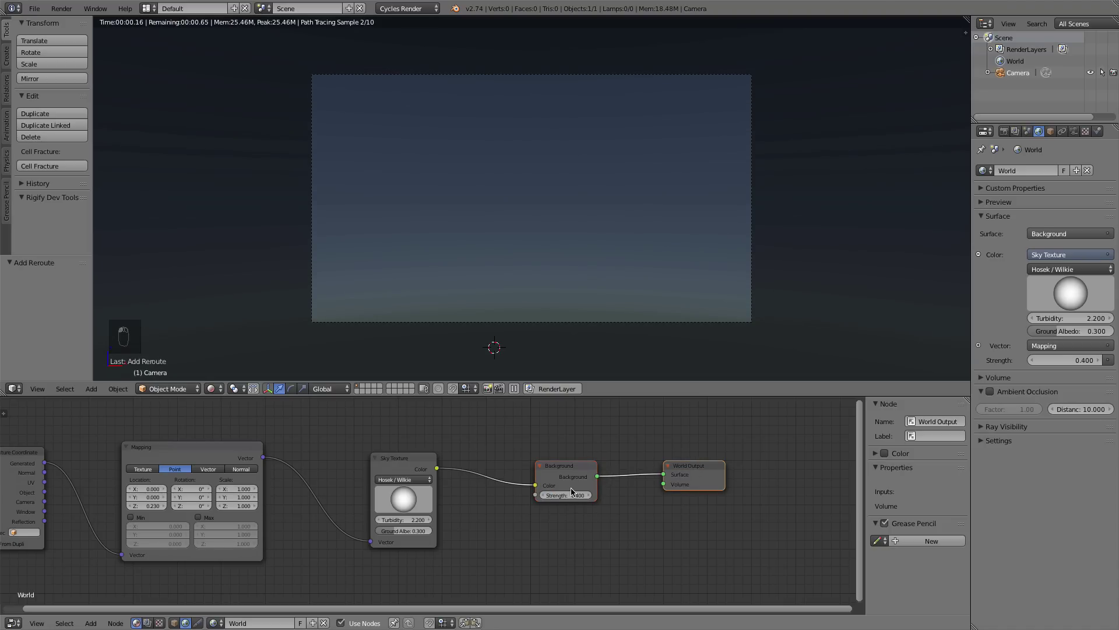
Move the Background and World Output nodes further right.
{"action": "scroll", "coordinate": [612, 527], "scroll_direction": "down", "scroll_amount": 2}
{"action": "right_click", "coordinate": [480, 480]}
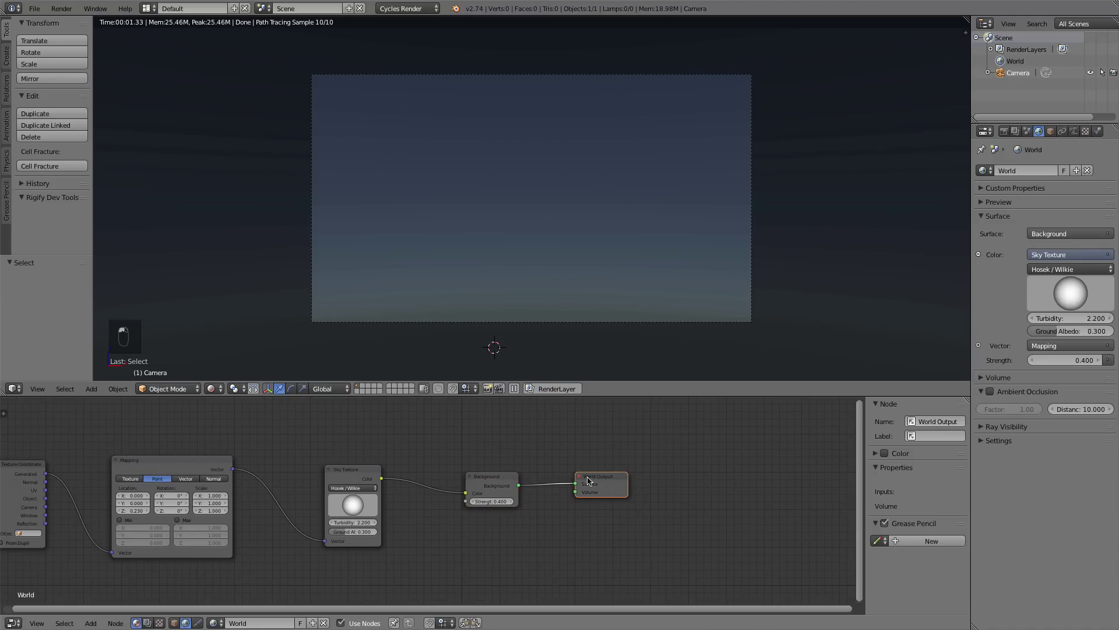
{"action": "key", "text": "g"}
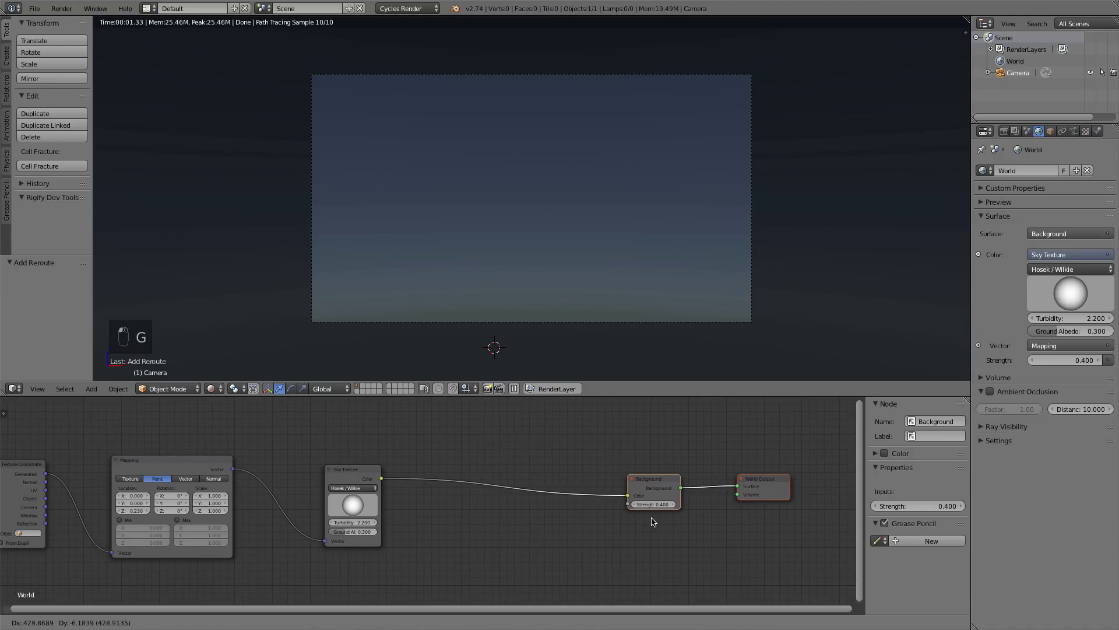
{"action": "left_click", "coordinate": [681, 508]}
{"action": "middle_click_drag", "start_coordinate": [500, 537], "coordinate": [507, 544]}
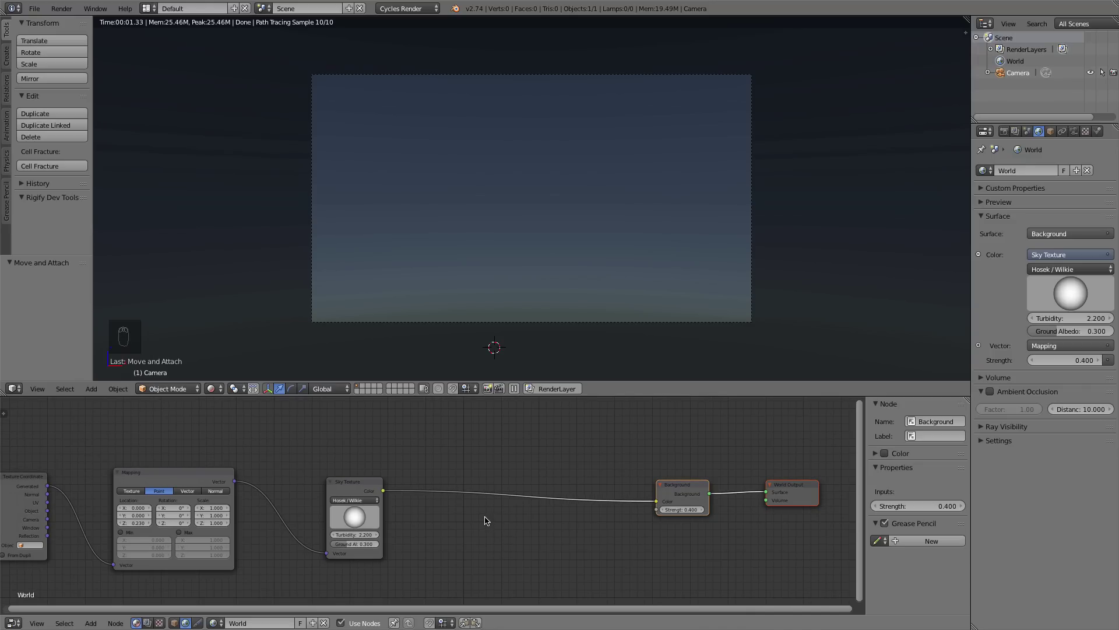
Insert a MixRGB node on the link between Sky Texture and Background.
{"action": "key", "text": "shift+a"}
{"action": "mouse_move", "coordinate": [475, 558]}
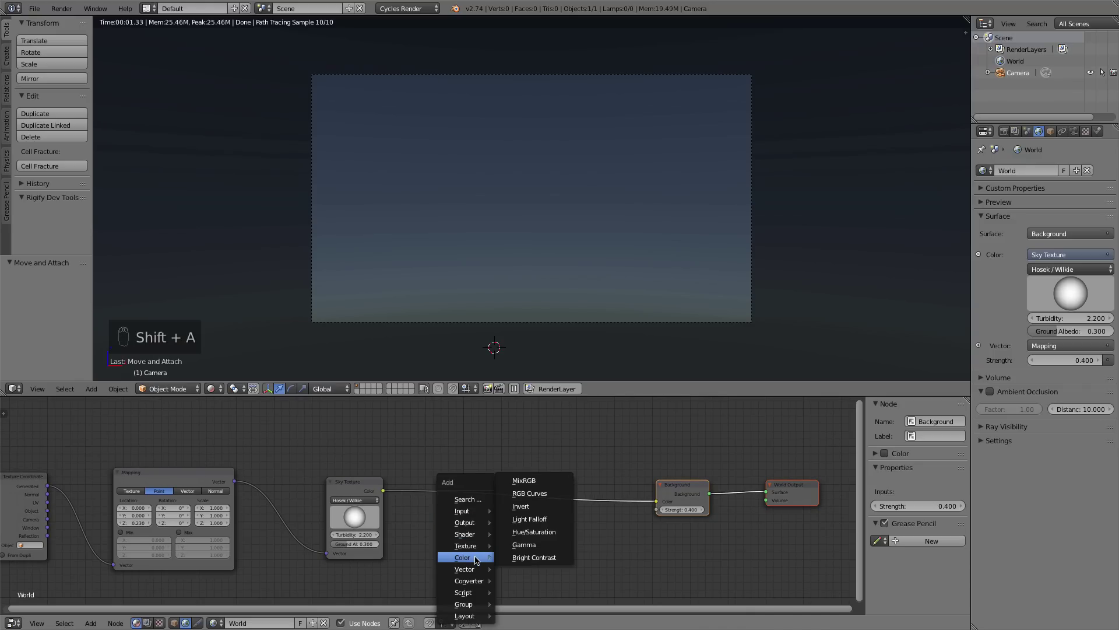
{"action": "left_click", "coordinate": [526, 482]}
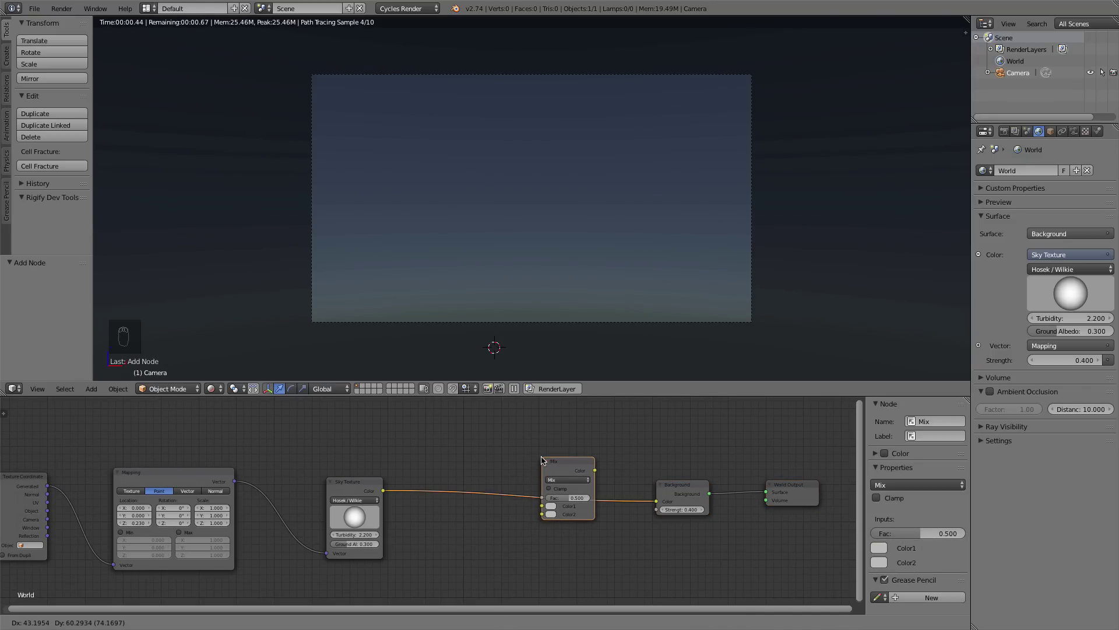
{"action": "left_click", "coordinate": [543, 469]}
{"action": "middle_click_drag", "start_coordinate": [468, 455], "coordinate": [490, 492]}
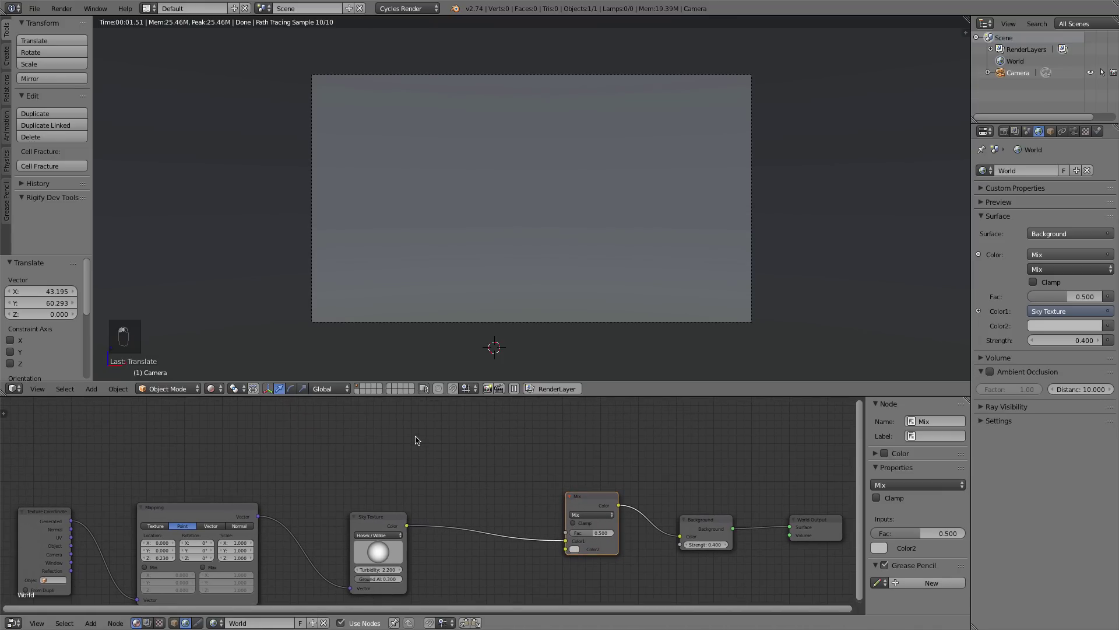
Add a Noise Texture node above the Mix node and edit its Scale field.
{"action": "key", "text": "shift+a"}
{"action": "mouse_move", "coordinate": [413, 438]}
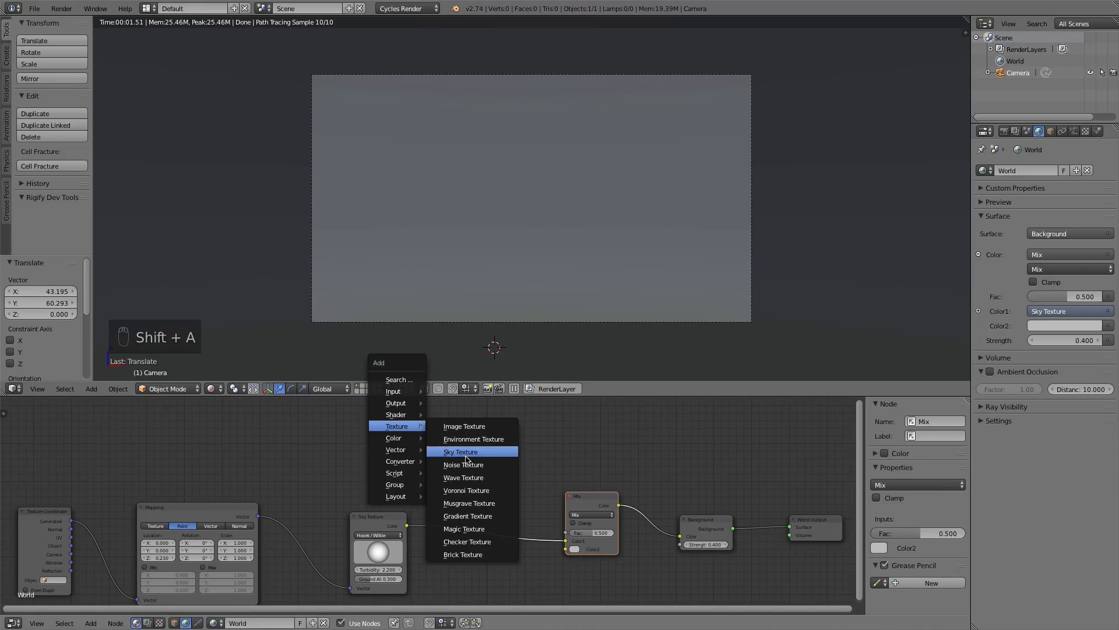
{"action": "left_click", "coordinate": [462, 465]}
{"action": "left_click", "coordinate": [458, 443]}
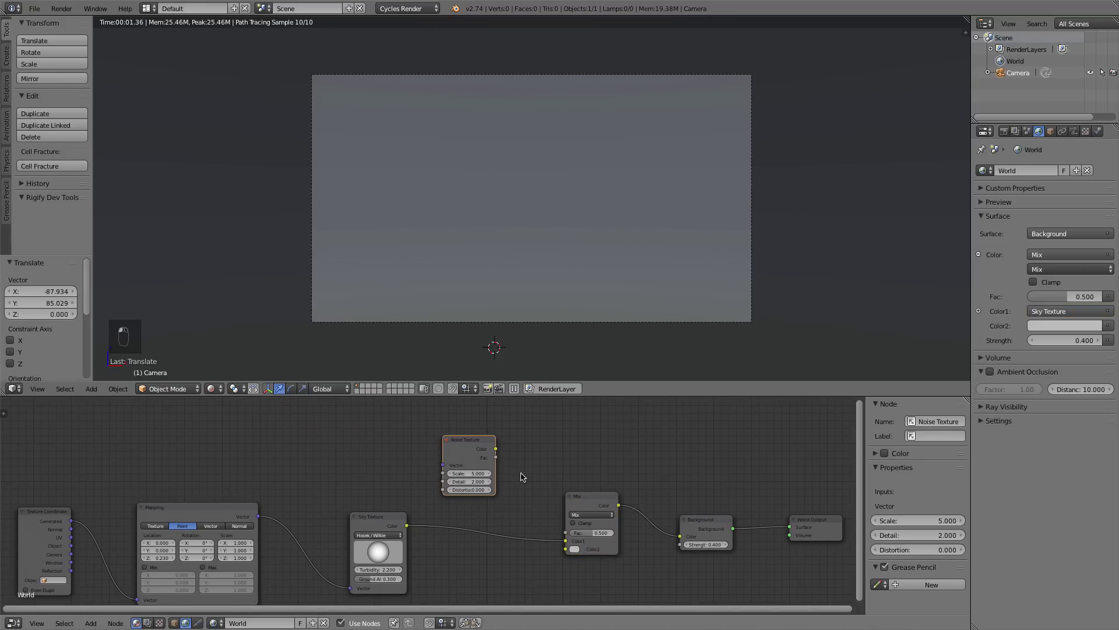
{"action": "scroll", "coordinate": [519, 474], "scroll_direction": "up", "scroll_amount": 1}
{"action": "middle_click_drag", "start_coordinate": [529, 479], "coordinate": [472, 481]}
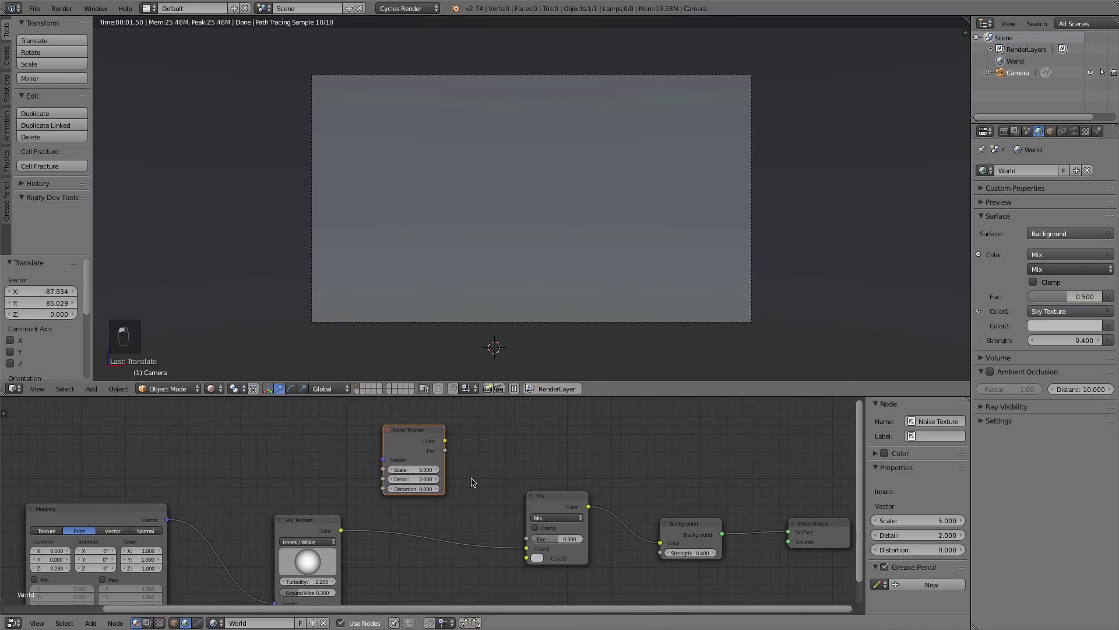
{"action": "left_click", "coordinate": [418, 469]}
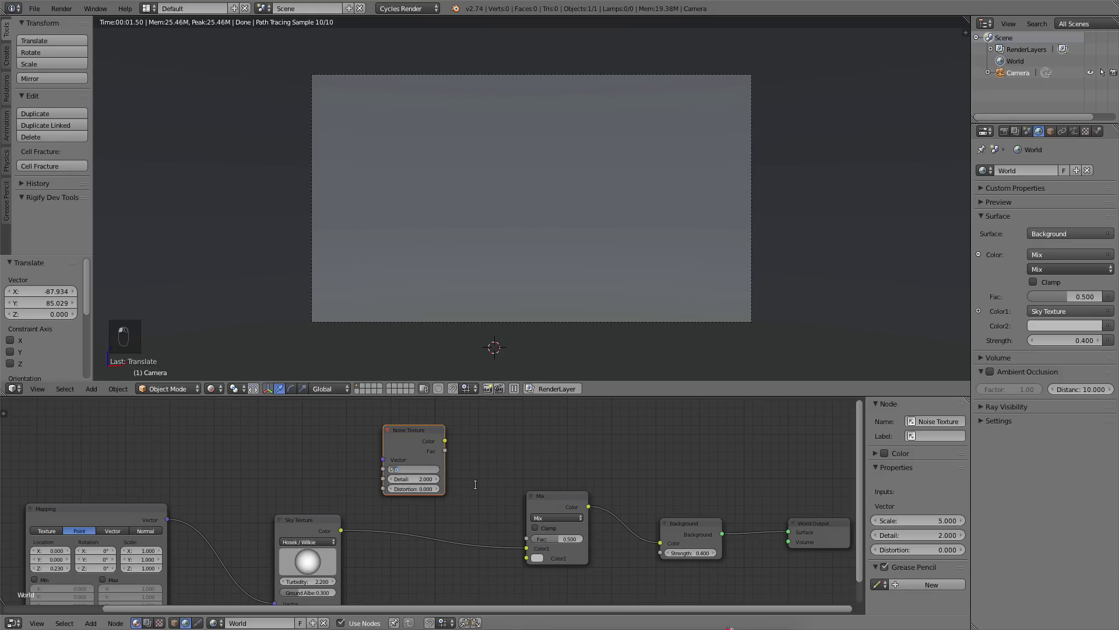
Give the Noise Texture Scale 500, Detail 16 and Distortion 0.050.
{"action": "type", "text": "50"}
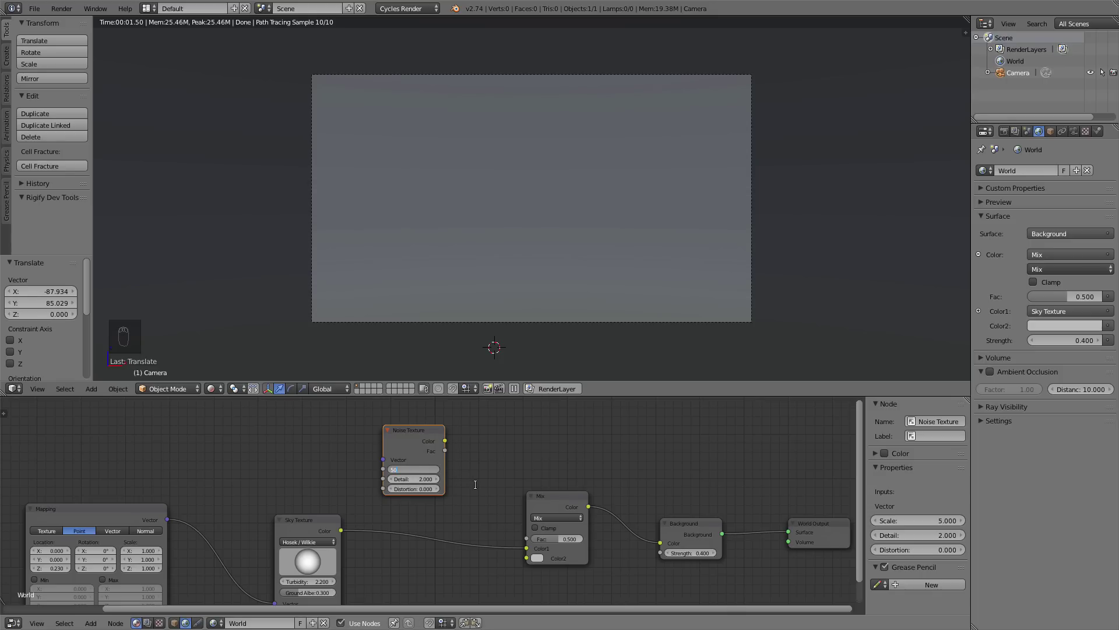
{"action": "type", "text": "0"}
{"action": "left_click", "coordinate": [416, 478]}
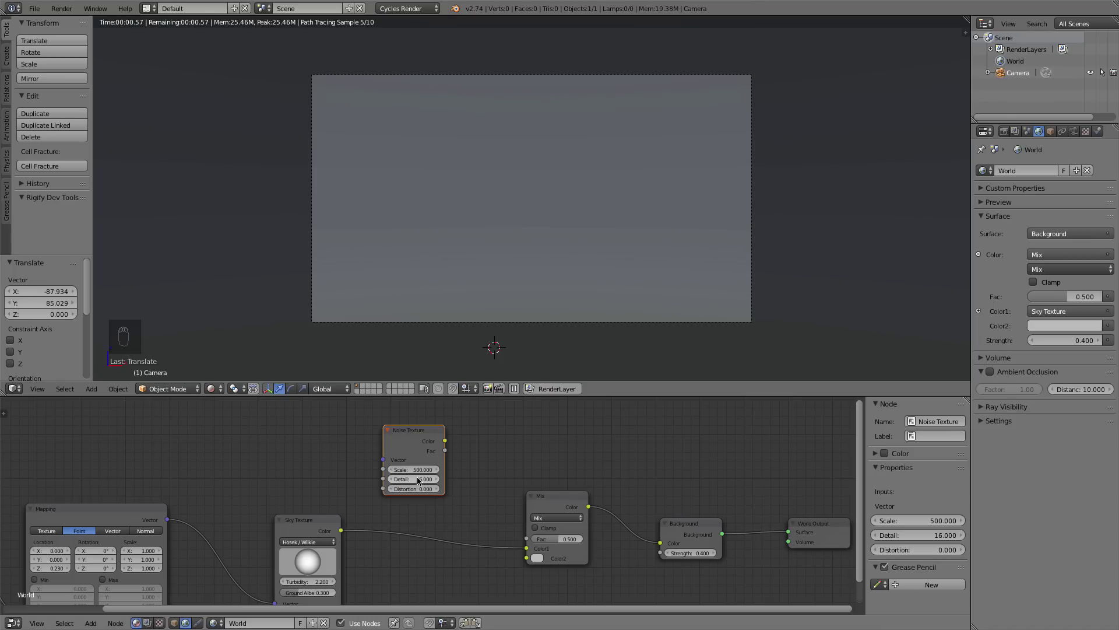
{"action": "left_click", "coordinate": [486, 489]}
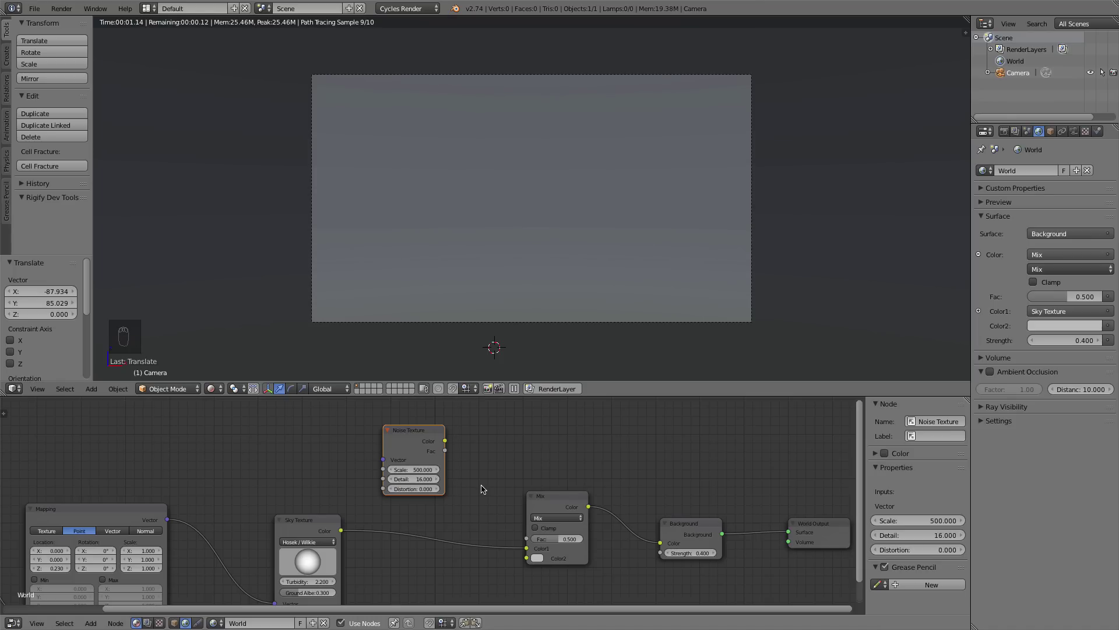
{"action": "left_click", "coordinate": [428, 490]}
{"action": "type", "text": "0.05"}
{"action": "key", "text": "Return"}
Connect the Noise Fac output to the Mix factor and tidy the Noise and Sky nodes.
{"action": "left_click_drag", "start_coordinate": [440, 456], "coordinate": [425, 453]}
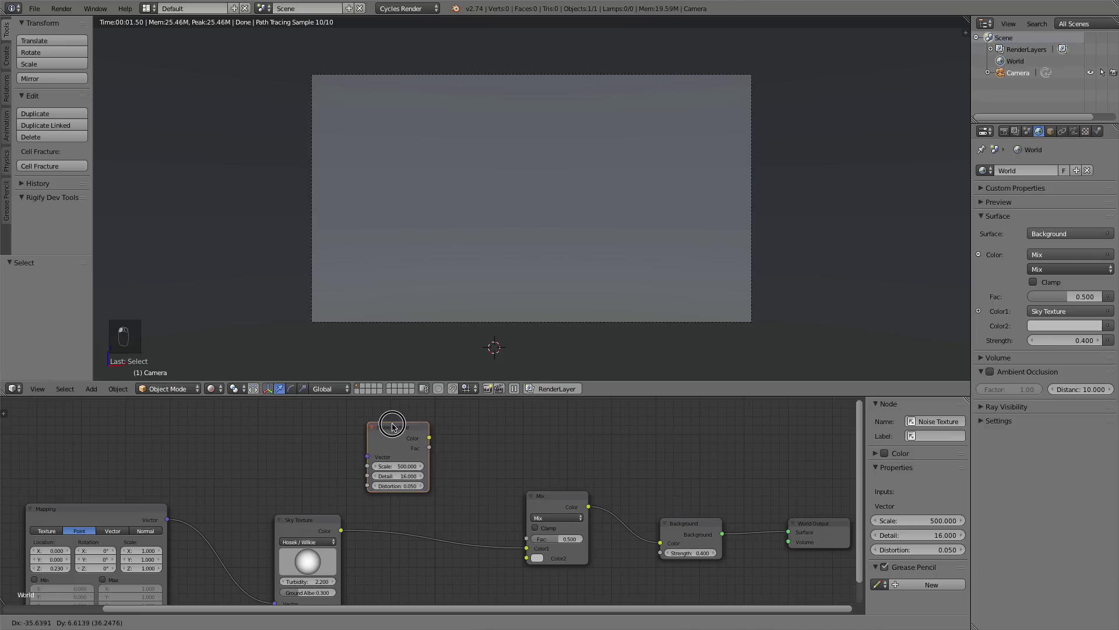
{"action": "scroll", "coordinate": [490, 466], "scroll_direction": "down", "scroll_amount": 3}
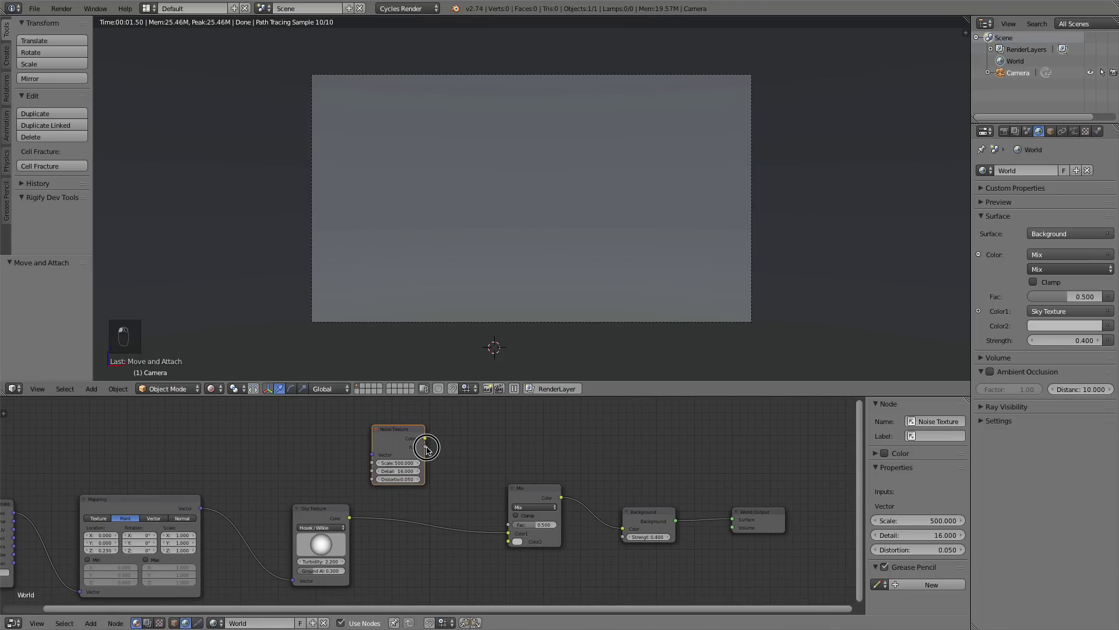
{"action": "left_click_drag", "start_coordinate": [426, 447], "coordinate": [510, 528]}
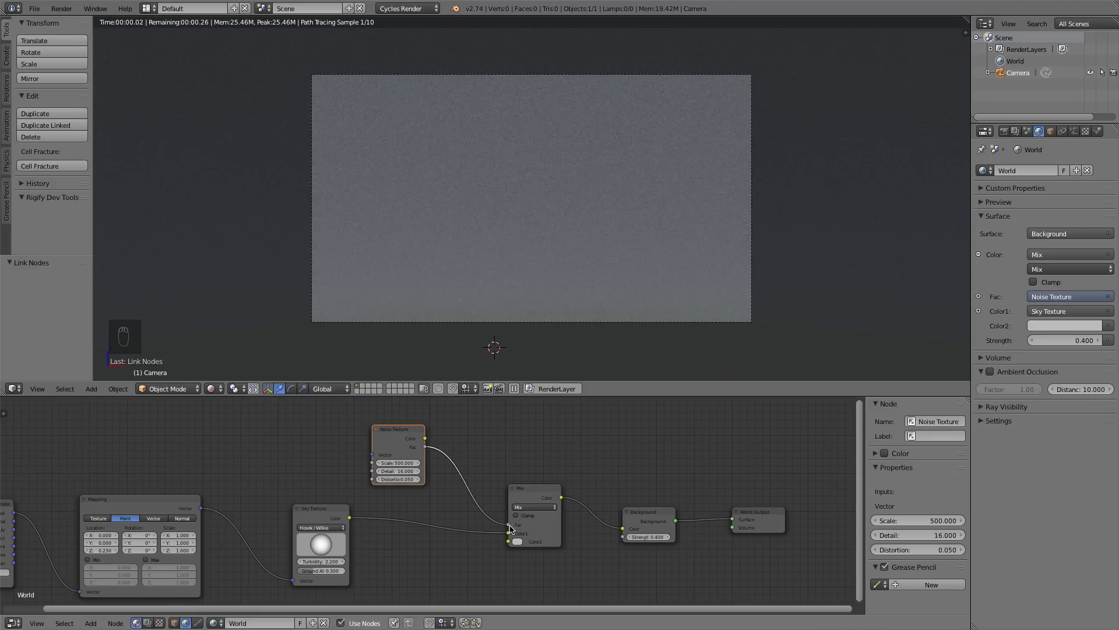
{"action": "middle_click_drag", "start_coordinate": [489, 546], "coordinate": [560, 543]}
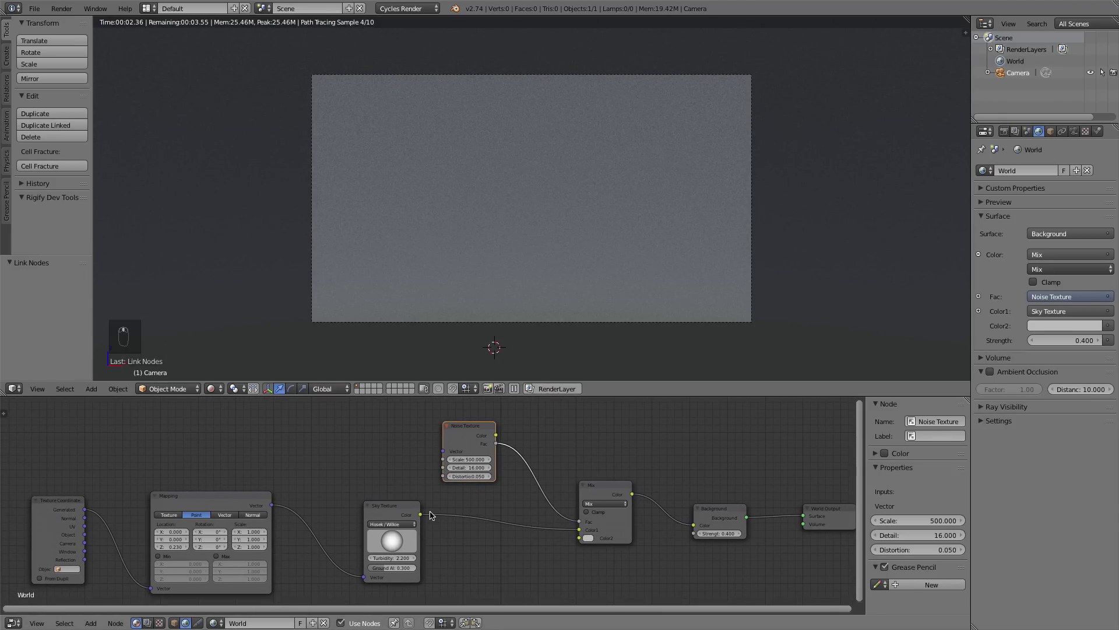
{"action": "left_click", "coordinate": [462, 430]}
{"action": "left_click_drag", "start_coordinate": [463, 430], "coordinate": [382, 423]}
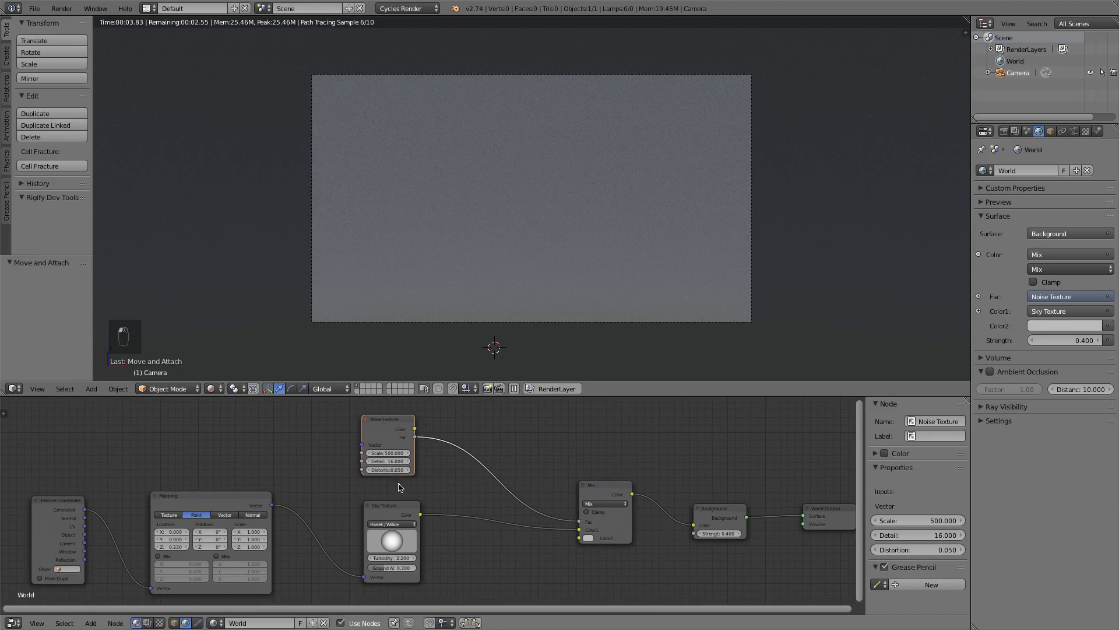
{"action": "left_click_drag", "start_coordinate": [394, 513], "coordinate": [393, 524]}
{"action": "left_click_drag", "start_coordinate": [374, 423], "coordinate": [370, 417]}
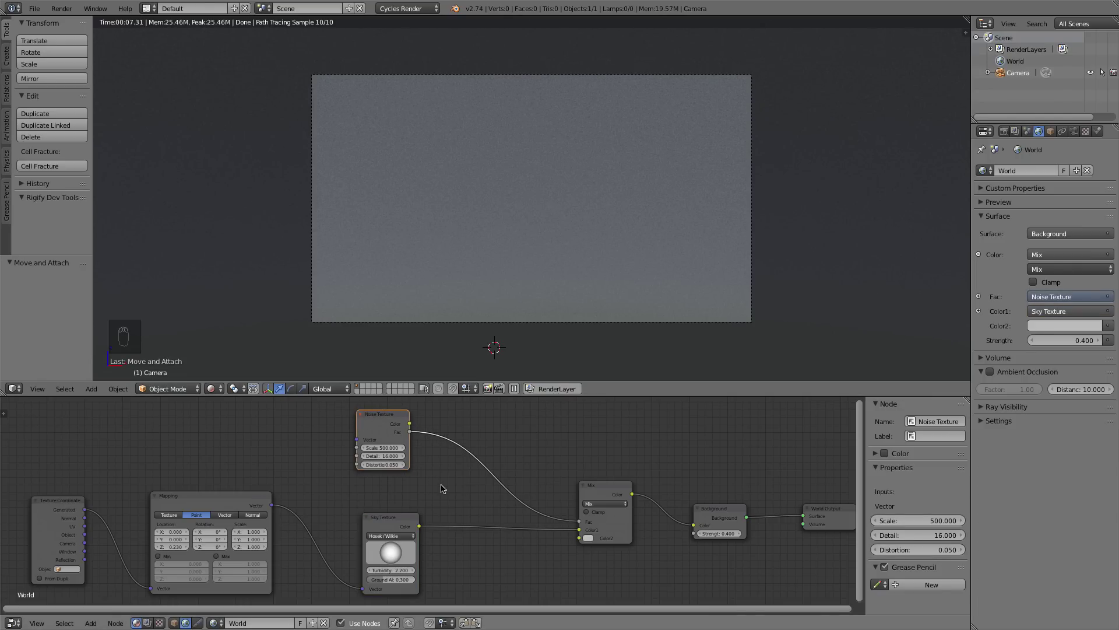
Insert a ColorRamp between Noise and the Mix factor, moving its black stop to 0.600.
{"action": "key", "text": "shift+a"}
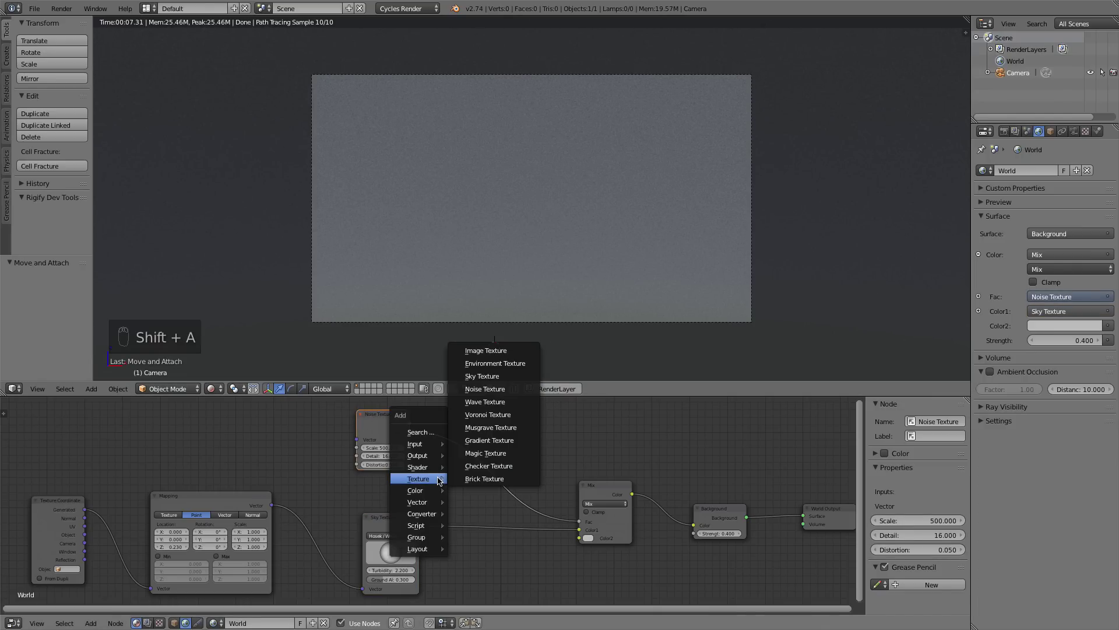
{"action": "mouse_move", "coordinate": [430, 515]}
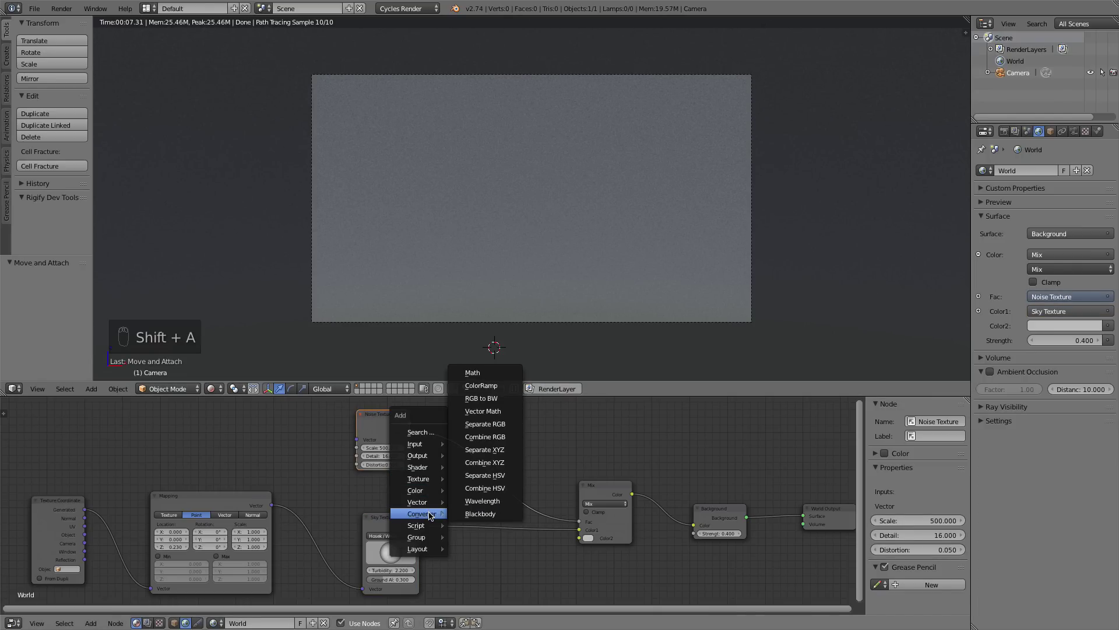
{"action": "left_click", "coordinate": [481, 385]}
{"action": "left_click", "coordinate": [534, 469]}
{"action": "scroll", "coordinate": [562, 467], "scroll_direction": "up", "scroll_amount": 2}
{"action": "key", "text": "KP_Decimal"}
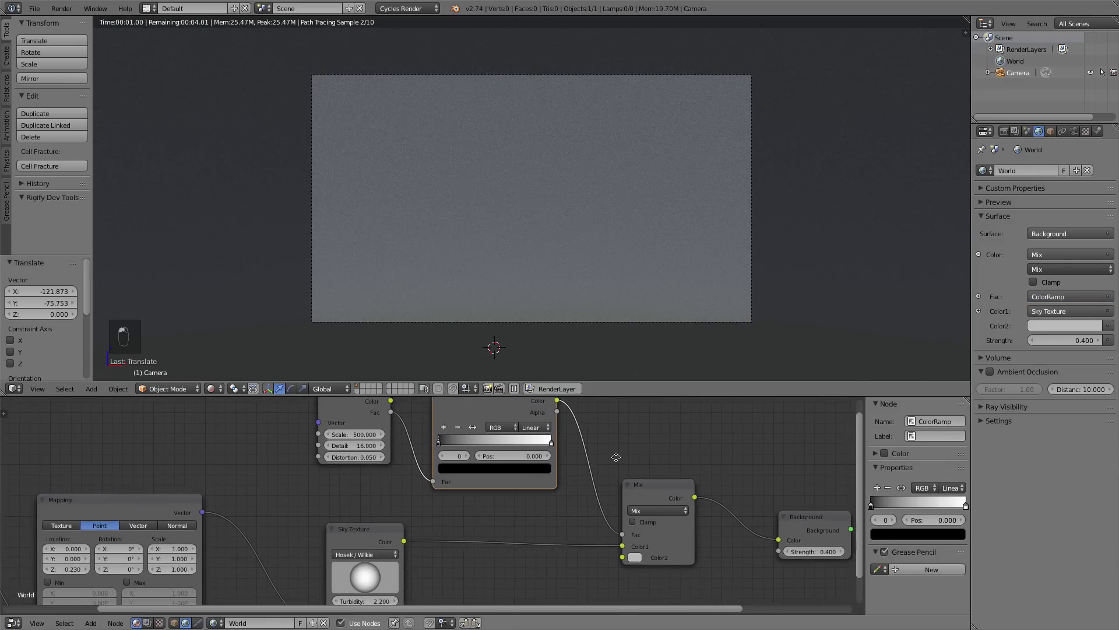
{"action": "left_click_drag", "start_coordinate": [376, 501], "coordinate": [443, 501]}
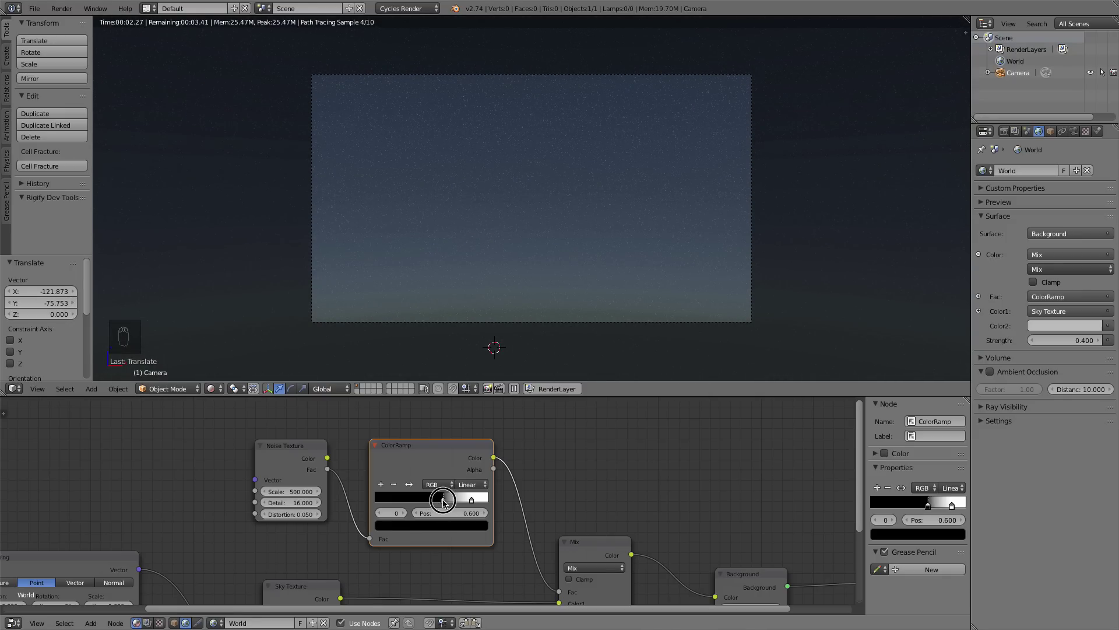
Shift the Noise Texture and ColorRamp nodes up and left.
{"action": "middle_click_drag", "start_coordinate": [576, 474], "coordinate": [647, 453]}
{"action": "left_click_drag", "start_coordinate": [335, 427], "coordinate": [243, 418]}
{"action": "left_click_drag", "start_coordinate": [484, 424], "coordinate": [402, 411]}
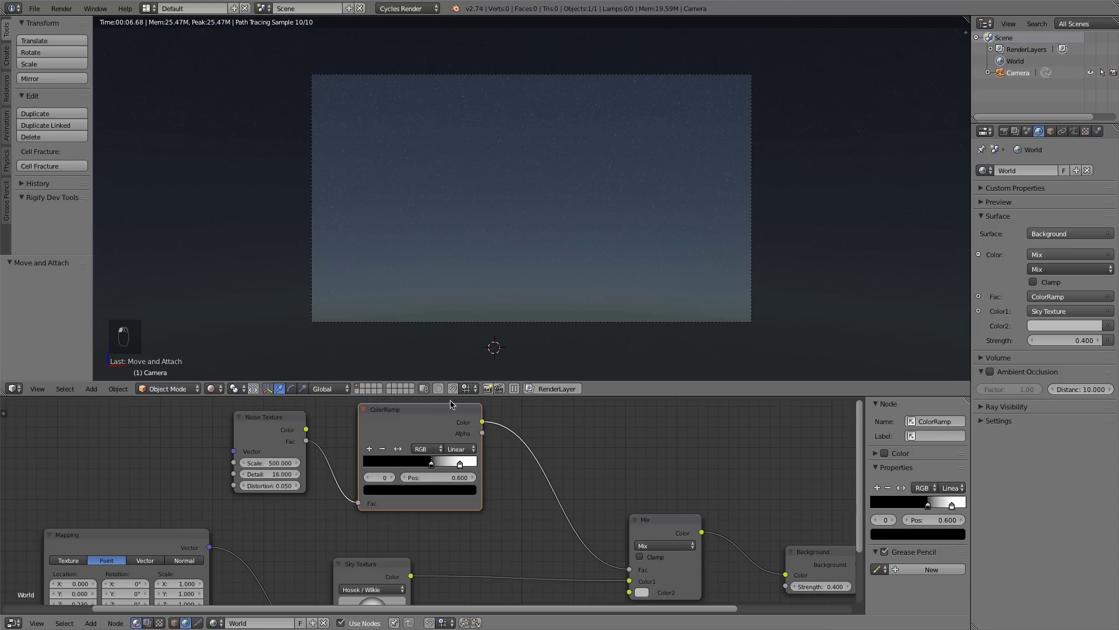
Add a Bright/Contrast node after the ColorRamp with Contrast 5.000.
{"action": "key", "text": "shift+a"}
{"action": "mouse_move", "coordinate": [522, 496]}
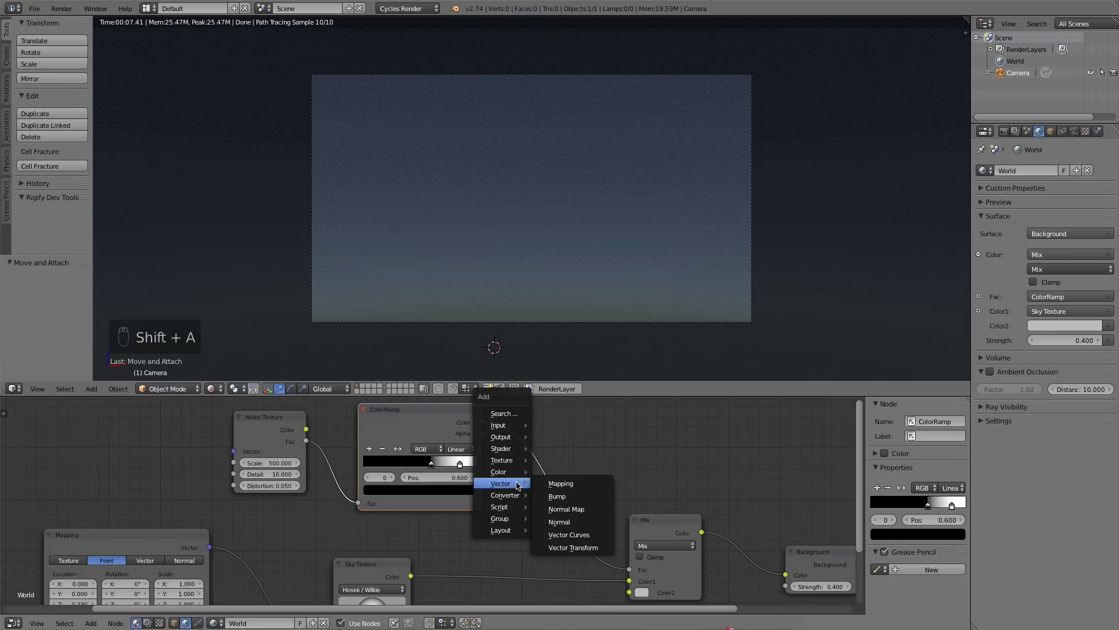
{"action": "mouse_move", "coordinate": [519, 474]}
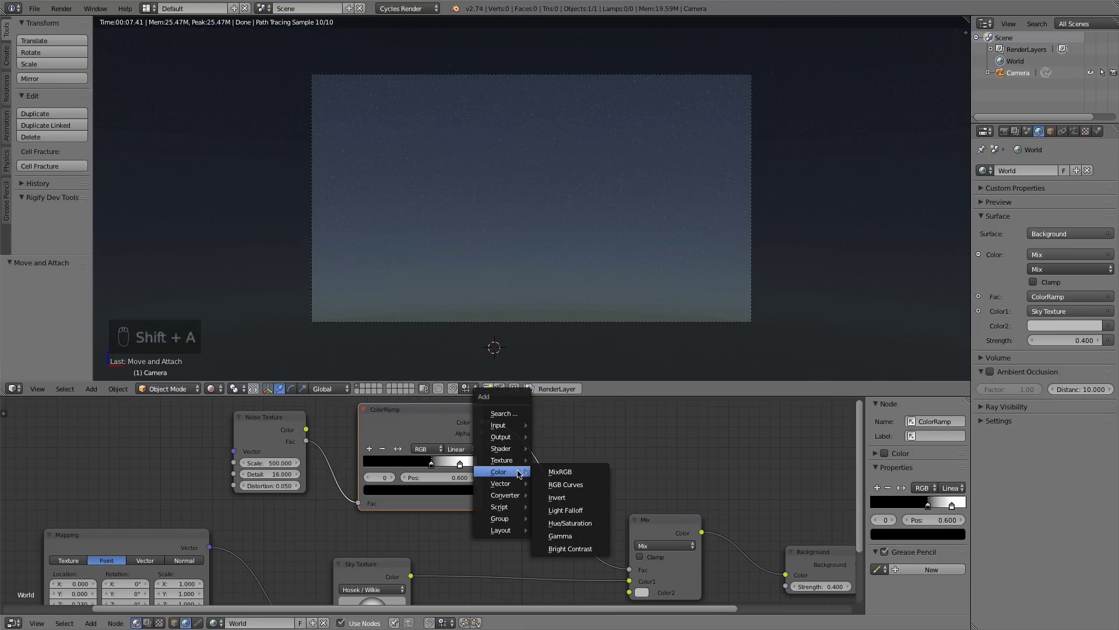
{"action": "left_click", "coordinate": [570, 548]}
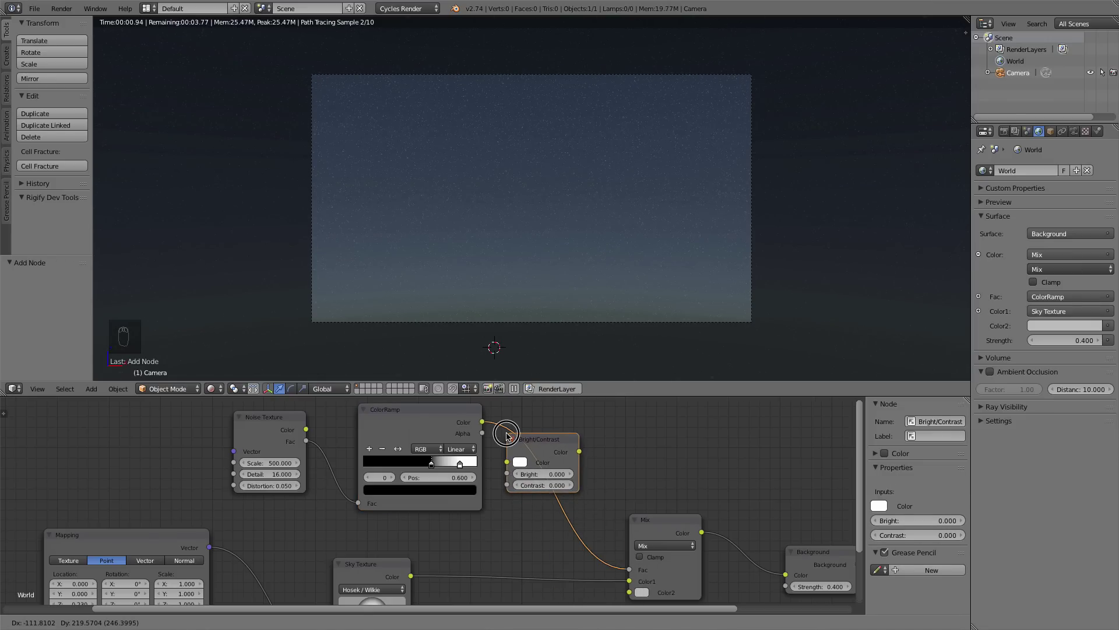
{"action": "left_click", "coordinate": [504, 429]}
{"action": "left_click_drag", "start_coordinate": [545, 486], "coordinate": [545, 486]}
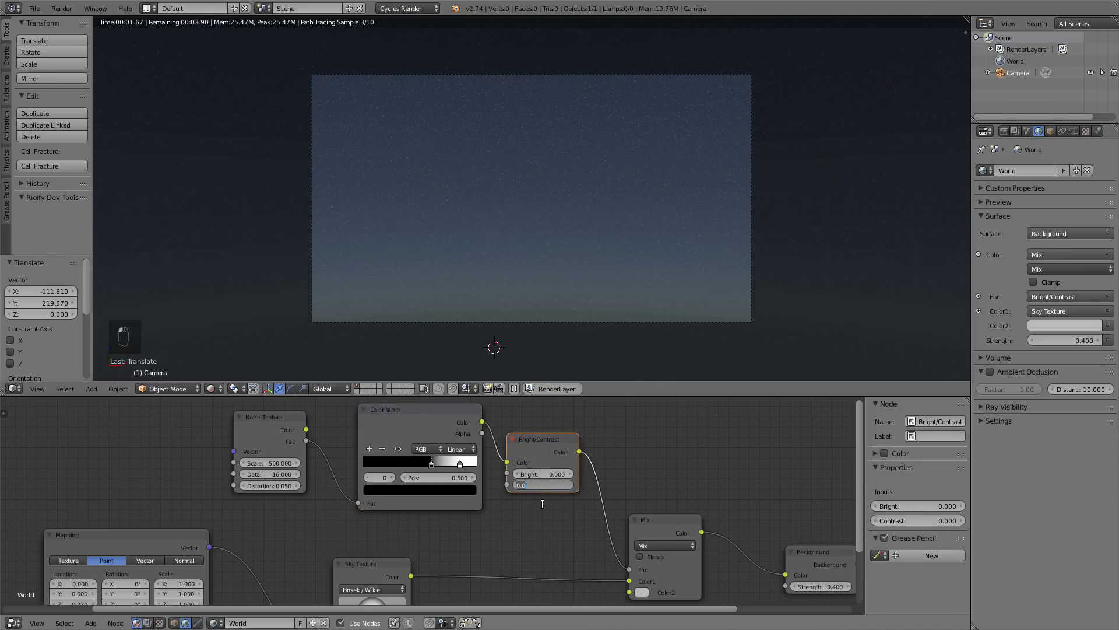
{"action": "key", "text": "Return"}
Move the ColorRamp's black stop to 0.459 for denser stars.
{"action": "scroll", "coordinate": [539, 523], "scroll_direction": "up", "scroll_amount": 2}
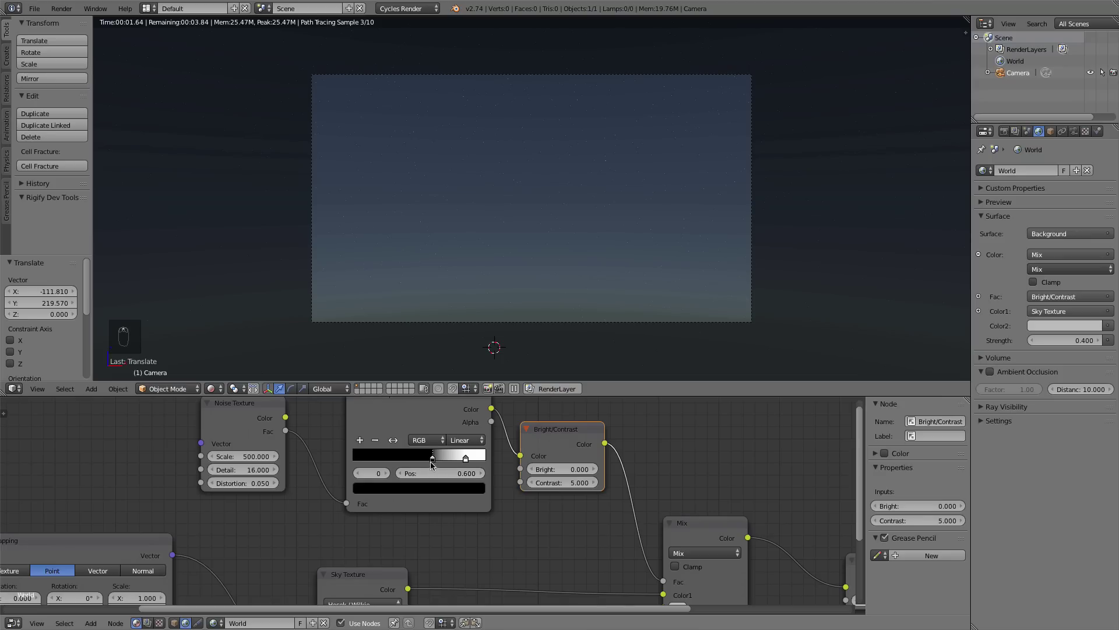
{"action": "left_click_drag", "start_coordinate": [432, 460], "coordinate": [412, 458]}
{"action": "scroll", "coordinate": [559, 557], "scroll_direction": "down", "scroll_amount": 2}
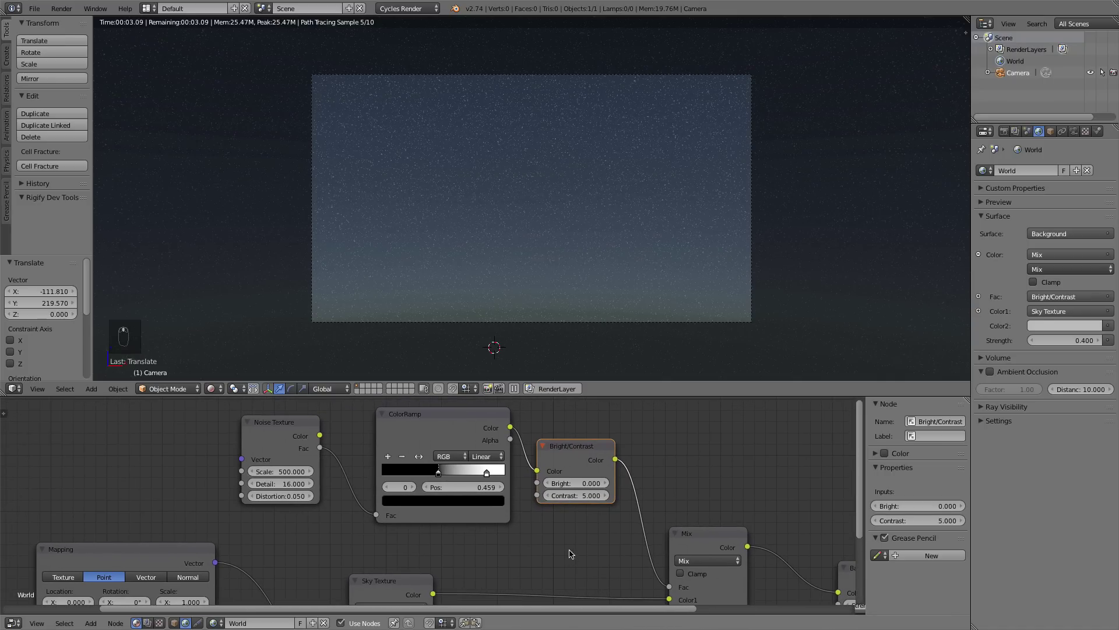
{"action": "scroll", "coordinate": [555, 551], "scroll_direction": "down", "scroll_amount": 4}
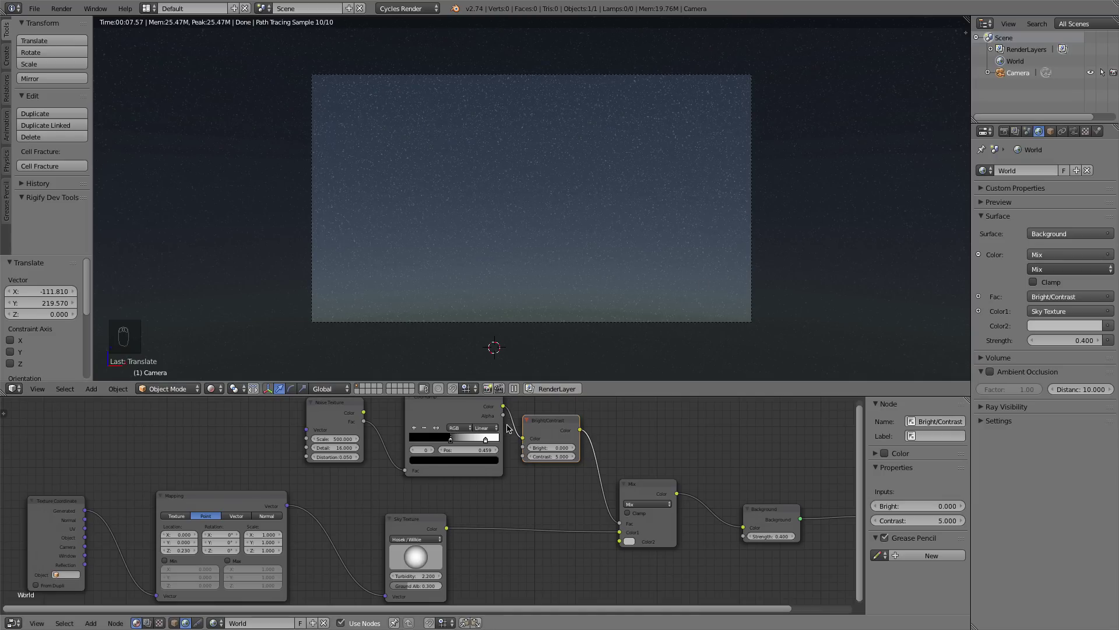
Move the Sky Texture node down-left and the Mapping node left.
{"action": "scroll", "coordinate": [507, 449], "scroll_direction": "down", "scroll_amount": 1}
{"action": "middle_click_drag", "start_coordinate": [507, 449], "coordinate": [317, 479]}
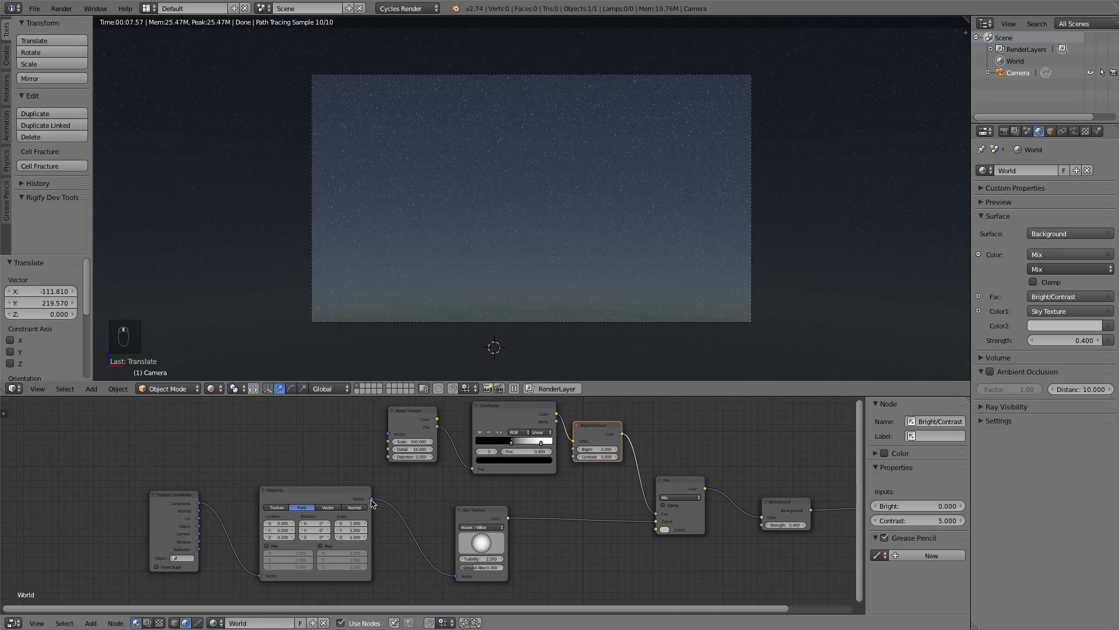
{"action": "left_click_drag", "start_coordinate": [483, 509], "coordinate": [456, 523]}
{"action": "left_click_drag", "start_coordinate": [346, 500], "coordinate": [319, 502]}
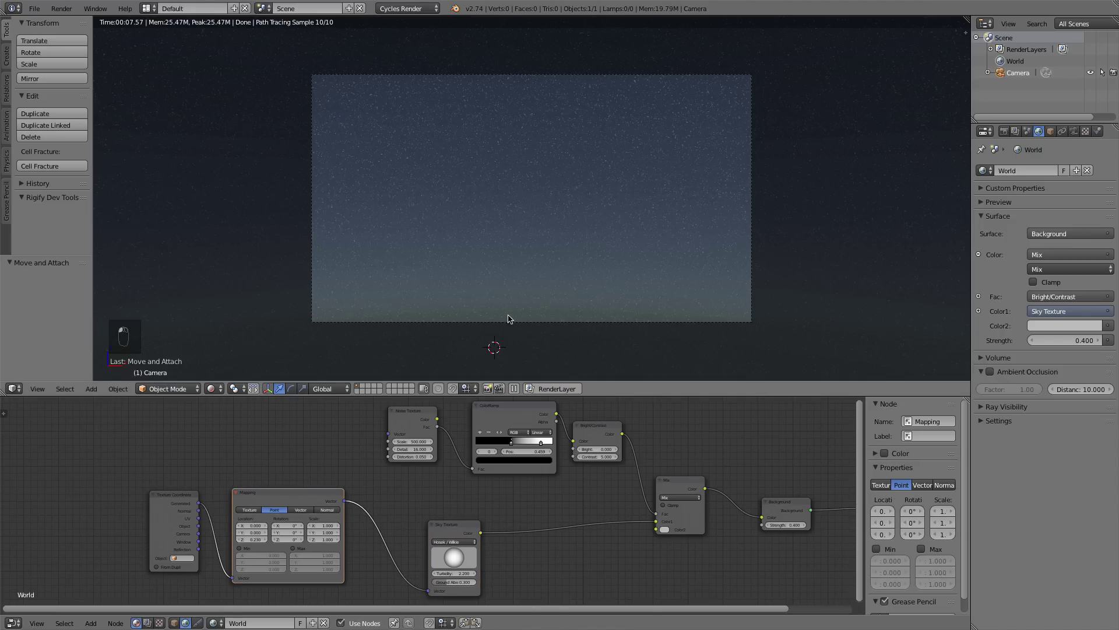
{"action": "middle_click_drag", "start_coordinate": [662, 520], "coordinate": [519, 527]}
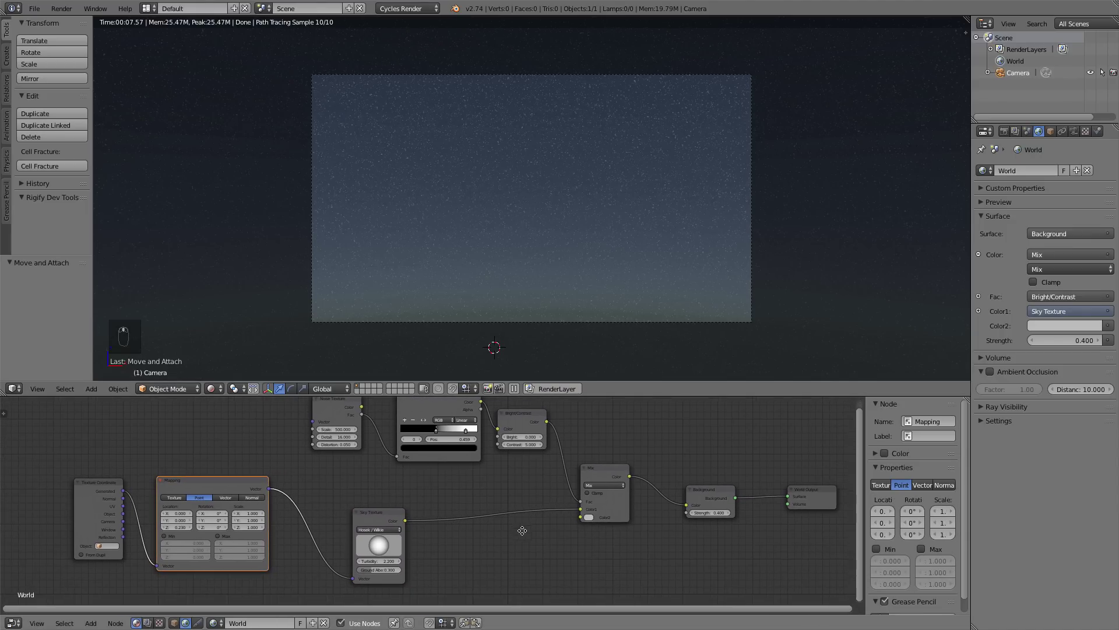
Select Noise, ColorRamp and Bright/Contrast together and move them up and left.
{"action": "key", "text": "x"}
{"action": "right_click_drag", "start_coordinate": [391, 453], "coordinate": [582, 465], "text": "shift"}
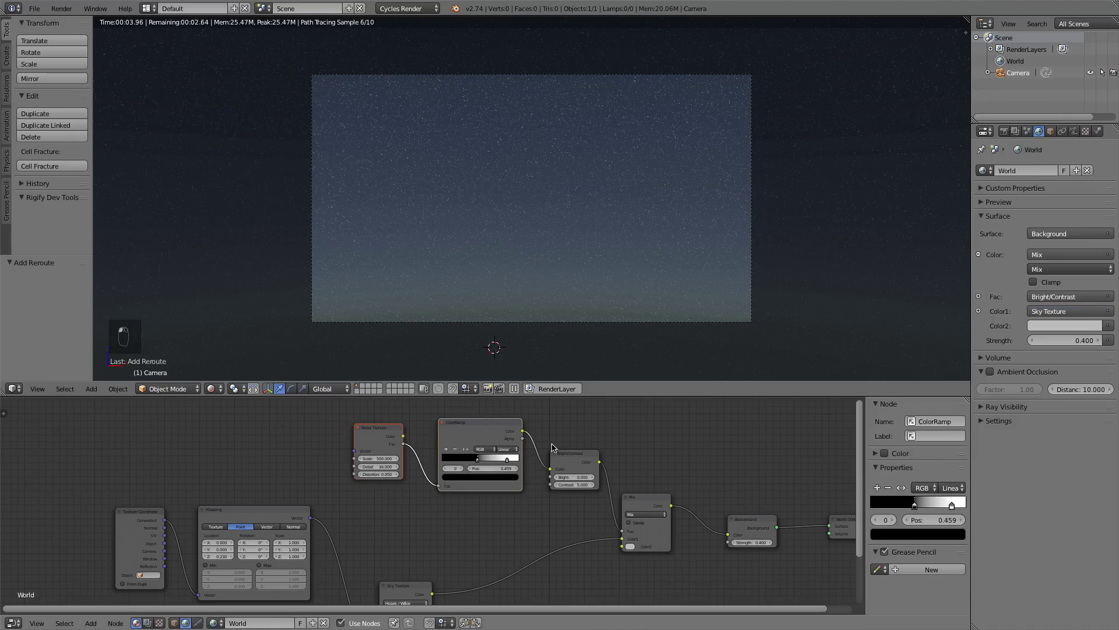
{"action": "right_click", "coordinate": [570, 458]}
{"action": "key", "text": "g"}
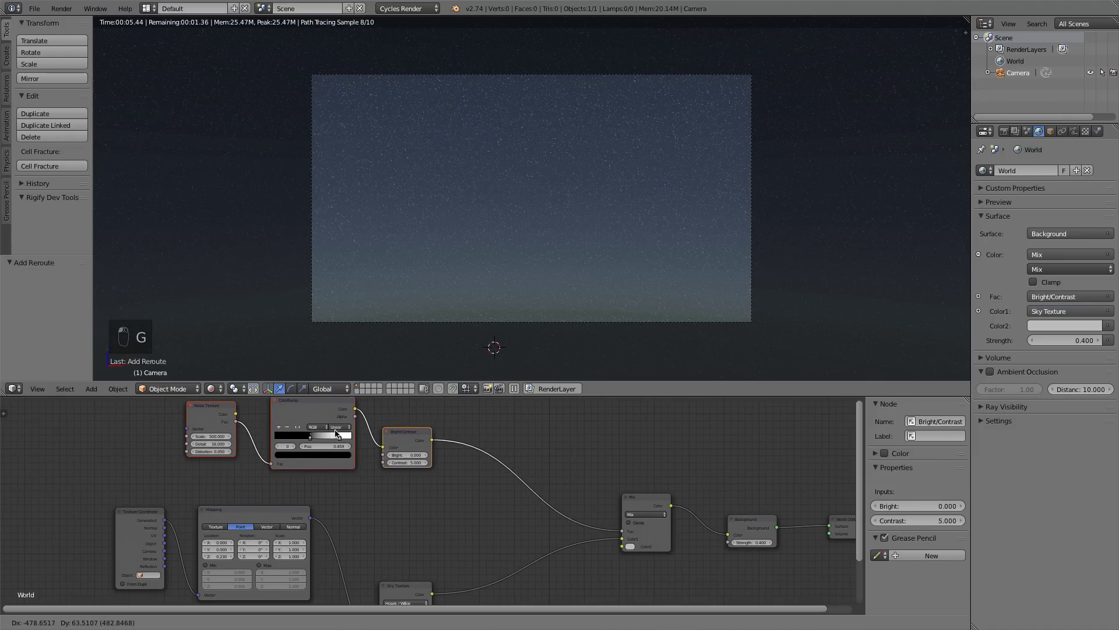
{"action": "left_click", "coordinate": [475, 462]}
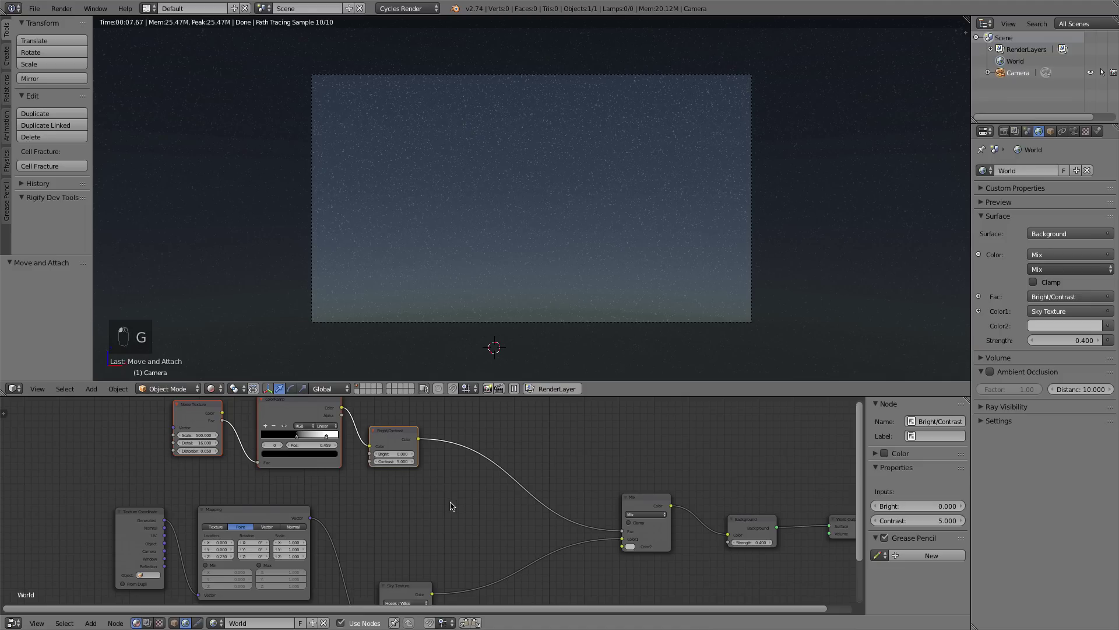
{"action": "key", "text": "shift+a"}
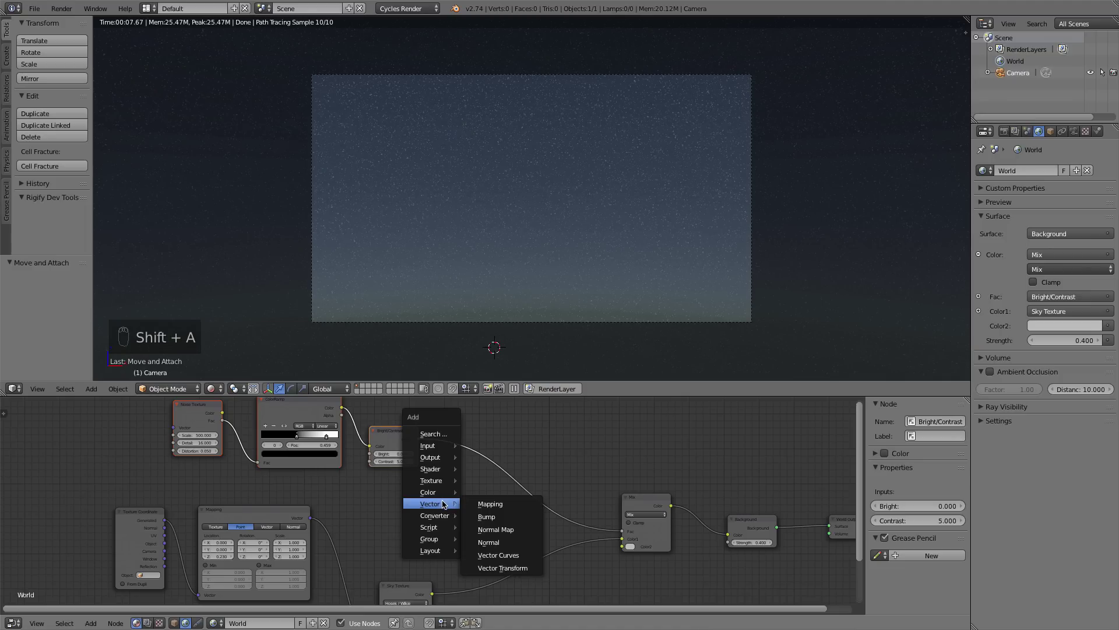
Add a Normal node below the star chain and insert a Mix node copy after Bright/Contrast.
{"action": "left_click", "coordinate": [497, 542]}
{"action": "left_click", "coordinate": [398, 497]}
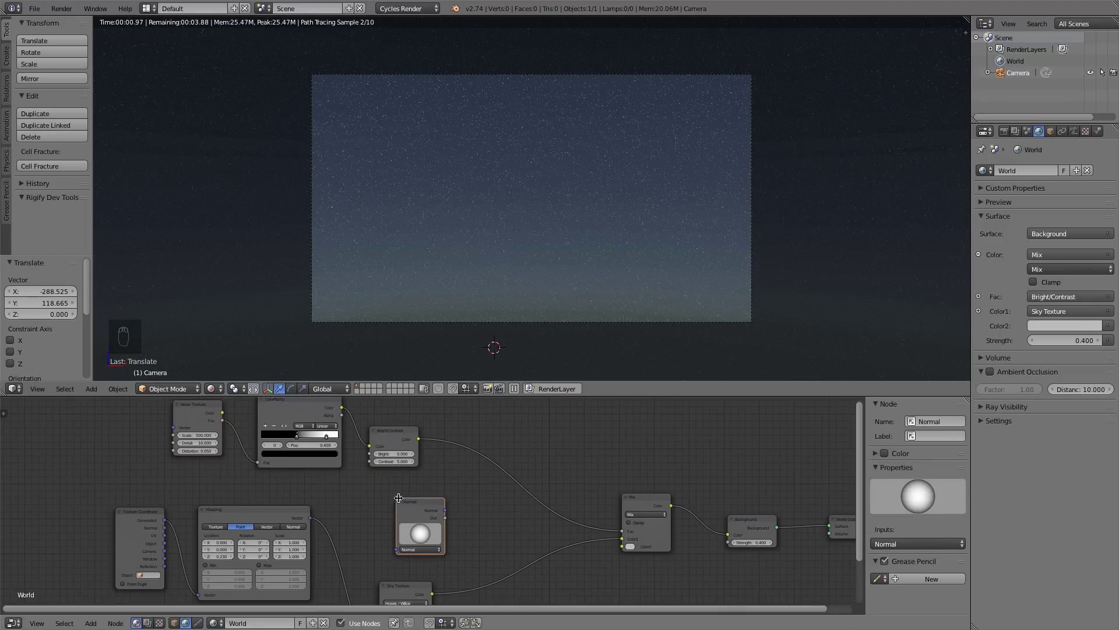
{"action": "left_click", "coordinate": [644, 495]}
{"action": "scroll", "coordinate": [639, 494], "scroll_direction": "down", "scroll_amount": 2}
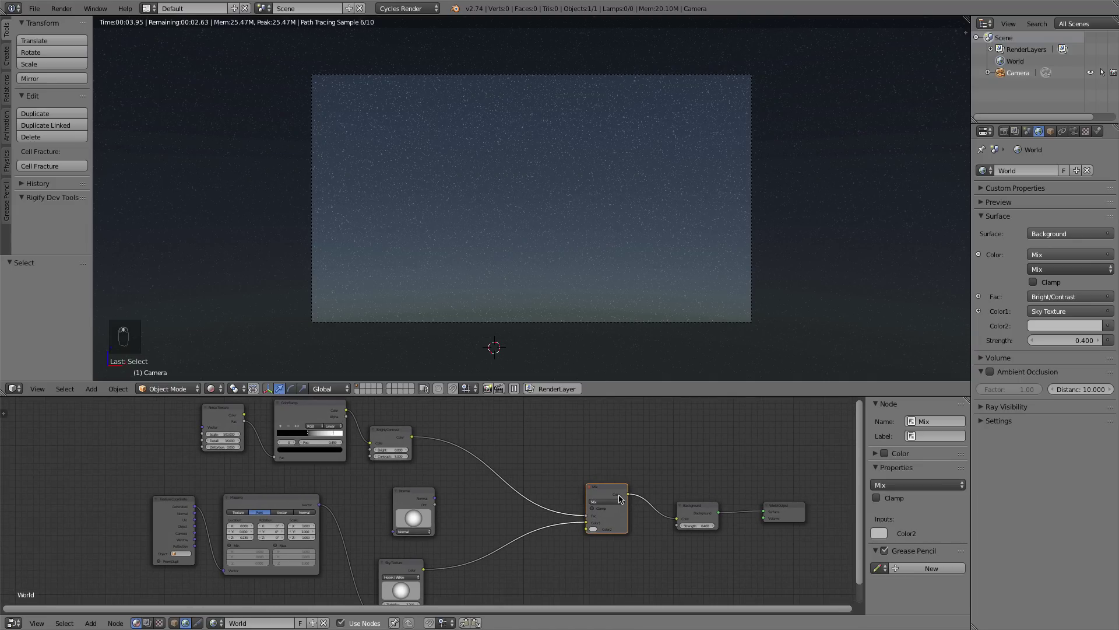
{"action": "key", "text": "shift+d"}
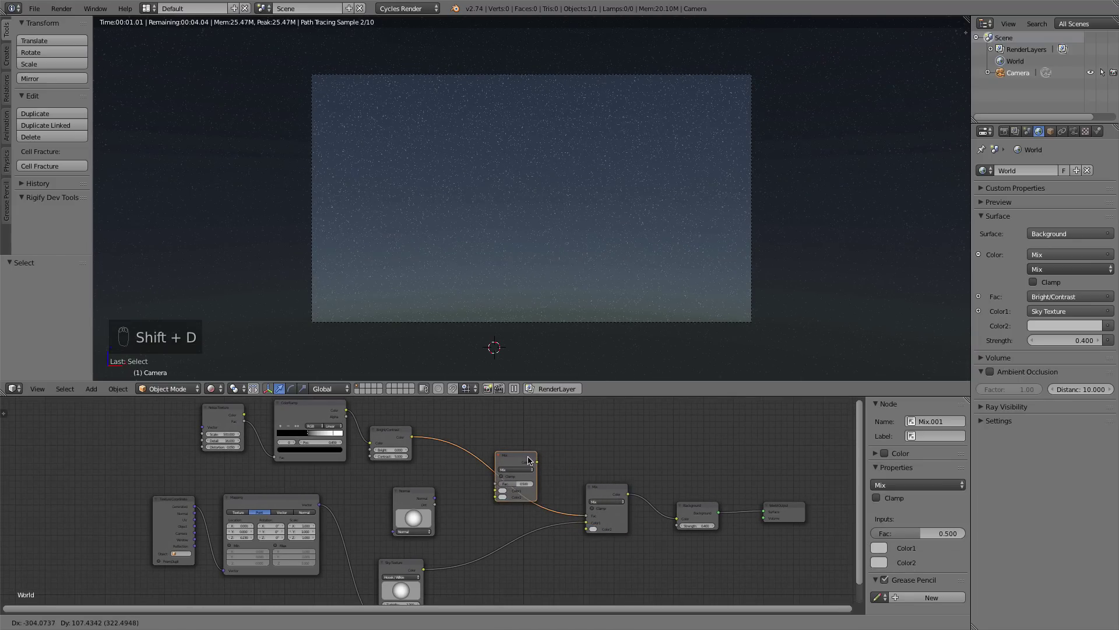
{"action": "left_click", "coordinate": [529, 460]}
{"action": "scroll", "coordinate": [609, 473], "scroll_direction": "up", "scroll_amount": 2}
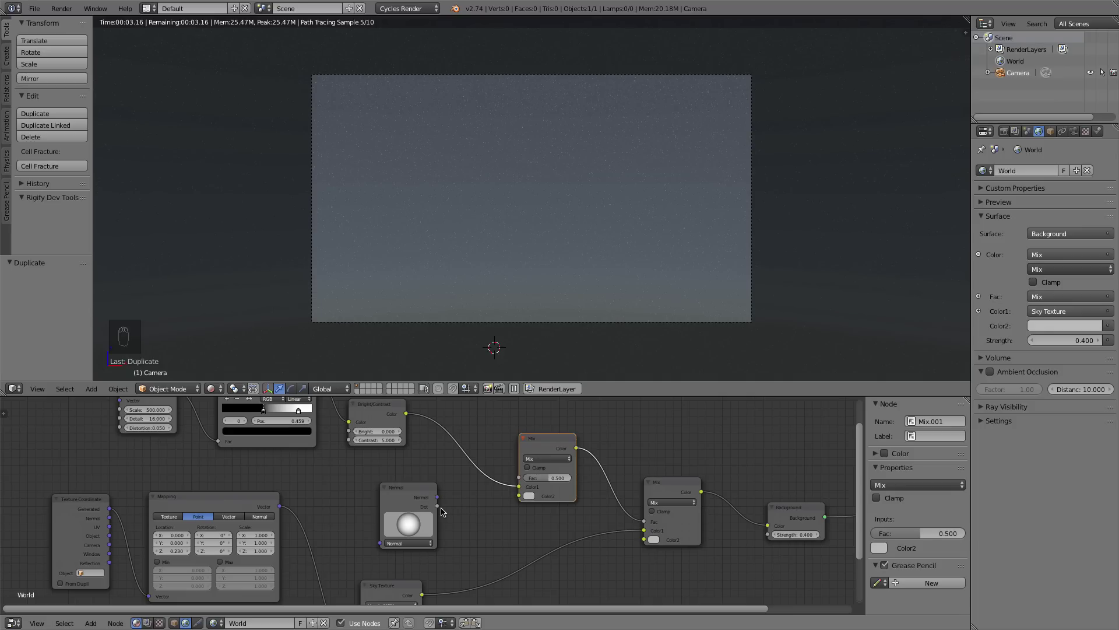
Feed the Normal Dot output into Mix.001, set to Multiply with Fac 1.000.
{"action": "left_click_drag", "start_coordinate": [437, 506], "coordinate": [522, 498]}
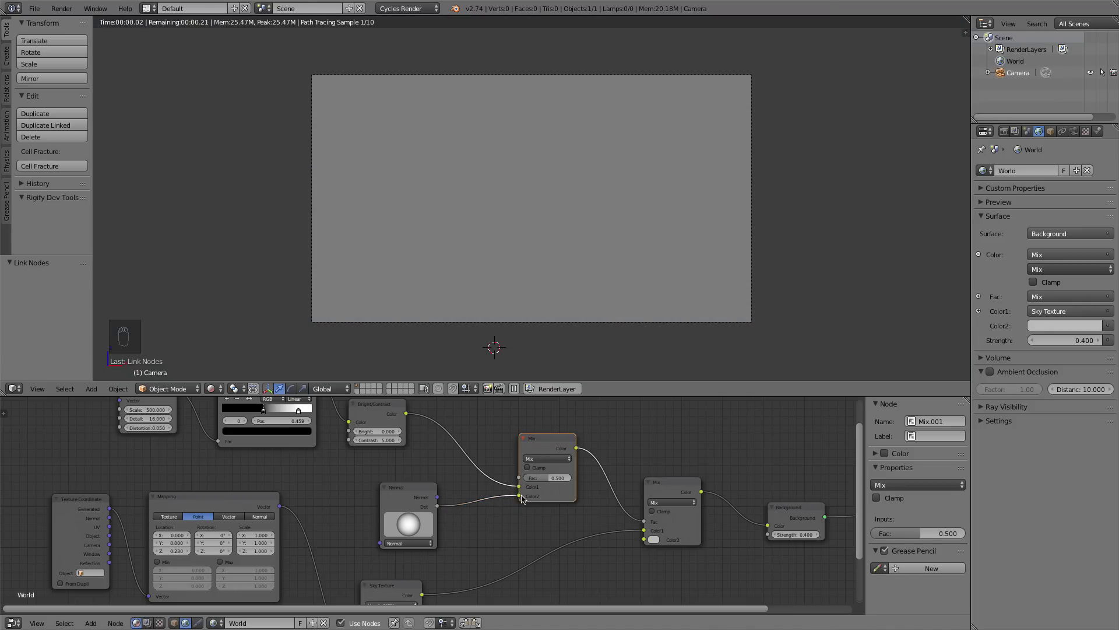
{"action": "left_click", "coordinate": [547, 459]}
{"action": "left_click", "coordinate": [541, 435]}
{"action": "left_click_drag", "start_coordinate": [541, 477], "coordinate": [565, 477]}
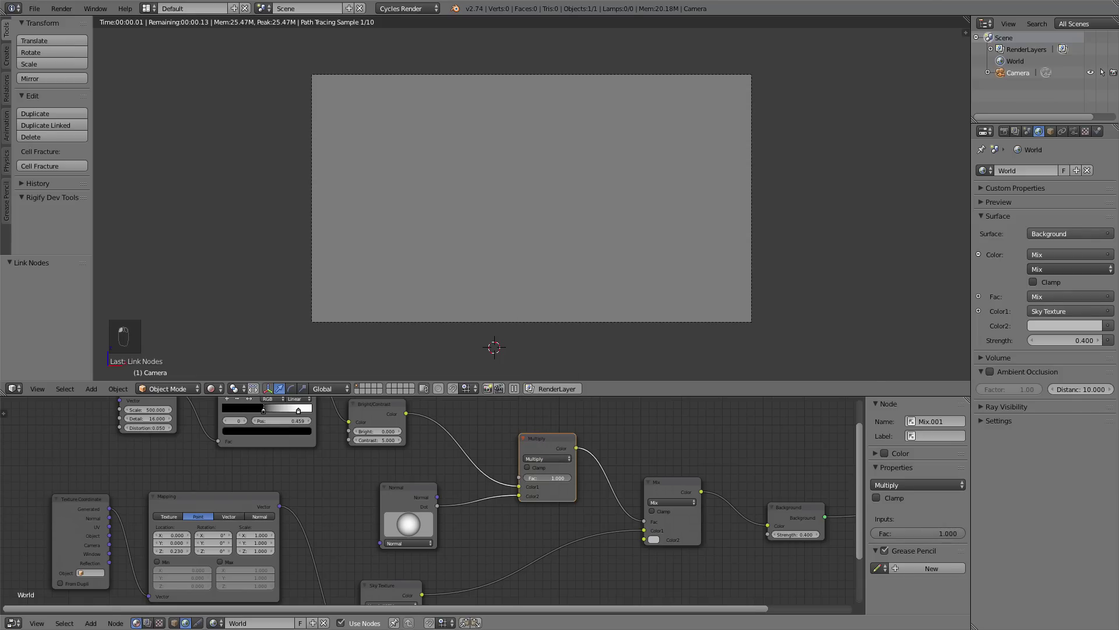
{"action": "scroll", "coordinate": [483, 531], "scroll_direction": "down", "scroll_amount": 3}
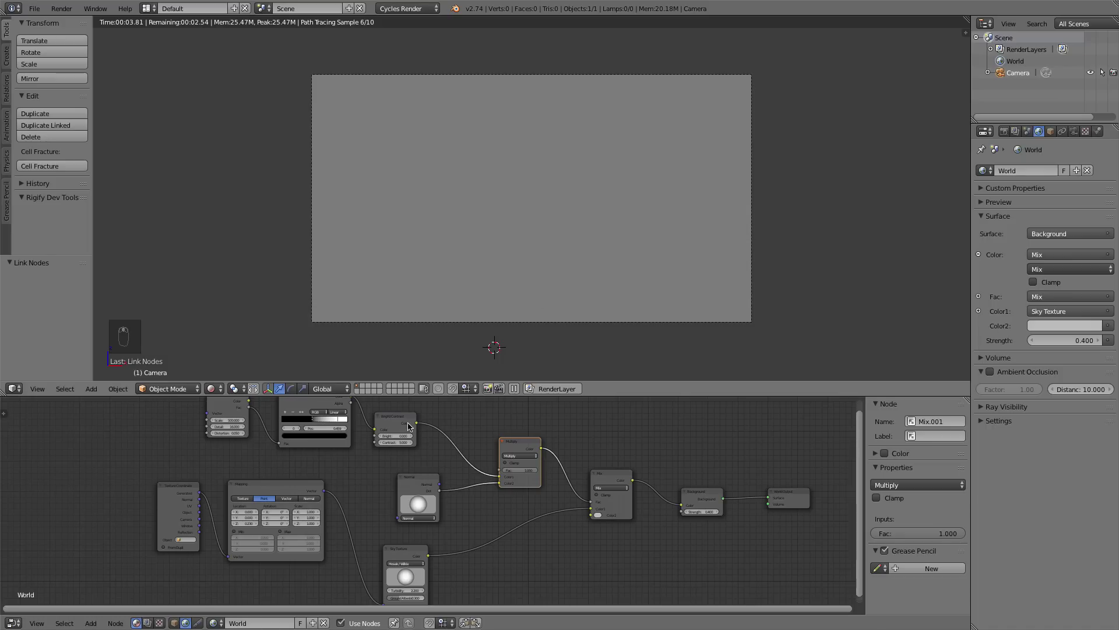
Connect the Mapping vector to the Normal node and shift the Normal node left.
{"action": "left_click_drag", "start_coordinate": [325, 493], "coordinate": [396, 520]}
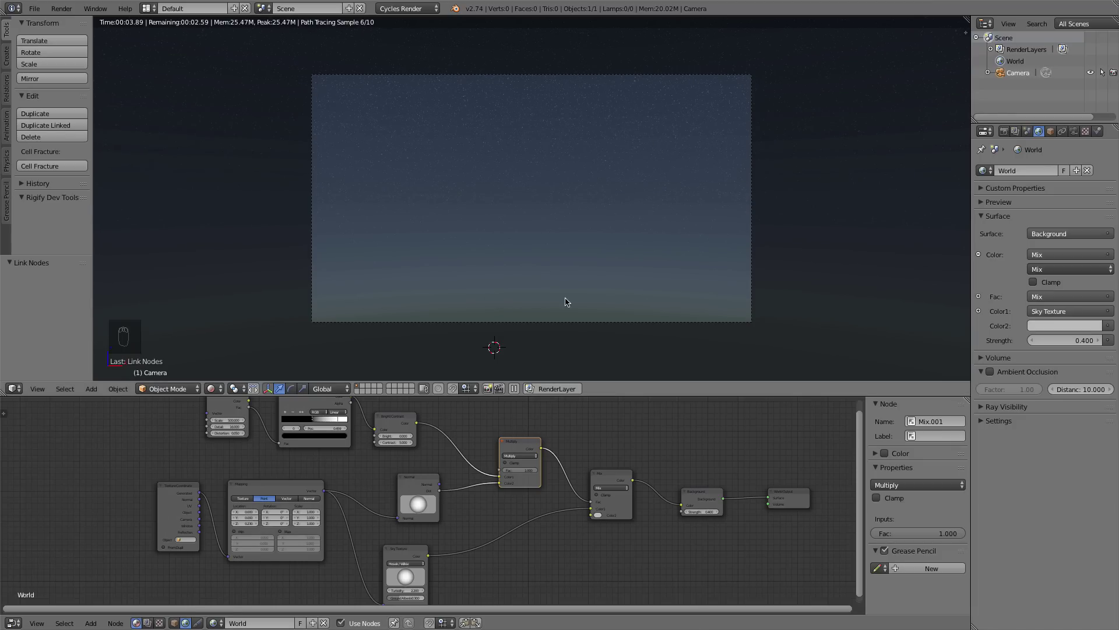
{"action": "scroll", "coordinate": [650, 263], "scroll_direction": "up", "scroll_amount": 1}
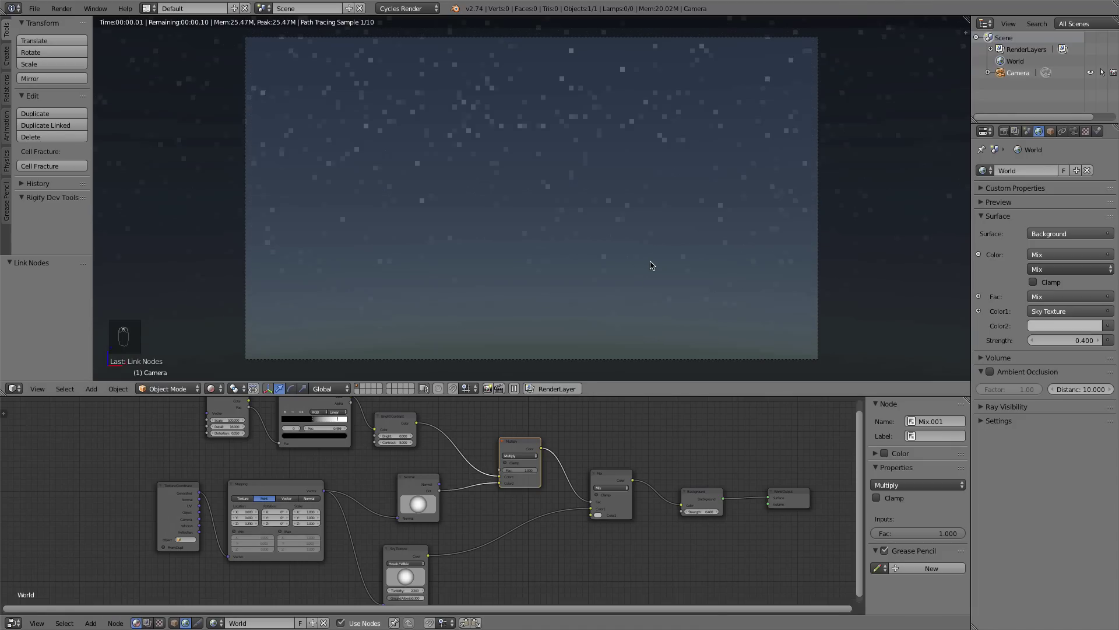
{"action": "left_click_drag", "start_coordinate": [417, 482], "coordinate": [384, 480]}
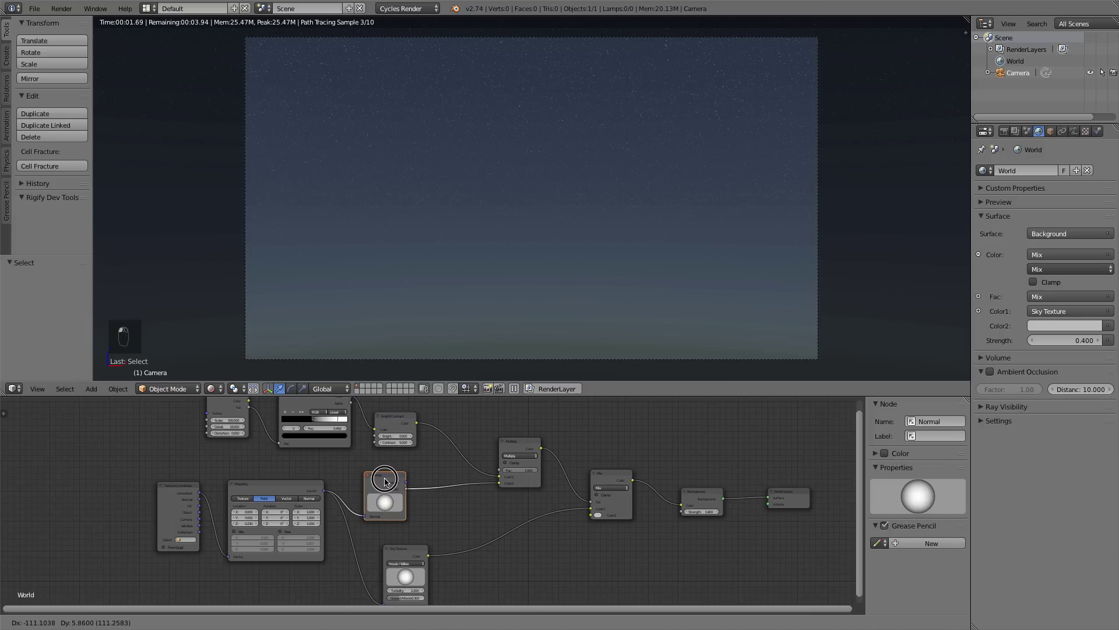
{"action": "middle_click_drag", "start_coordinate": [480, 469], "coordinate": [611, 466]}
Move the Mapping and Texture Coordinate nodes further left, with Normal just right of Mapping.
{"action": "right_click", "coordinate": [365, 493]}
{"action": "right_click", "coordinate": [312, 486], "text": "shift"}
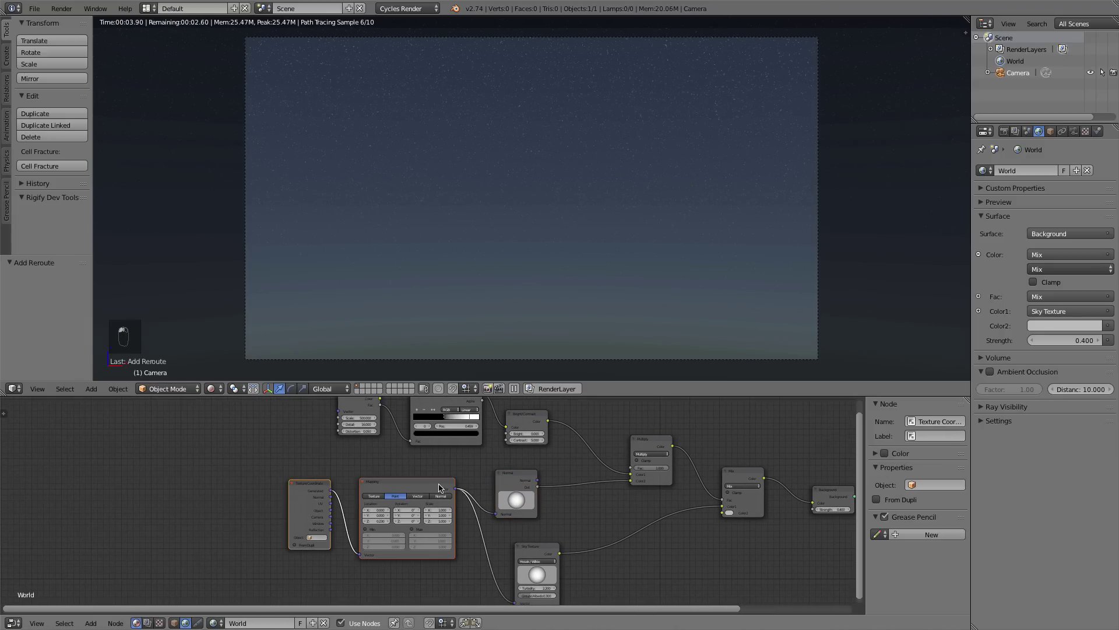
{"action": "key", "text": "g"}
{"action": "left_click", "coordinate": [346, 482]}
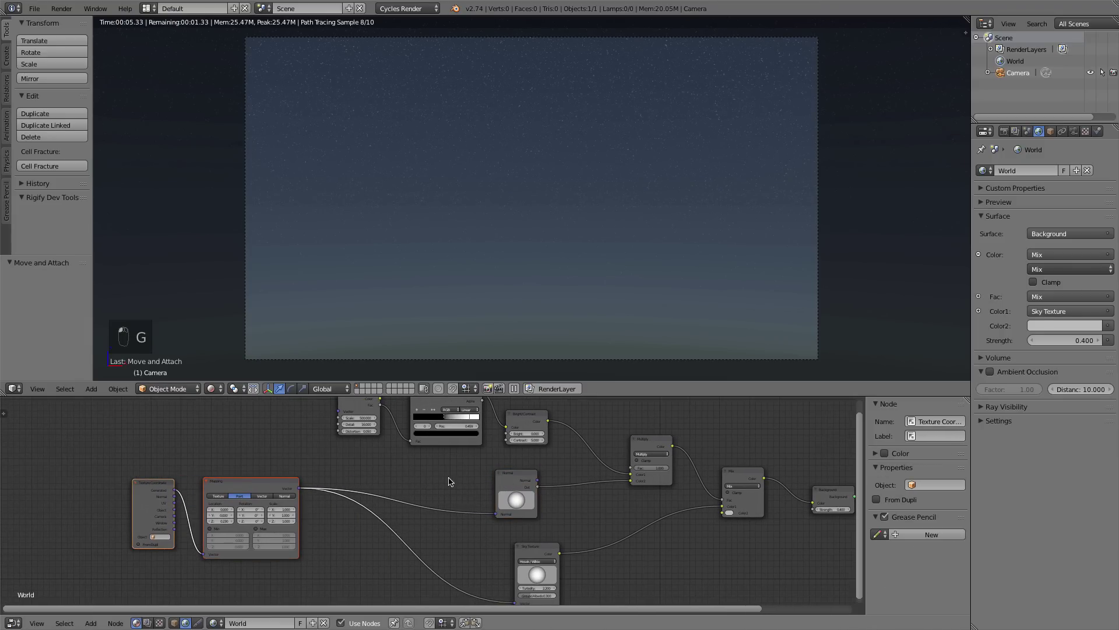
{"action": "right_click", "coordinate": [513, 475]}
{"action": "key", "text": "g"}
{"action": "left_click", "coordinate": [422, 476]}
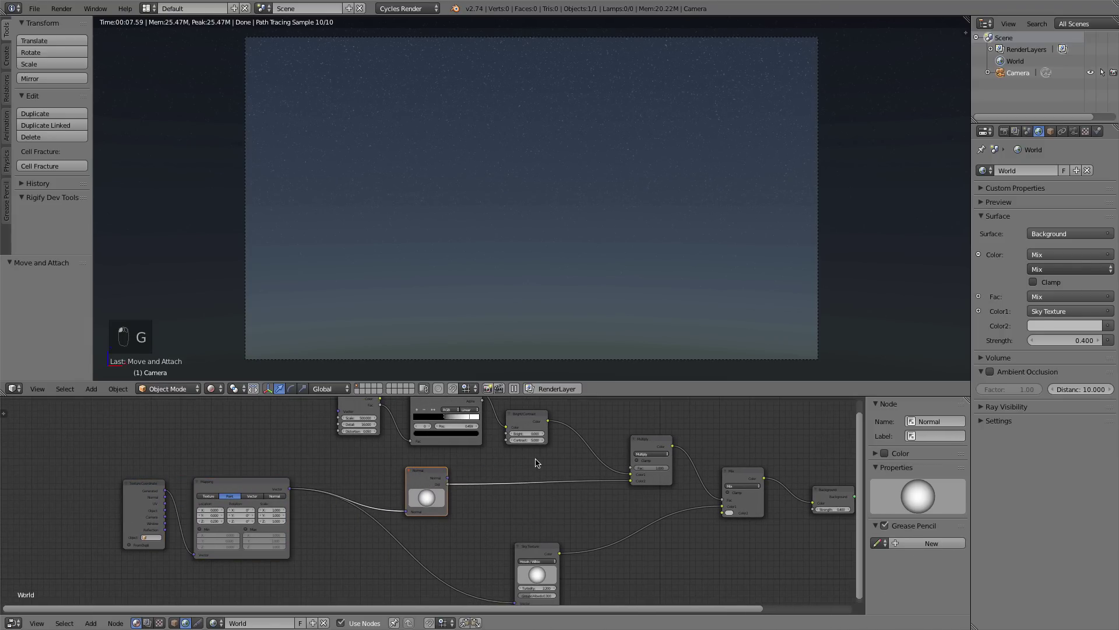
{"action": "middle_click_drag", "start_coordinate": [525, 461], "coordinate": [501, 472]}
Insert a ColorRamp node on the Normal-to-Multiply link.
{"action": "key", "text": "shift+a"}
{"action": "mouse_move", "coordinate": [487, 479]}
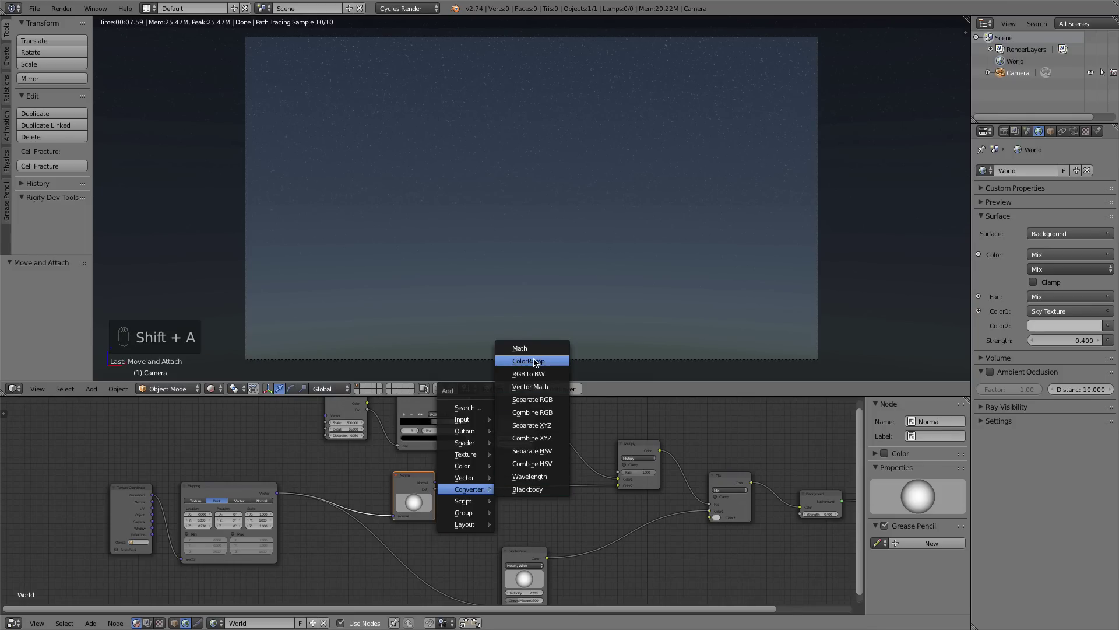
{"action": "left_click", "coordinate": [535, 361]}
{"action": "left_click", "coordinate": [595, 487]}
{"action": "scroll", "coordinate": [595, 491], "scroll_direction": "up", "scroll_amount": 2}
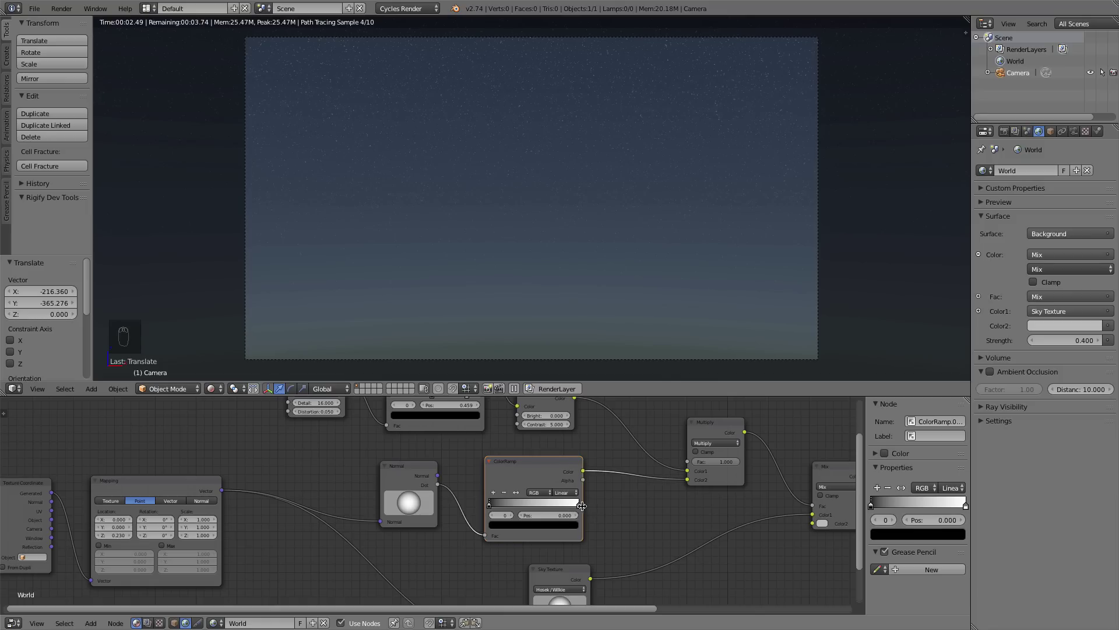
{"action": "left_click_drag", "start_coordinate": [579, 508], "coordinate": [468, 500]}
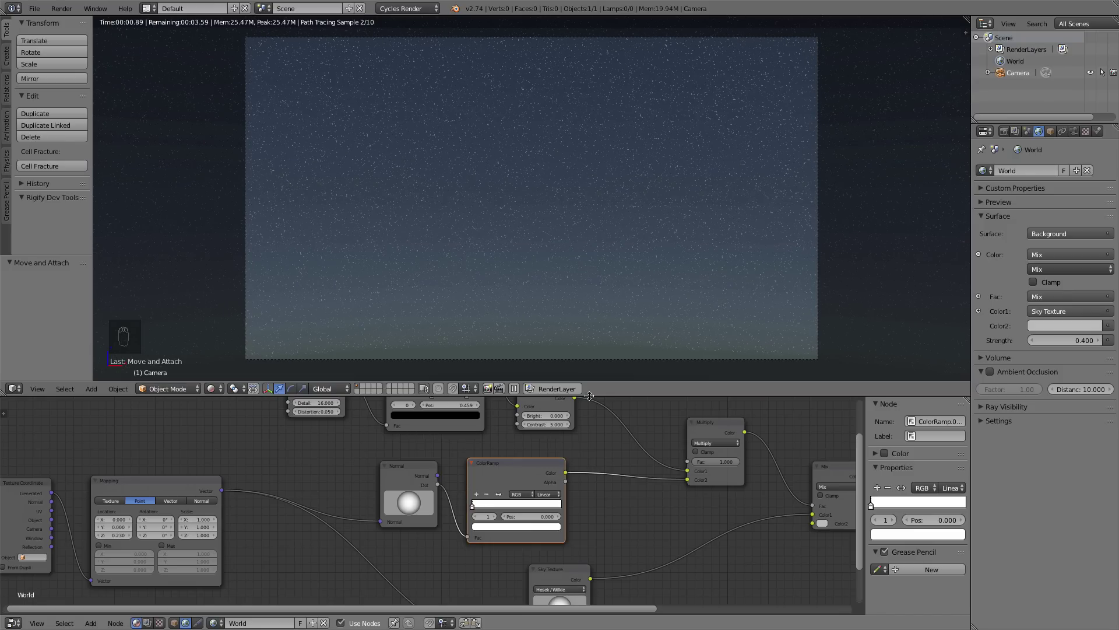
Set the new ColorRamp to B-Spline interpolation with its white stop at 0.450.
{"action": "left_click", "coordinate": [548, 493]}
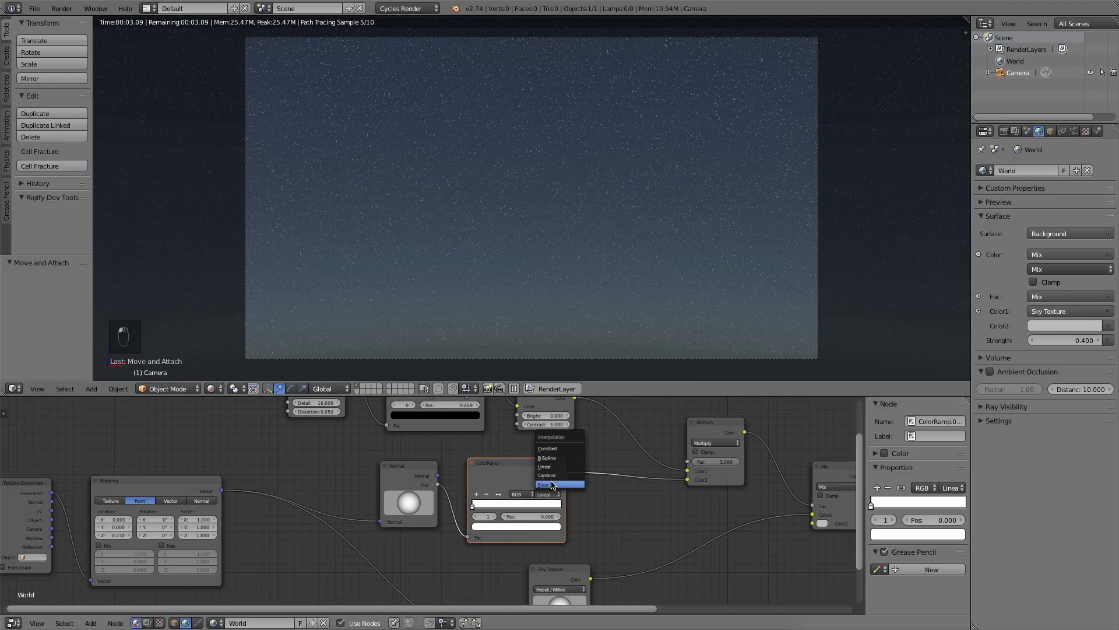
{"action": "left_click", "coordinate": [552, 461]}
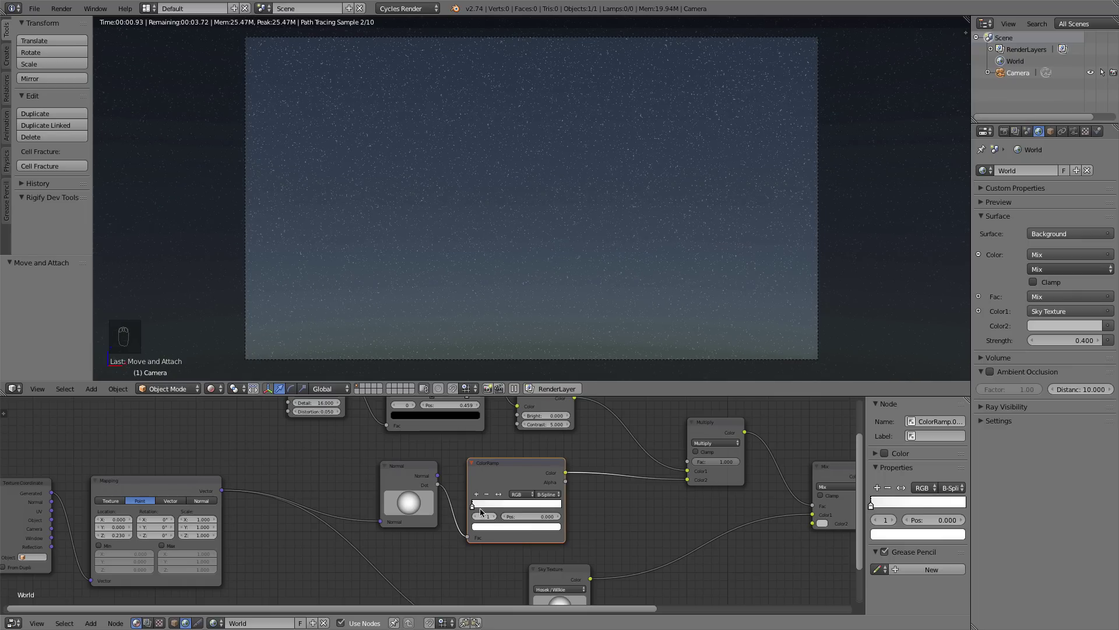
{"action": "mouse_move", "coordinate": [472, 507]}
{"action": "left_mouse_down"}
{"action": "mouse_move", "coordinate": [548, 506]}
{"action": "mouse_move", "coordinate": [480, 511]}
{"action": "left_mouse_up"}
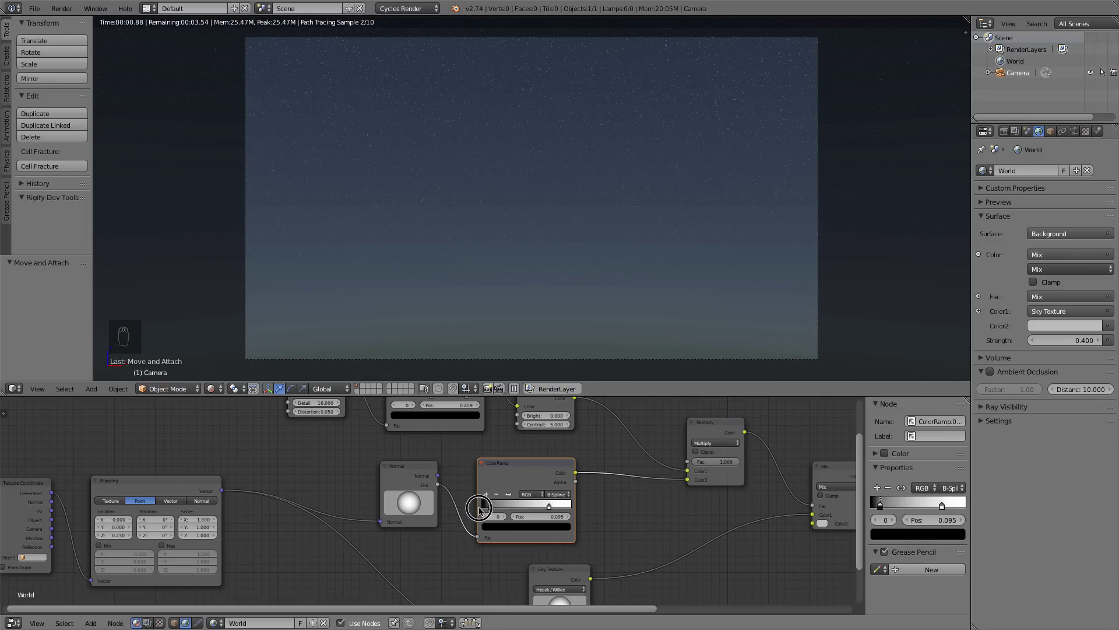
{"action": "left_click_drag", "start_coordinate": [548, 506], "coordinate": [522, 506]}
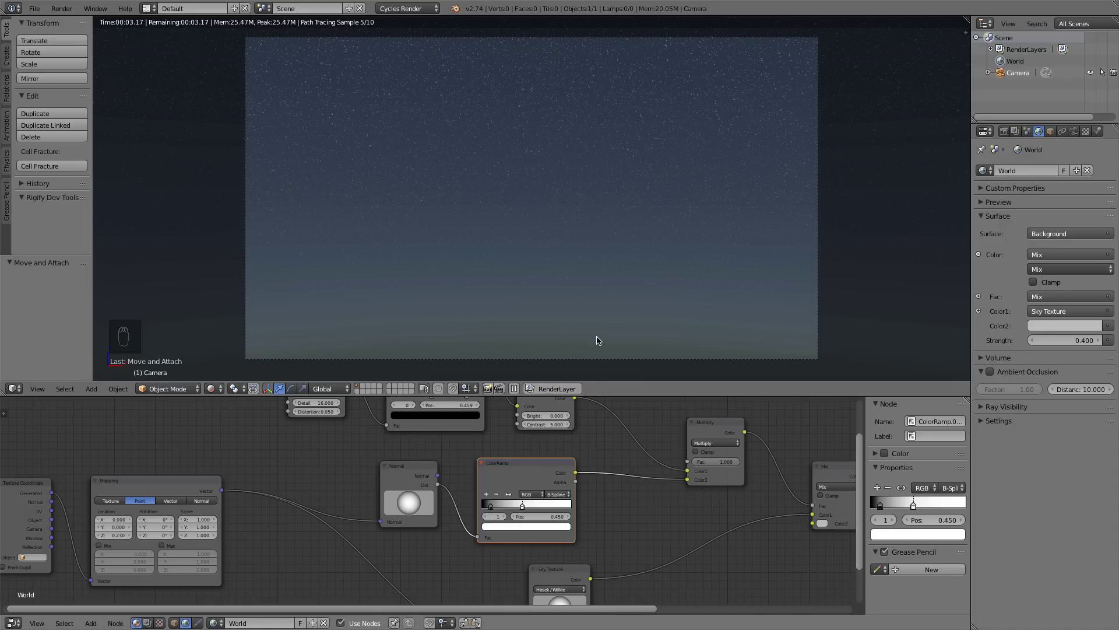
{"action": "scroll", "coordinate": [683, 523], "scroll_direction": "down", "scroll_amount": 2}
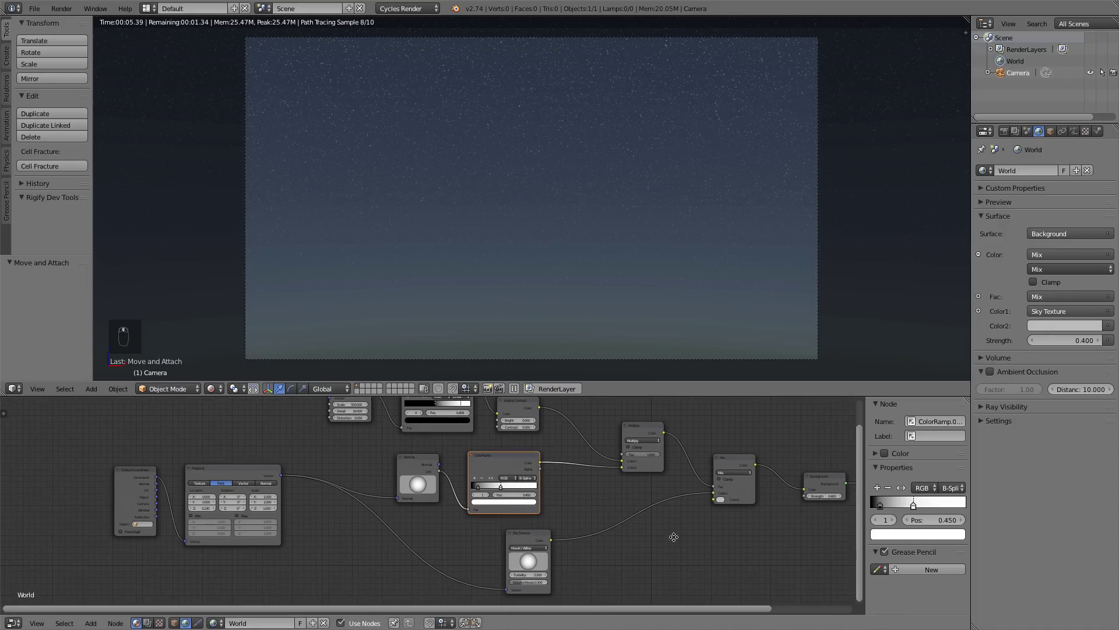
{"action": "scroll", "coordinate": [676, 548], "scroll_direction": "down", "scroll_amount": 4}
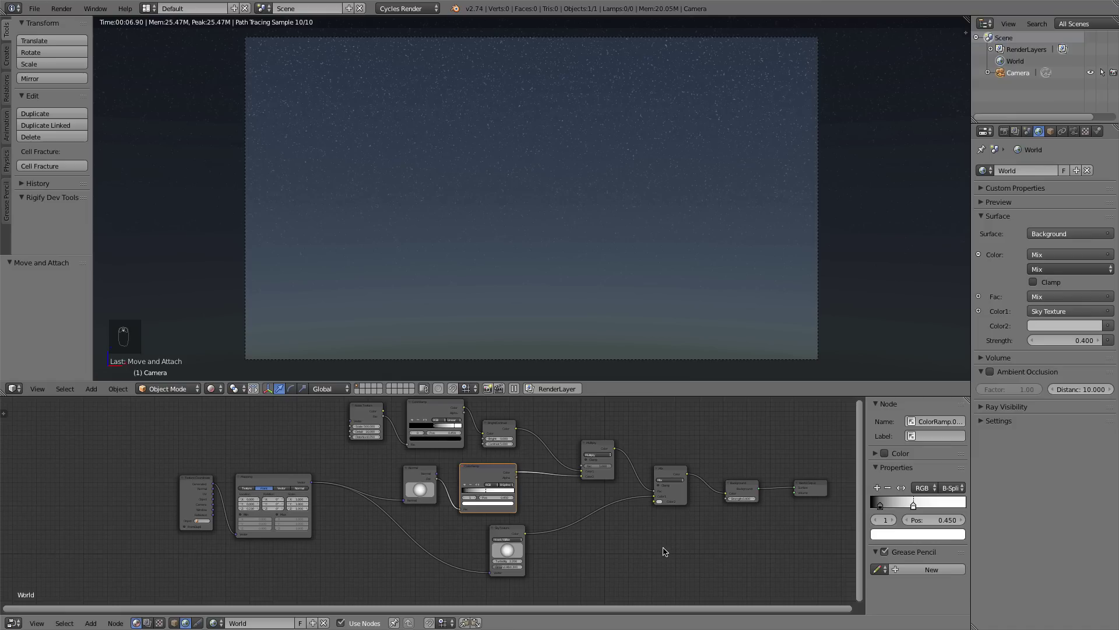
{"action": "scroll", "coordinate": [695, 527], "scroll_direction": "up", "scroll_amount": 1}
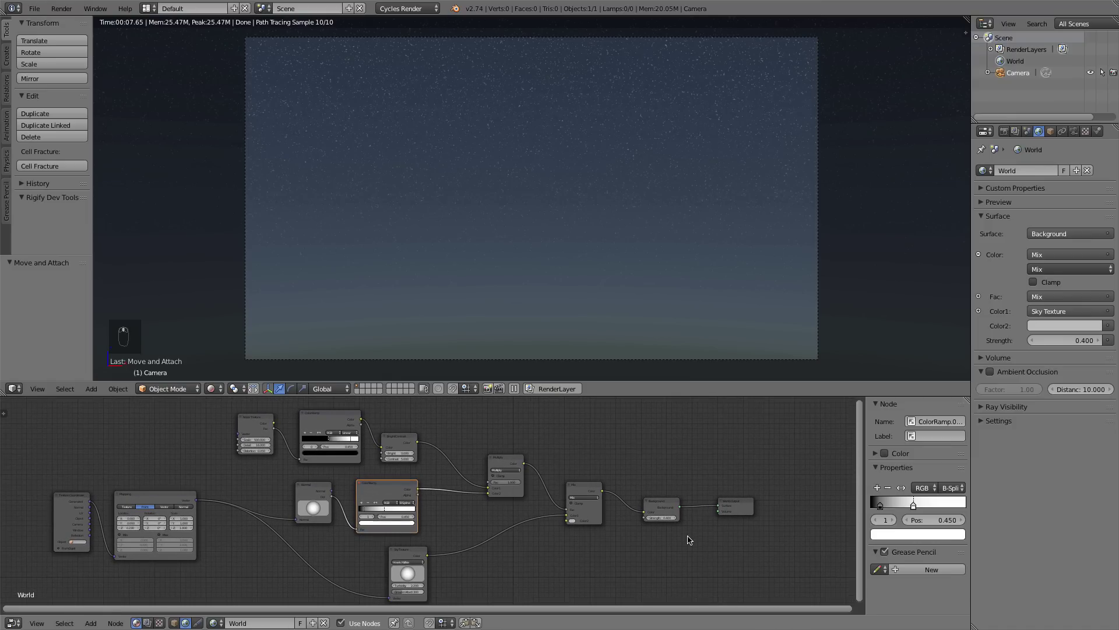
{"action": "scroll", "coordinate": [681, 574], "scroll_direction": "down", "scroll_amount": 1, "text": "shift"}
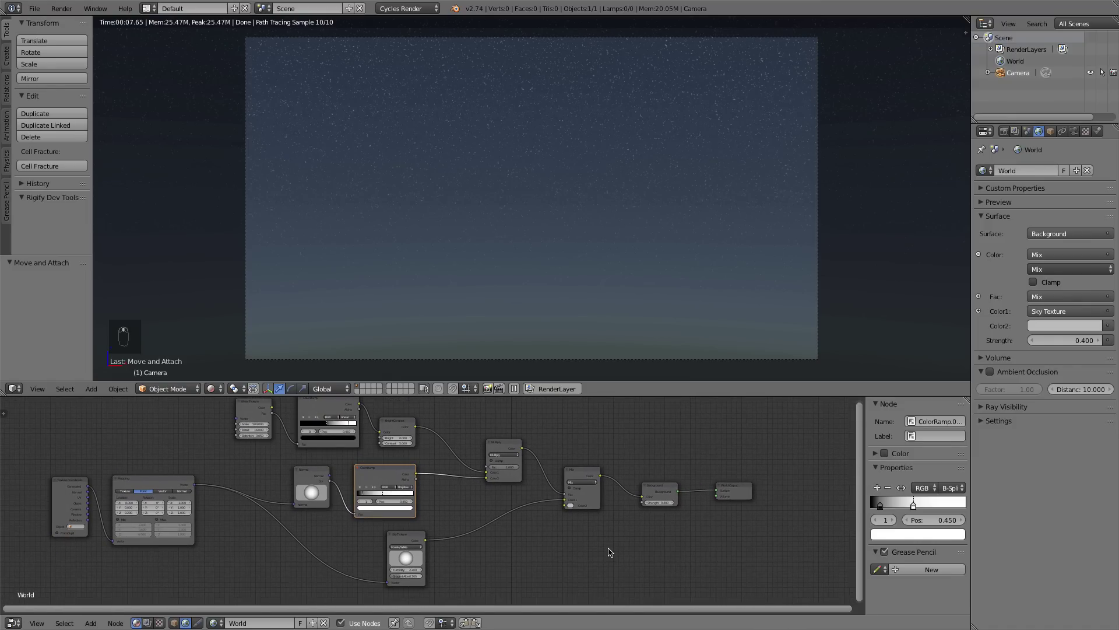
{"action": "scroll", "coordinate": [609, 551], "scroll_direction": "up", "scroll_amount": 1}
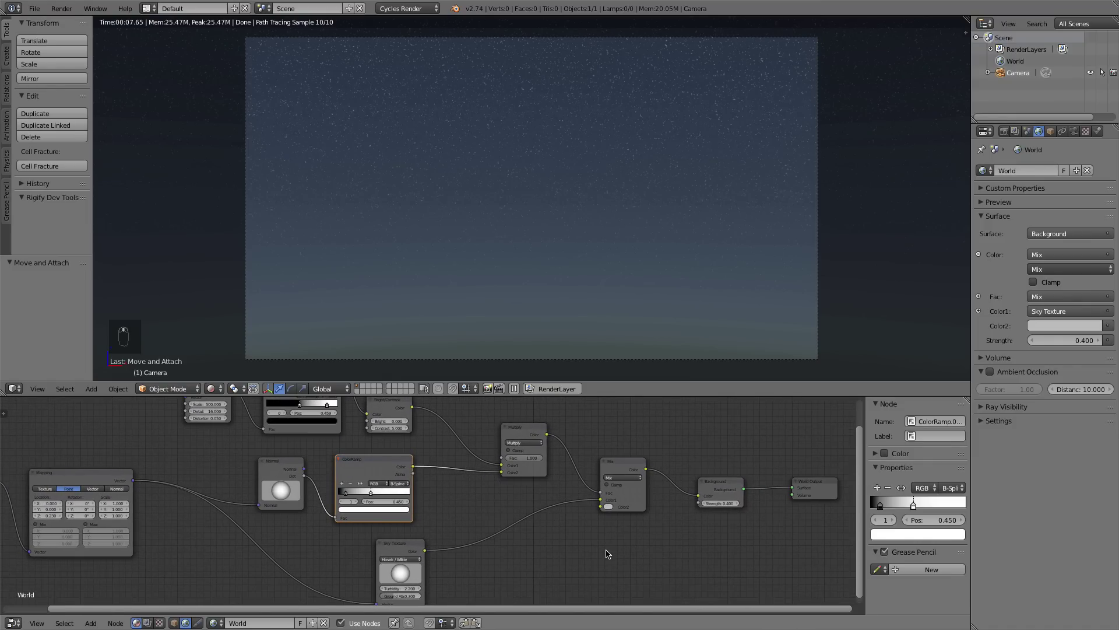
Raise the main Mix node's Color2 value from grey to pure white.
{"action": "left_click", "coordinate": [610, 507]}
{"action": "scroll", "coordinate": [685, 523], "scroll_direction": "up", "scroll_amount": 1}
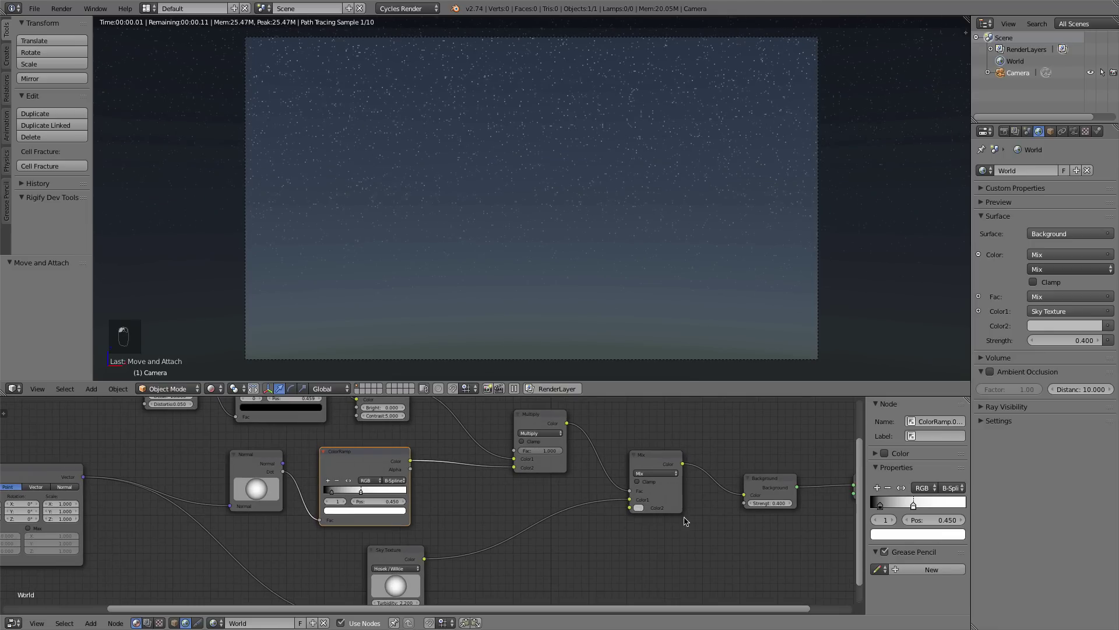
{"action": "middle_click_drag", "start_coordinate": [685, 523], "coordinate": [606, 537]}
{"action": "left_click_drag", "start_coordinate": [548, 495], "coordinate": [548, 503]}
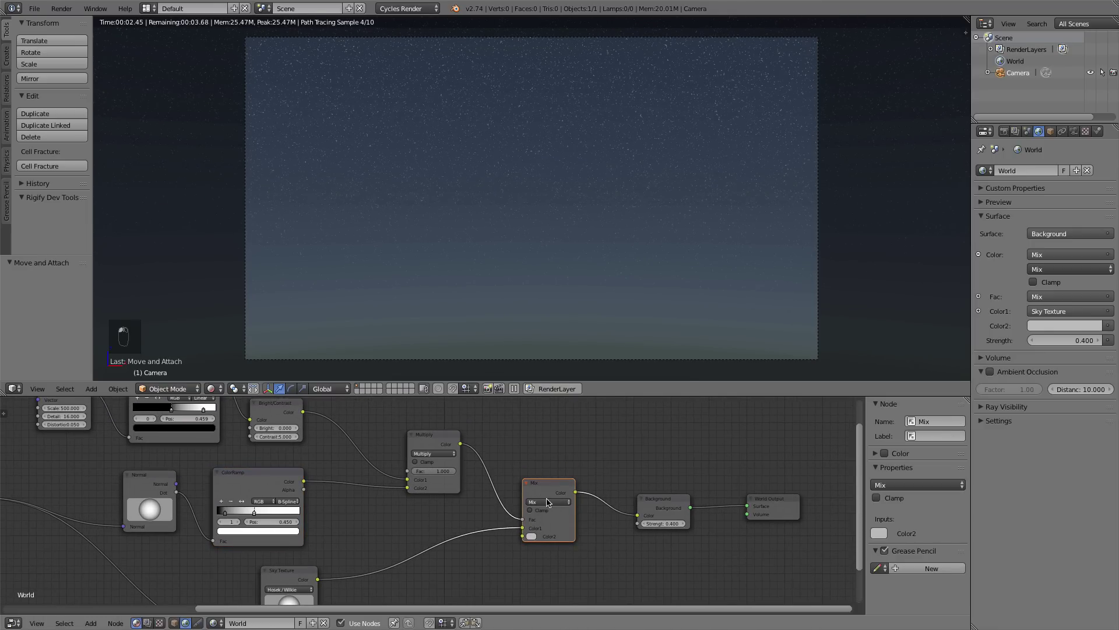
{"action": "left_click", "coordinate": [531, 537]}
{"action": "left_click_drag", "start_coordinate": [590, 447], "coordinate": [591, 429]}
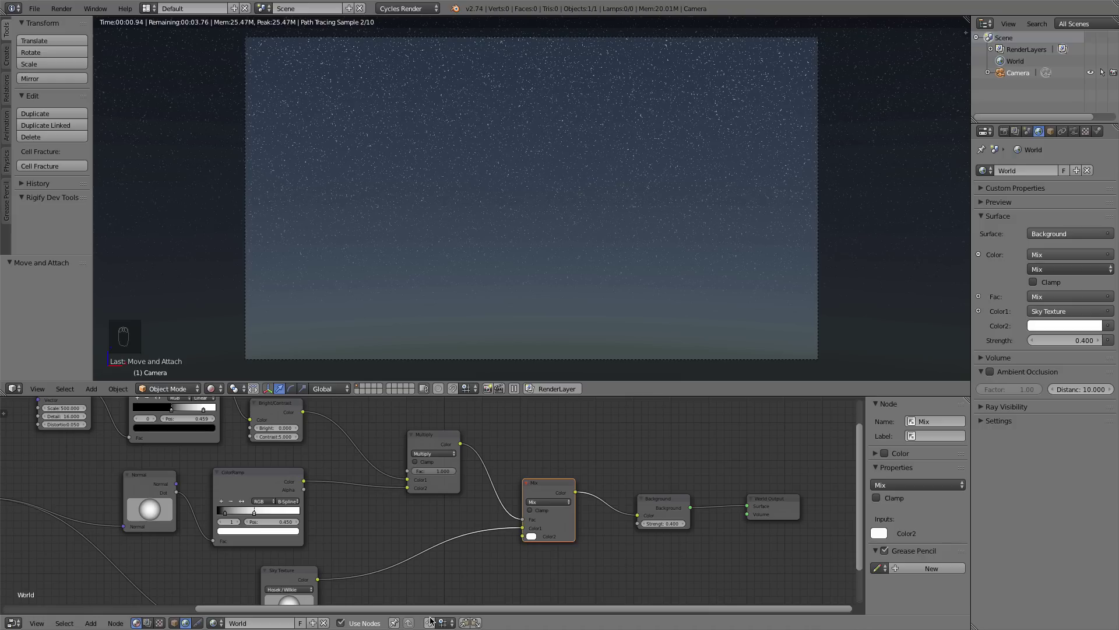
{"action": "scroll", "coordinate": [474, 597], "scroll_direction": "down", "scroll_amount": 1}
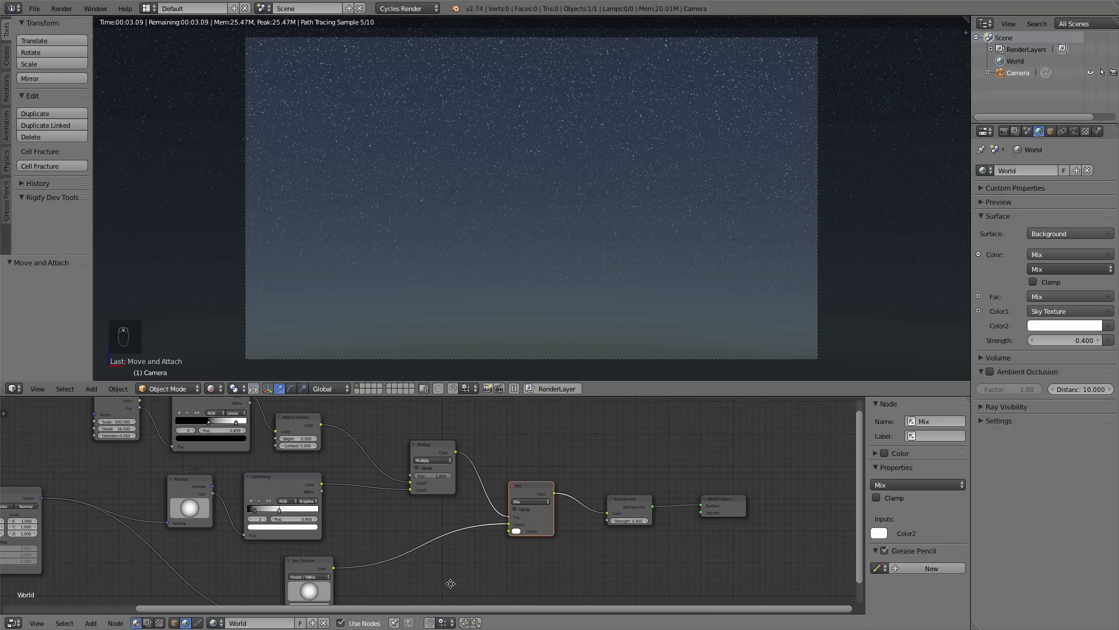
{"action": "scroll", "coordinate": [450, 584], "scroll_direction": "down", "scroll_amount": 3}
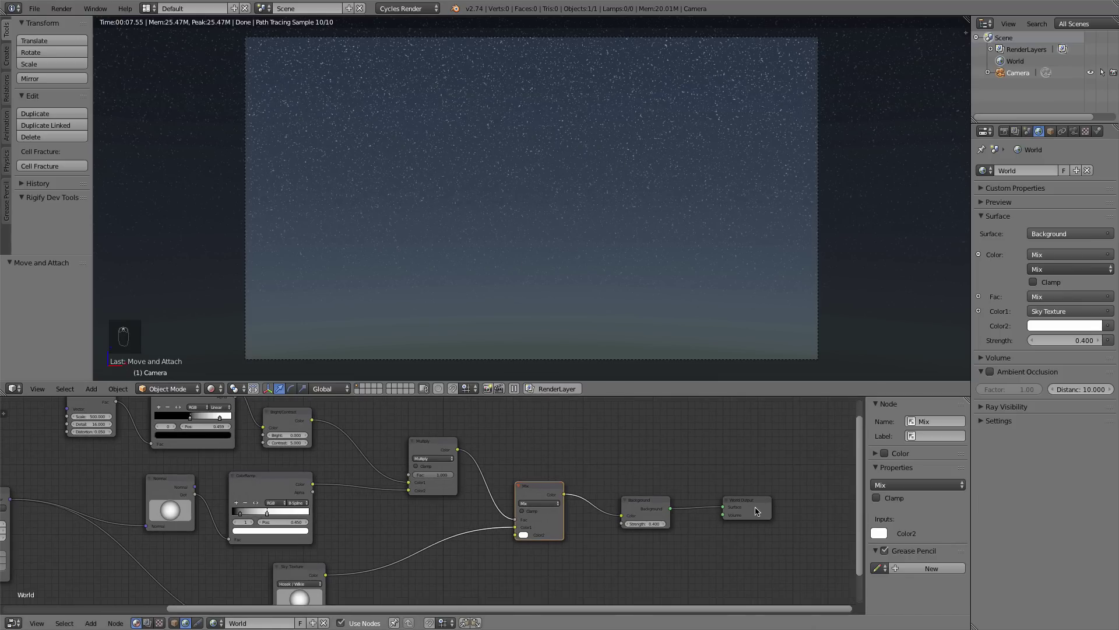
Move the Background and World Output nodes further right to make room.
{"action": "scroll", "coordinate": [740, 577], "scroll_direction": "up", "scroll_amount": 2}
{"action": "left_click", "coordinate": [680, 485]}
{"action": "left_click", "coordinate": [575, 487]}
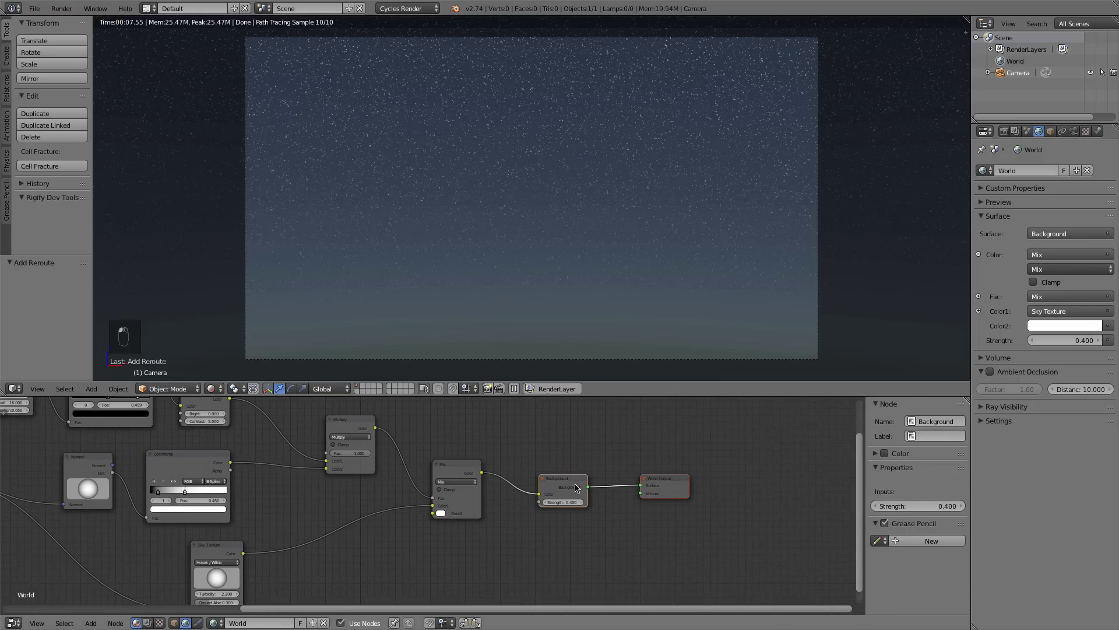
{"action": "key", "text": "g"}
{"action": "left_click", "coordinate": [715, 515]}
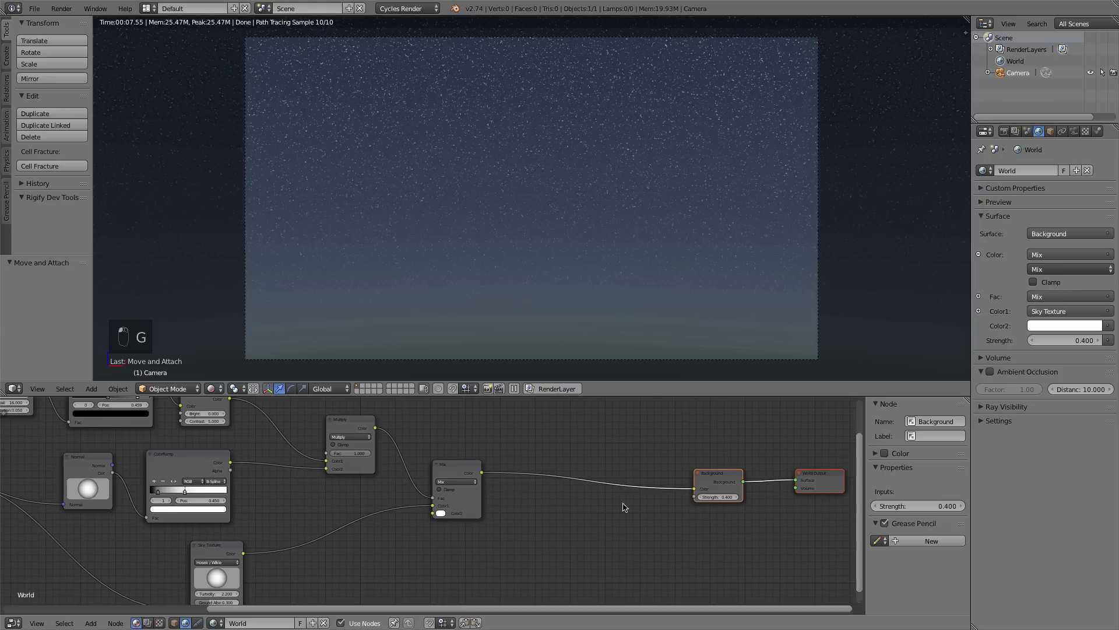
{"action": "middle_click_drag", "start_coordinate": [623, 505], "coordinate": [638, 493]}
Insert a Mix node copy into the Mix-to-Background link and place another copy below.
{"action": "left_click", "coordinate": [471, 458]}
{"action": "key", "text": "shift+d"}
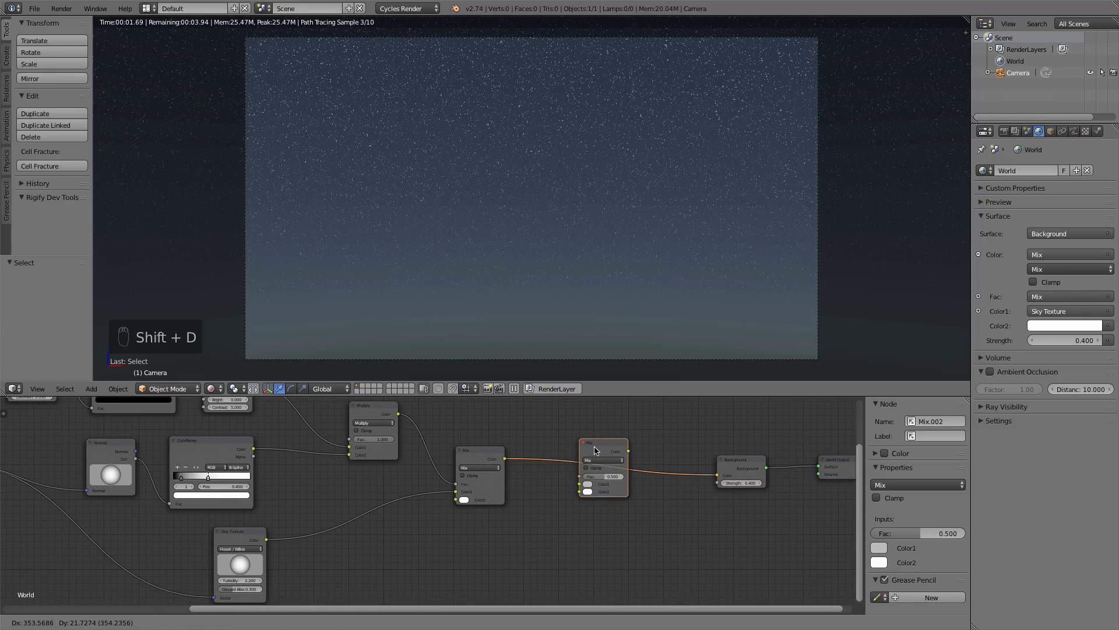
{"action": "left_click", "coordinate": [595, 450]}
{"action": "middle_click_drag", "start_coordinate": [595, 450], "coordinate": [598, 439]}
{"action": "key", "text": "shift+d"}
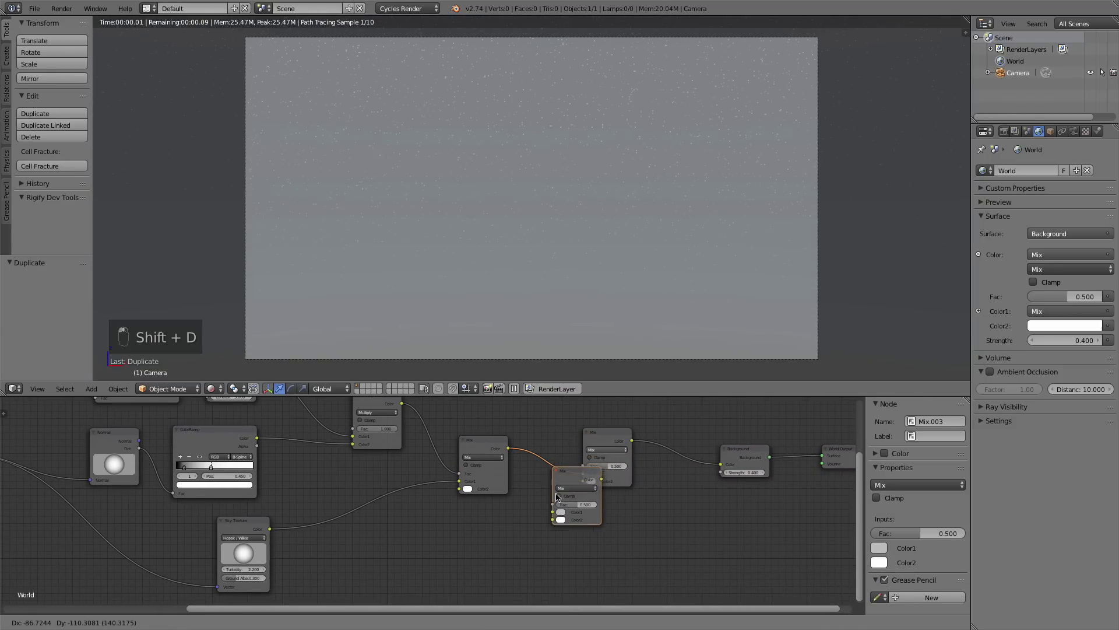
{"action": "left_click", "coordinate": [503, 543]}
{"action": "middle_click_drag", "start_coordinate": [582, 512], "coordinate": [622, 474]}
{"action": "scroll", "coordinate": [622, 474], "scroll_direction": "up", "scroll_amount": 3}
Set the copied Mix node's Color1 to deep navy and Color2 to a slightly brighter navy.
{"action": "left_click", "coordinate": [578, 523]}
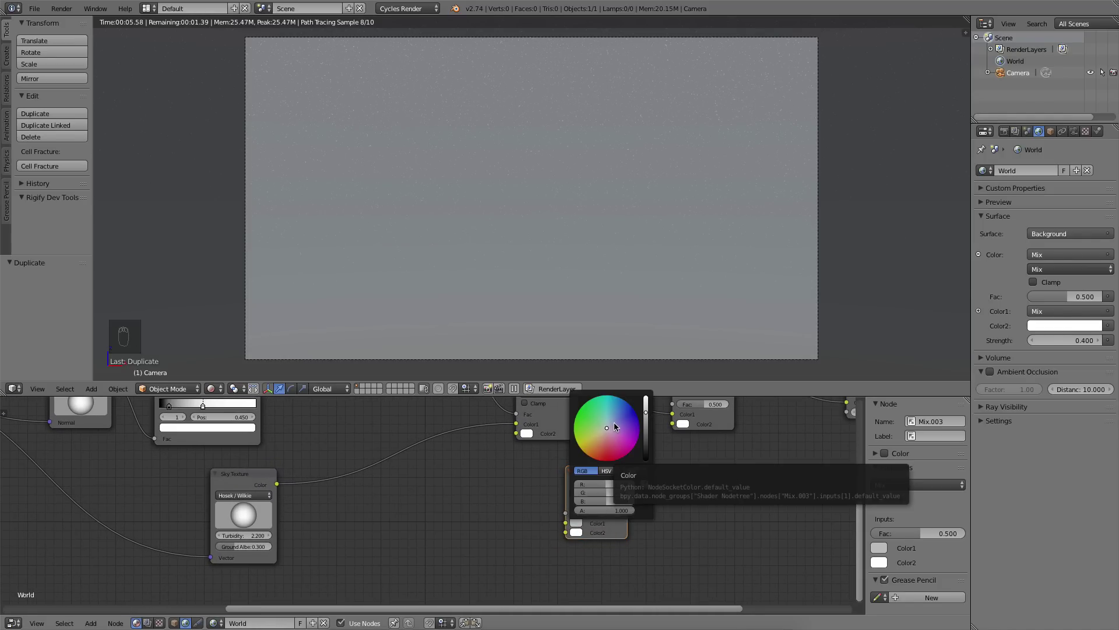
{"action": "left_click_drag", "start_coordinate": [613, 427], "coordinate": [628, 409]}
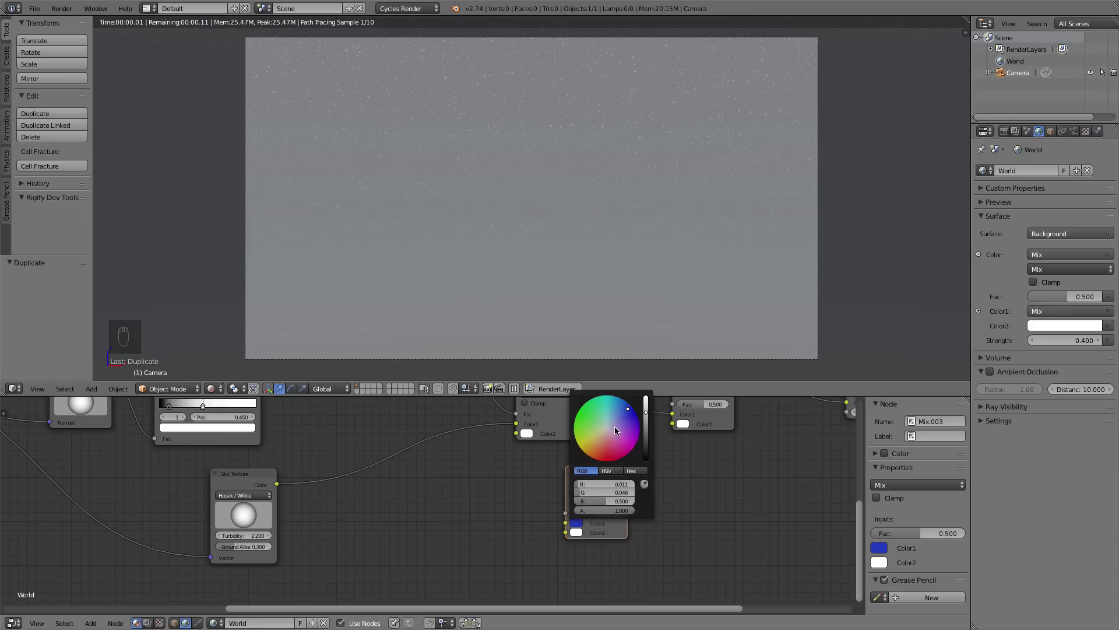
{"action": "left_click", "coordinate": [646, 444]}
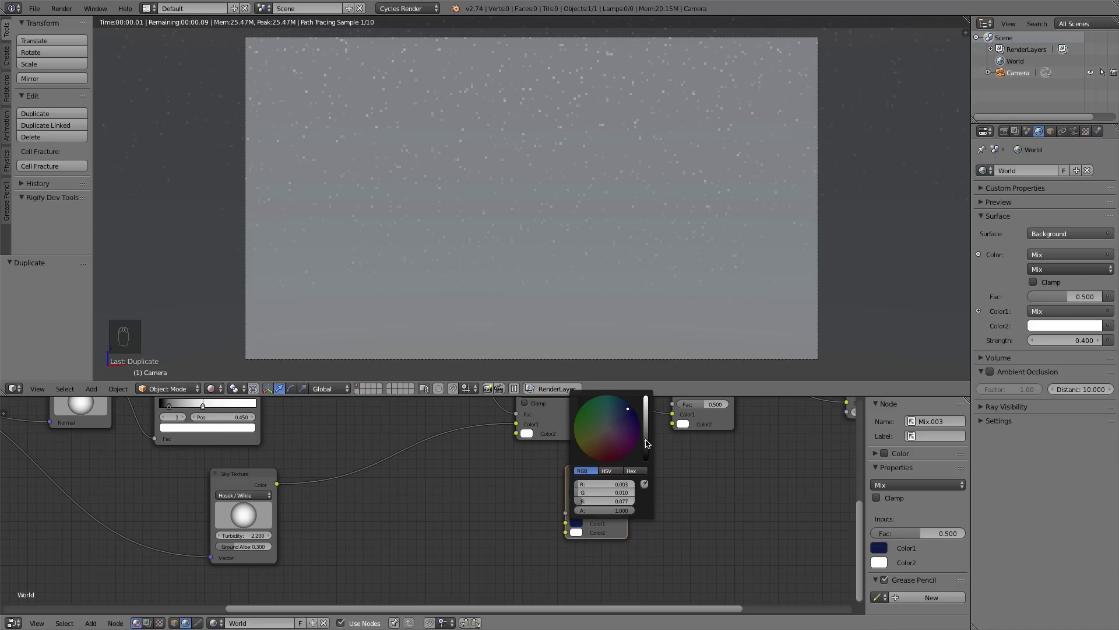
{"action": "left_click", "coordinate": [577, 532]}
{"action": "left_click", "coordinate": [644, 483]}
{"action": "left_click", "coordinate": [576, 523]}
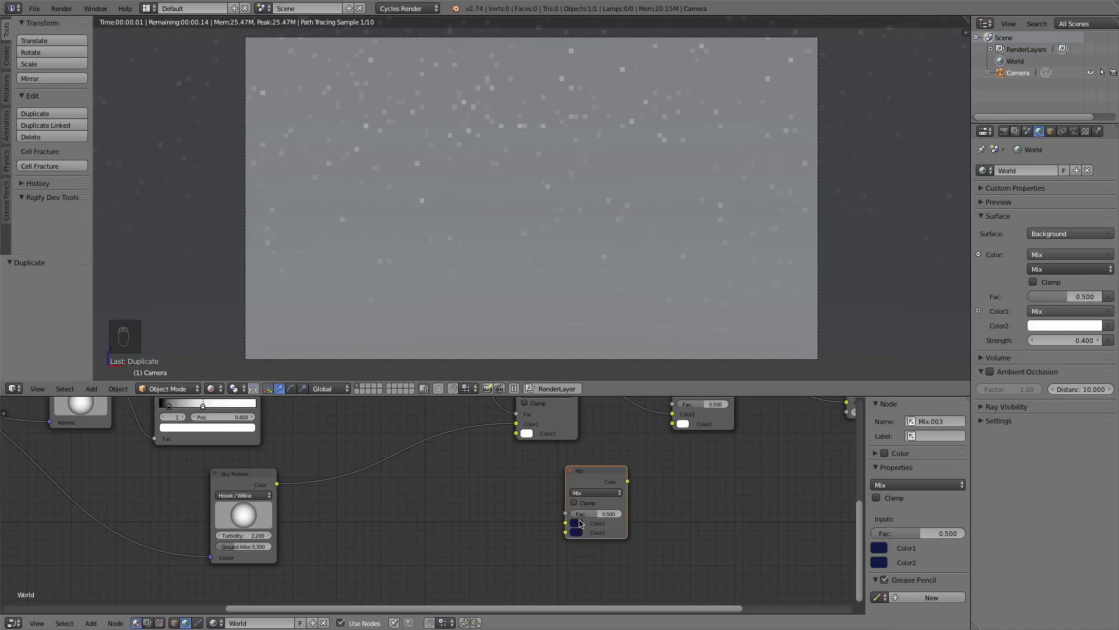
{"action": "left_click", "coordinate": [577, 533]}
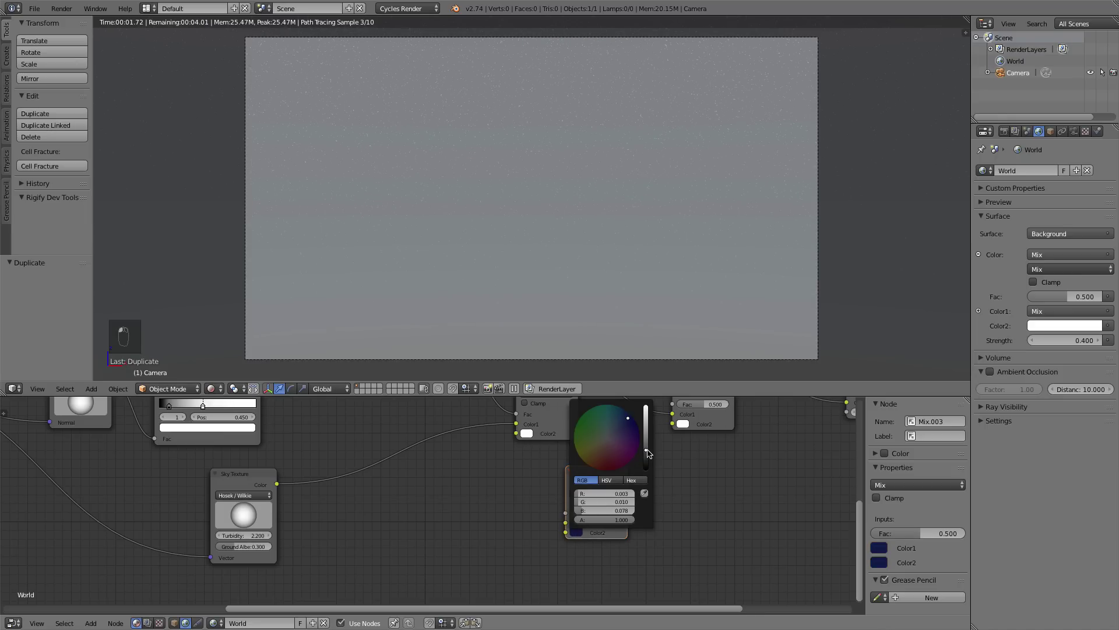
{"action": "left_click_drag", "start_coordinate": [647, 453], "coordinate": [646, 444]}
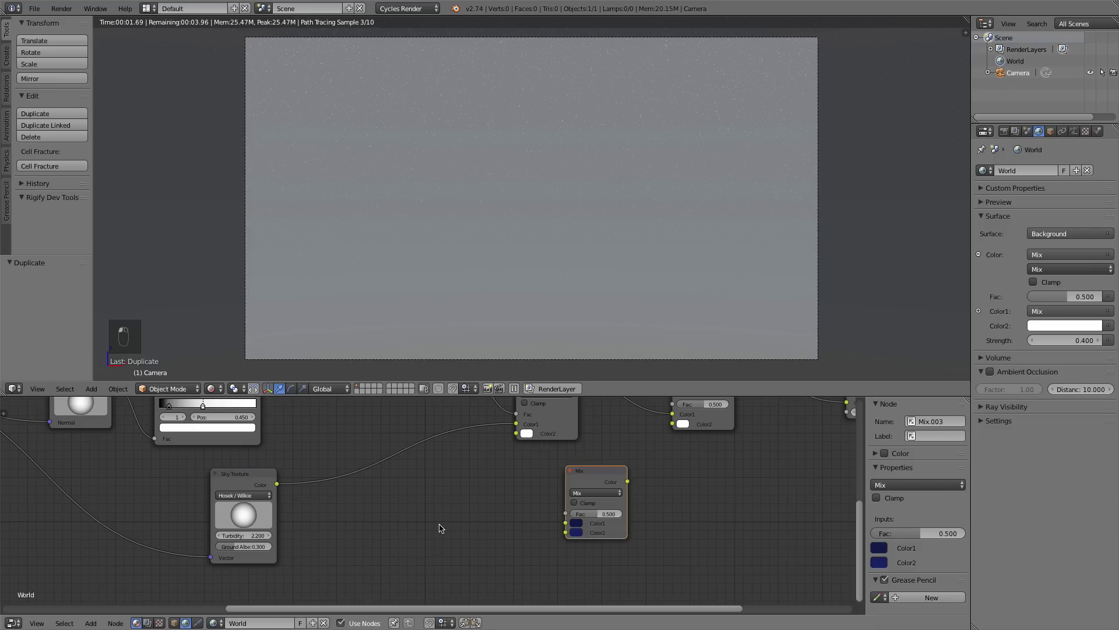
Add a Musgrave Texture and connect its Fac to the navy Mix node's factor.
{"action": "key", "text": "shift+a"}
{"action": "mouse_move", "coordinate": [427, 491]}
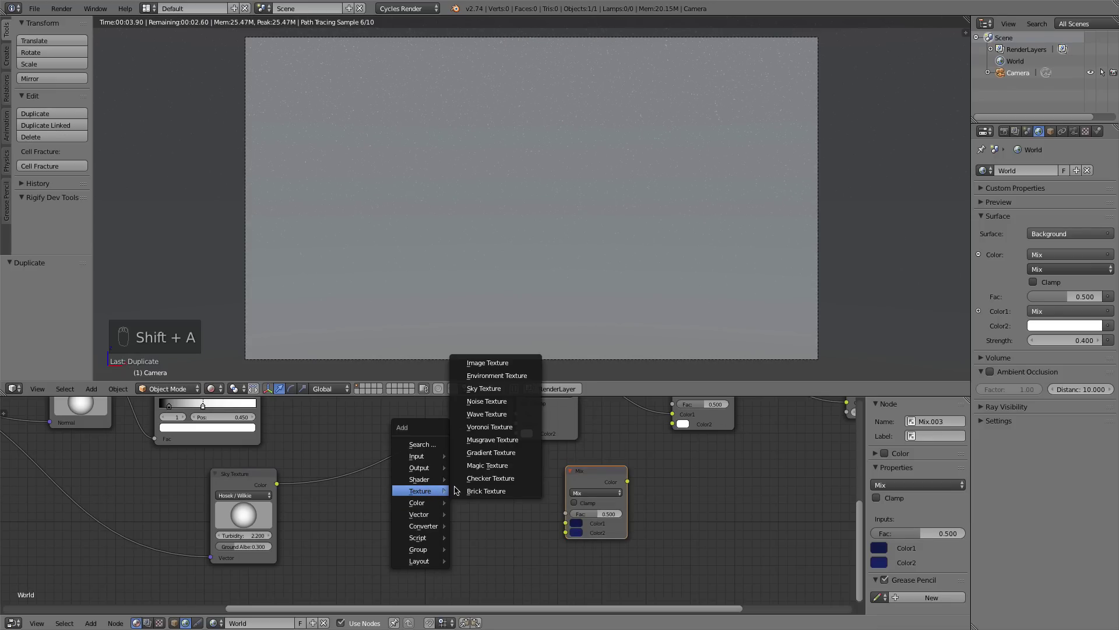
{"action": "left_click", "coordinate": [500, 440]}
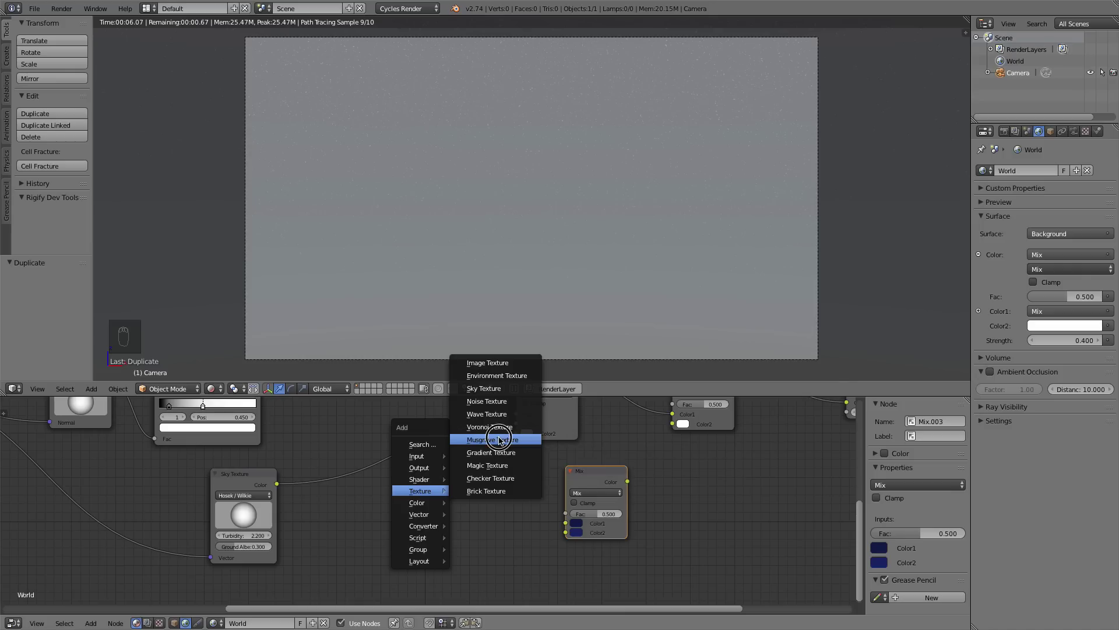
{"action": "left_click", "coordinate": [433, 471]}
{"action": "left_click_drag", "start_coordinate": [500, 495], "coordinate": [565, 514]}
Feed the navy Mix output into the sky mix's second colour.
{"action": "middle_click_drag", "start_coordinate": [587, 476], "coordinate": [489, 520]}
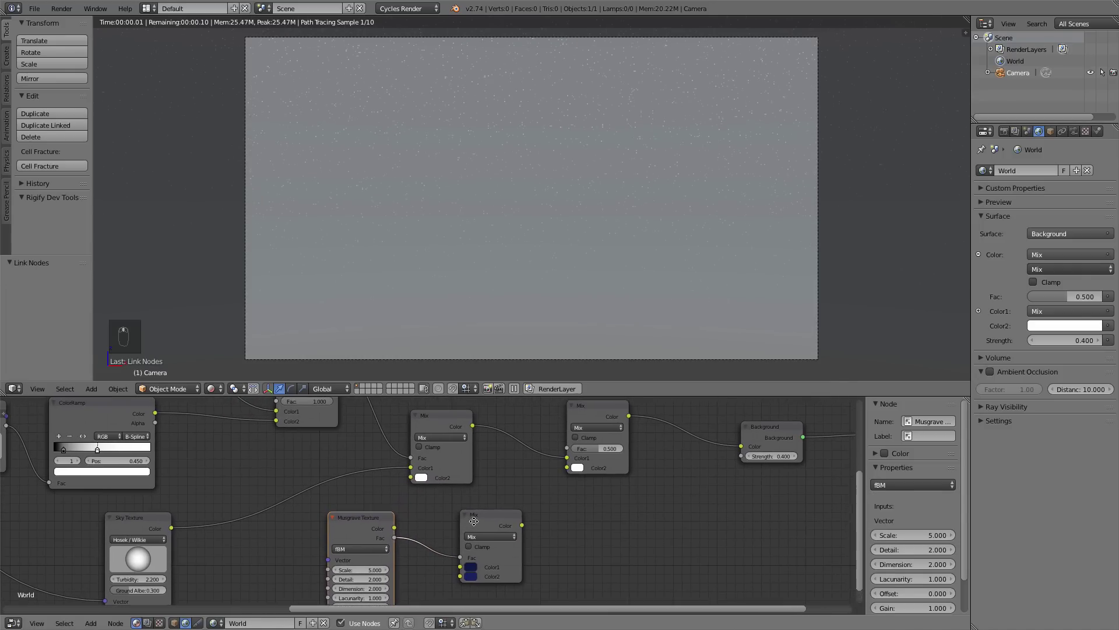
{"action": "left_click_drag", "start_coordinate": [514, 523], "coordinate": [555, 471]}
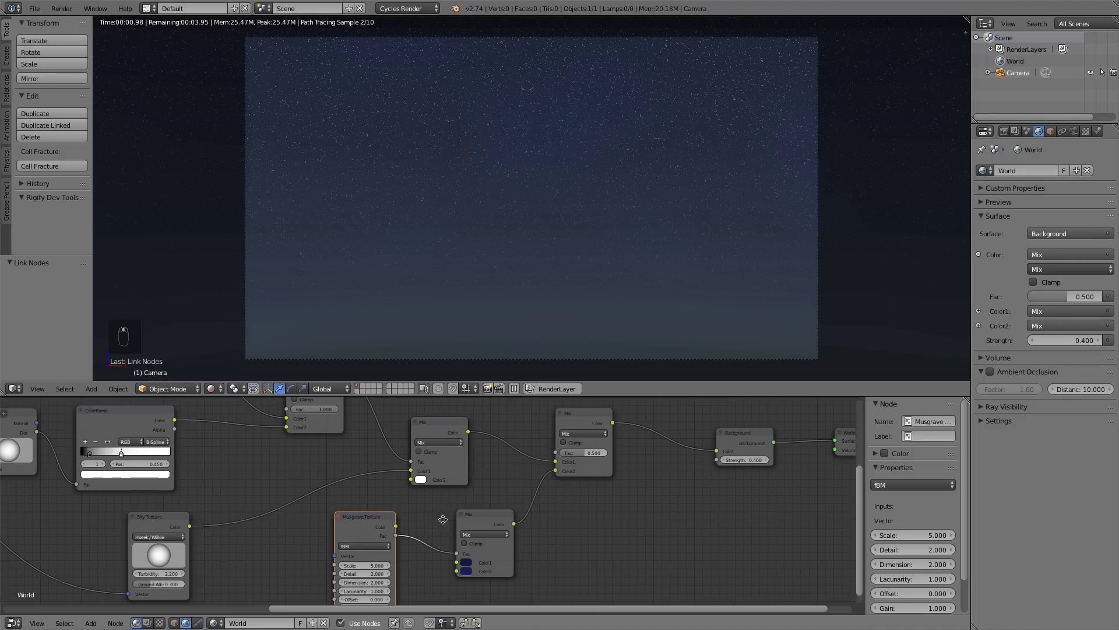
{"action": "middle_click_drag", "start_coordinate": [446, 521], "coordinate": [495, 496]}
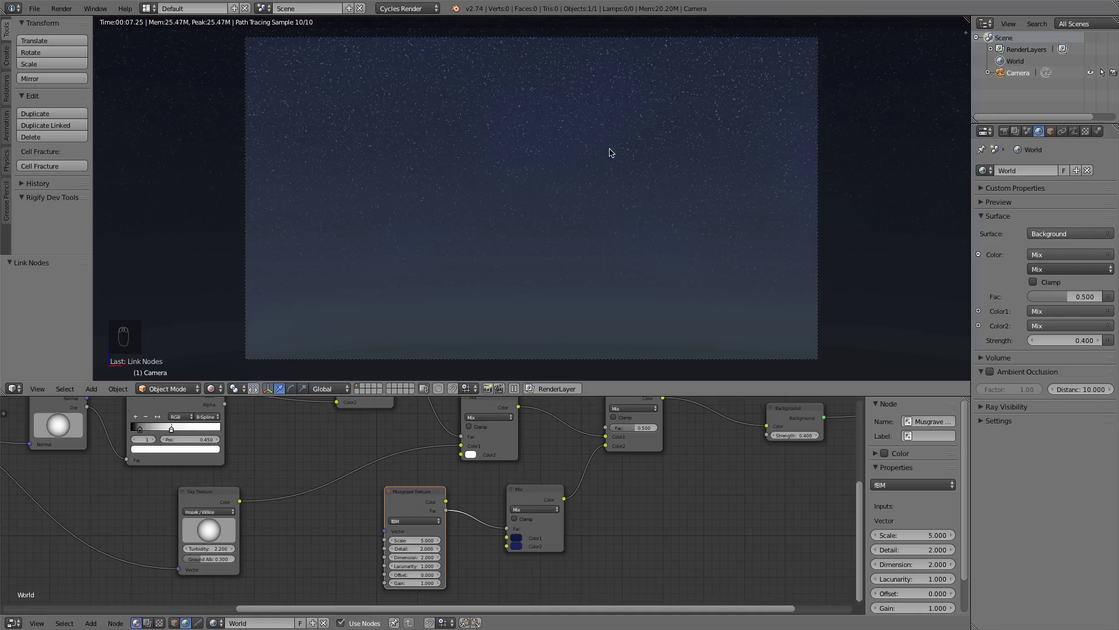
Lower the navy Mix colours' values, first to B 0.036 and second to B 0.148.
{"action": "scroll", "coordinate": [583, 466], "scroll_direction": "up", "scroll_amount": 1}
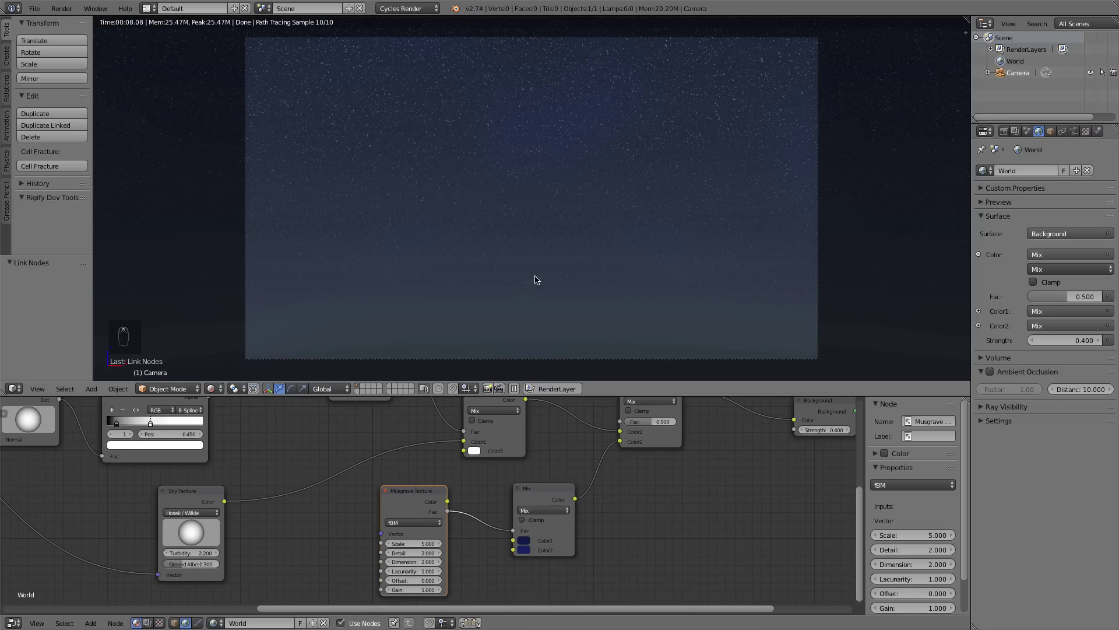
{"action": "left_click", "coordinate": [524, 540]}
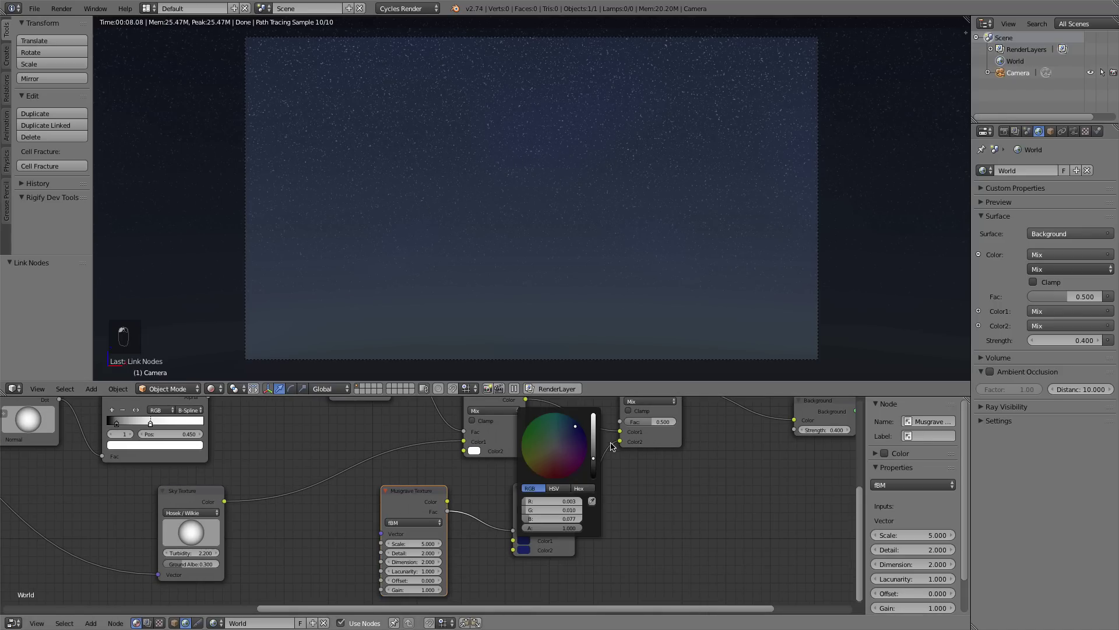
{"action": "left_click", "coordinate": [594, 464]}
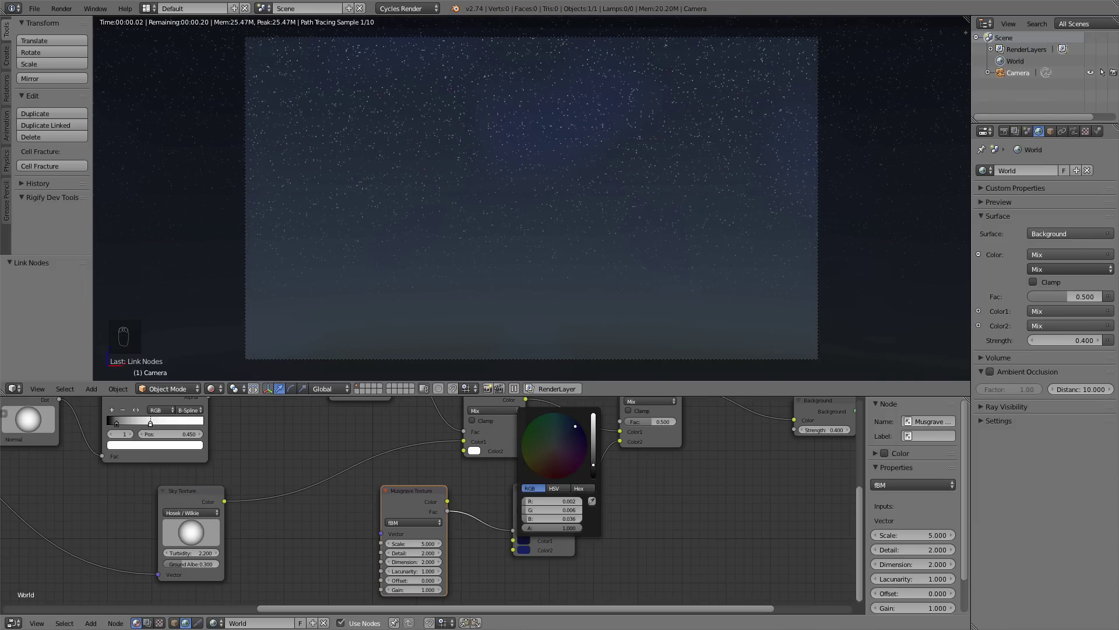
{"action": "left_click", "coordinate": [523, 550]}
{"action": "left_click", "coordinate": [595, 464]}
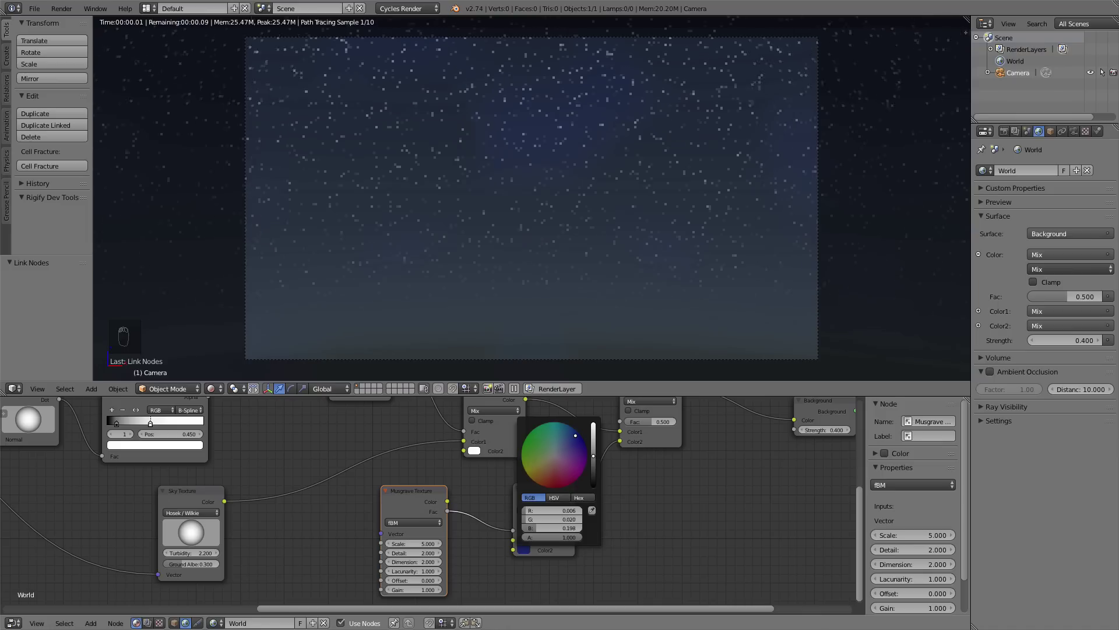
{"action": "left_click_drag", "start_coordinate": [593, 456], "coordinate": [594, 459]}
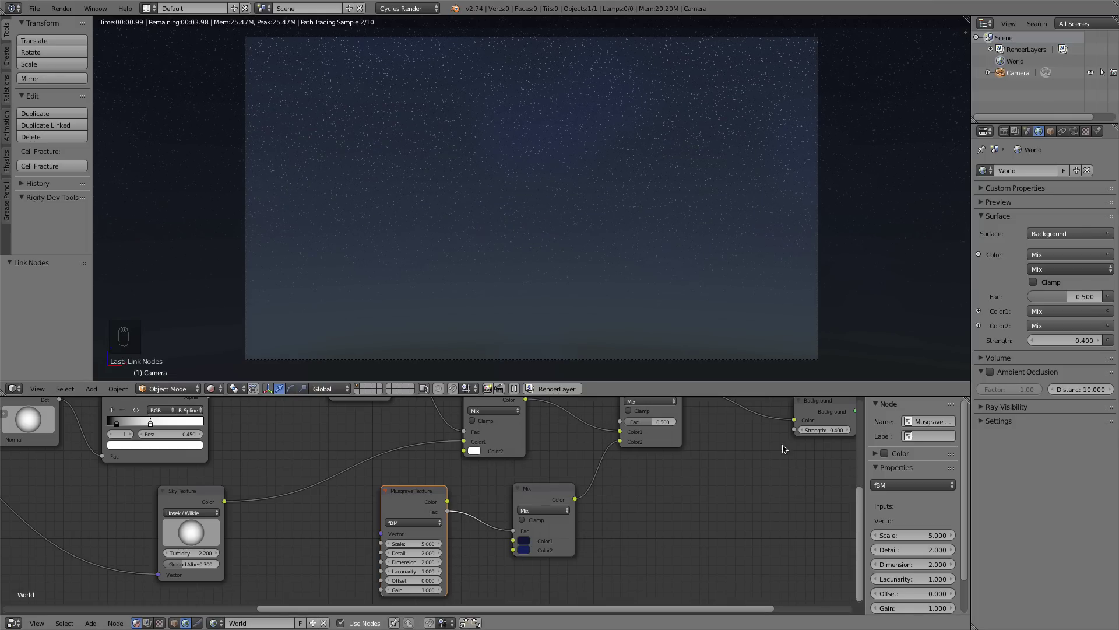
Set the Musgrave Texture Scale to 4.000 and the Mapping Location Z to 0.280.
{"action": "key", "text": "KP_Decimal"}
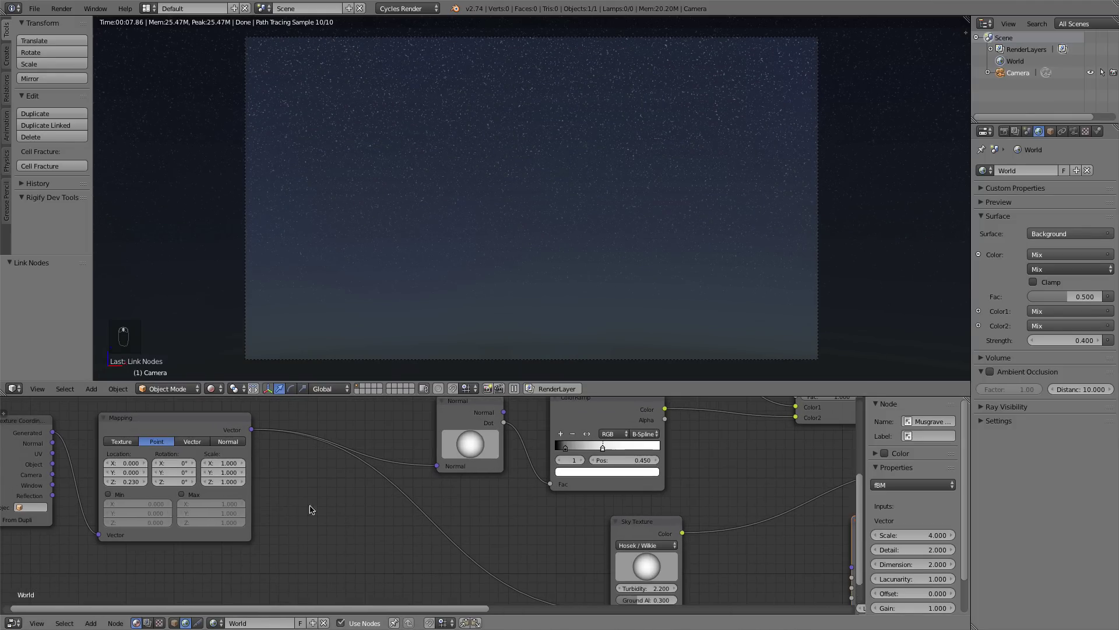
{"action": "left_click_drag", "start_coordinate": [140, 483], "coordinate": [164, 483]}
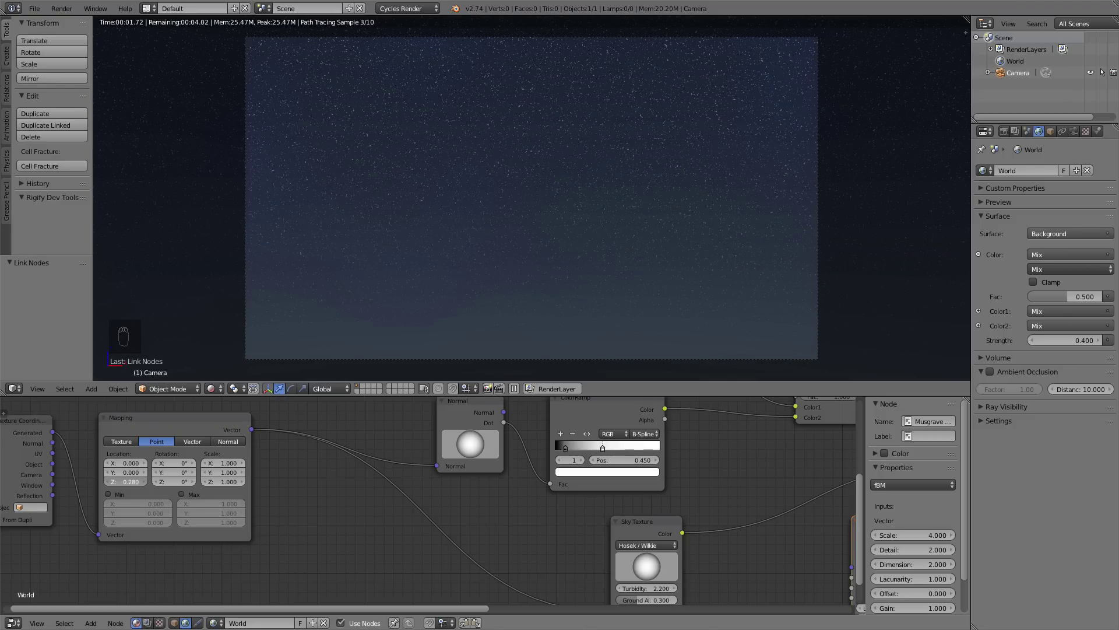
{"action": "scroll", "coordinate": [542, 520], "scroll_direction": "down", "scroll_amount": 4}
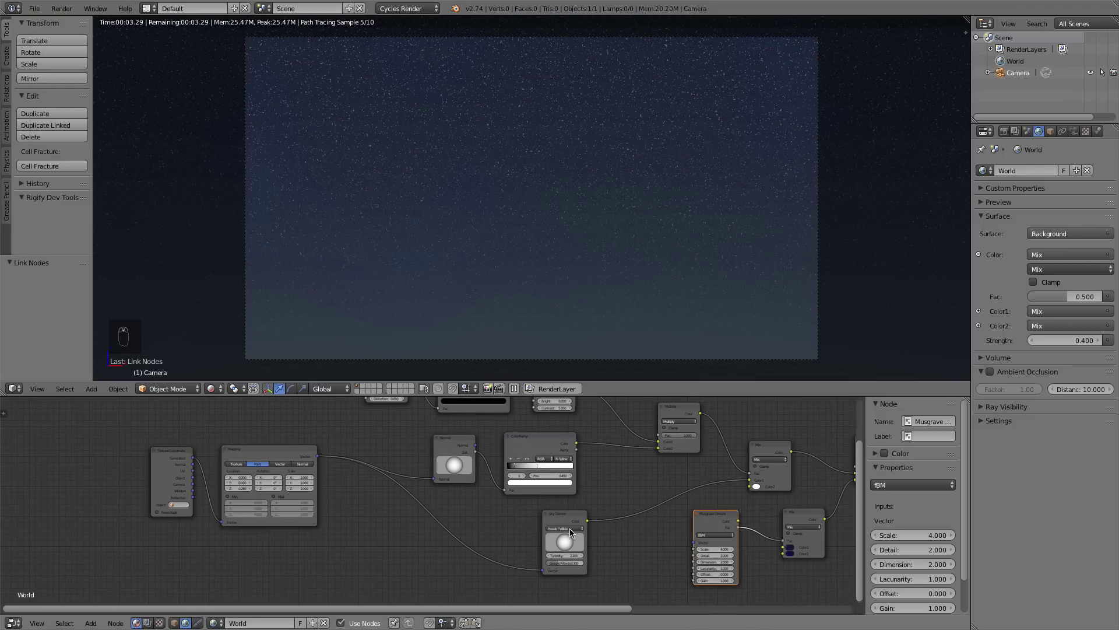
{"action": "scroll", "coordinate": [723, 537], "scroll_direction": "up", "scroll_amount": 4}
{"action": "middle_click_drag", "start_coordinate": [417, 499], "coordinate": [499, 436]}
Set the Noise Texture Scale to 200 and move the star ColorRamp's black stop to 0.555.
{"action": "double_click", "coordinate": [228, 467]}
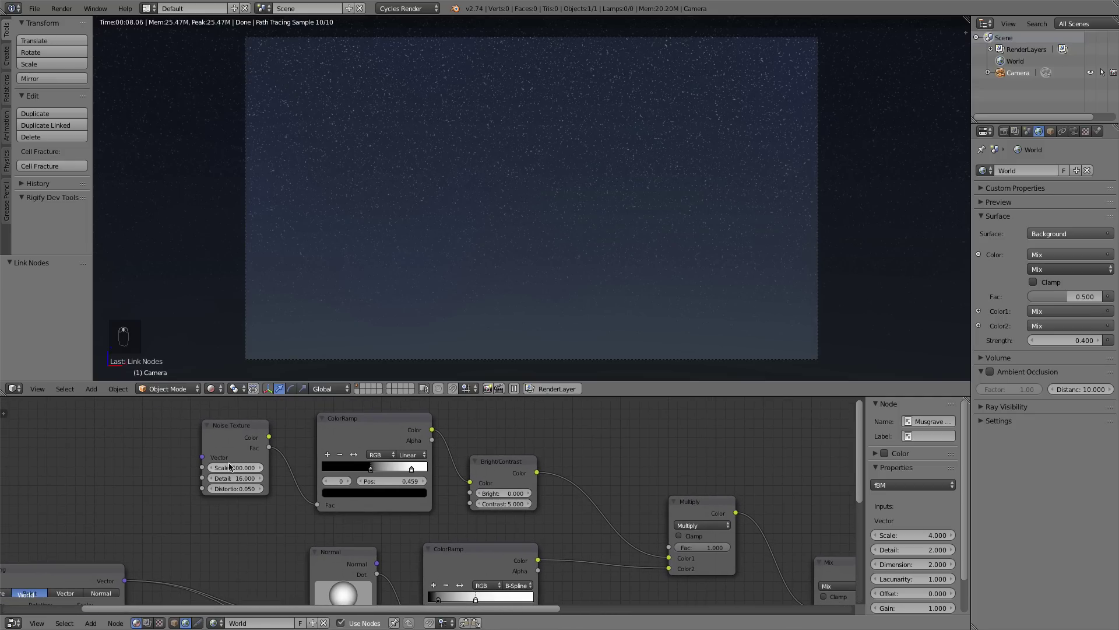
{"action": "type", "text": "200"}
{"action": "key", "text": "Return"}
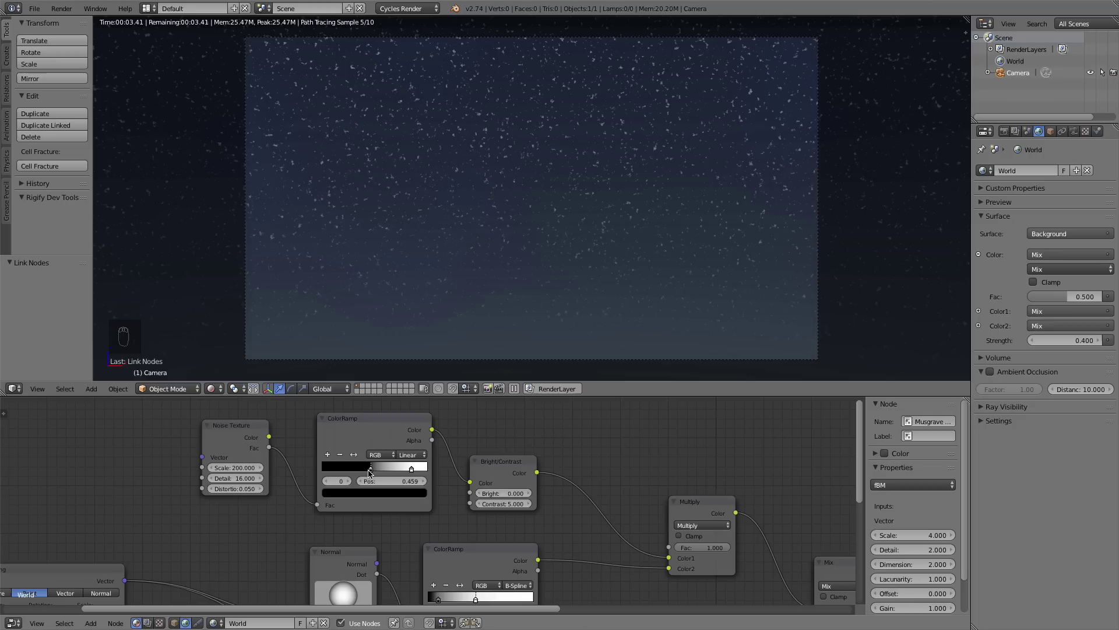
{"action": "left_click_drag", "start_coordinate": [369, 470], "coordinate": [380, 470]}
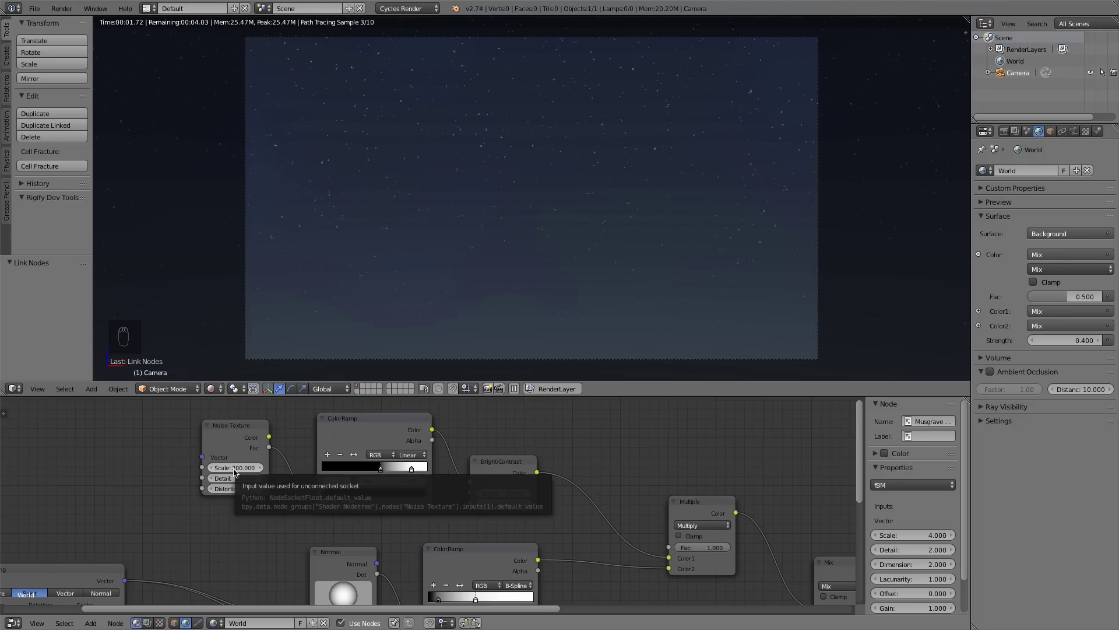
{"action": "scroll", "coordinate": [721, 497], "scroll_direction": "down", "scroll_amount": 3}
{"action": "middle_click_drag", "start_coordinate": [721, 496], "coordinate": [725, 453]}
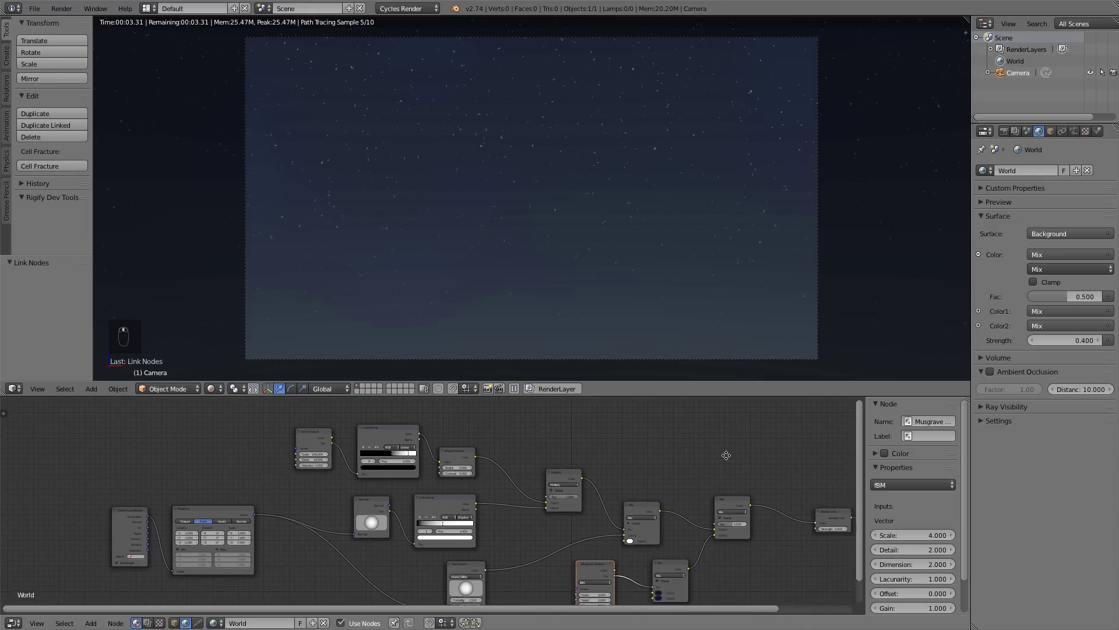
{"action": "scroll", "coordinate": [670, 457], "scroll_direction": "up", "scroll_amount": 4}
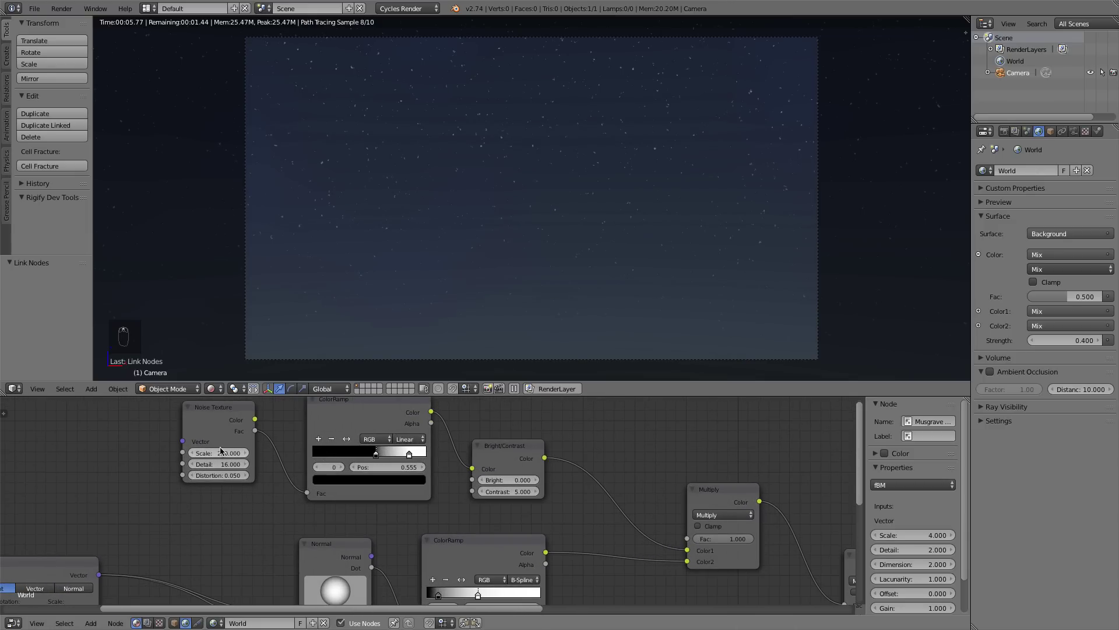
Pull the star ColorRamp's black stop back to 0.509 and zoom out to the whole tree.
{"action": "left_click_drag", "start_coordinate": [377, 455], "coordinate": [369, 455]}
{"action": "scroll", "coordinate": [560, 492], "scroll_direction": "down", "scroll_amount": 3}
{"action": "scroll", "coordinate": [559, 492], "scroll_direction": "down", "scroll_amount": 2}
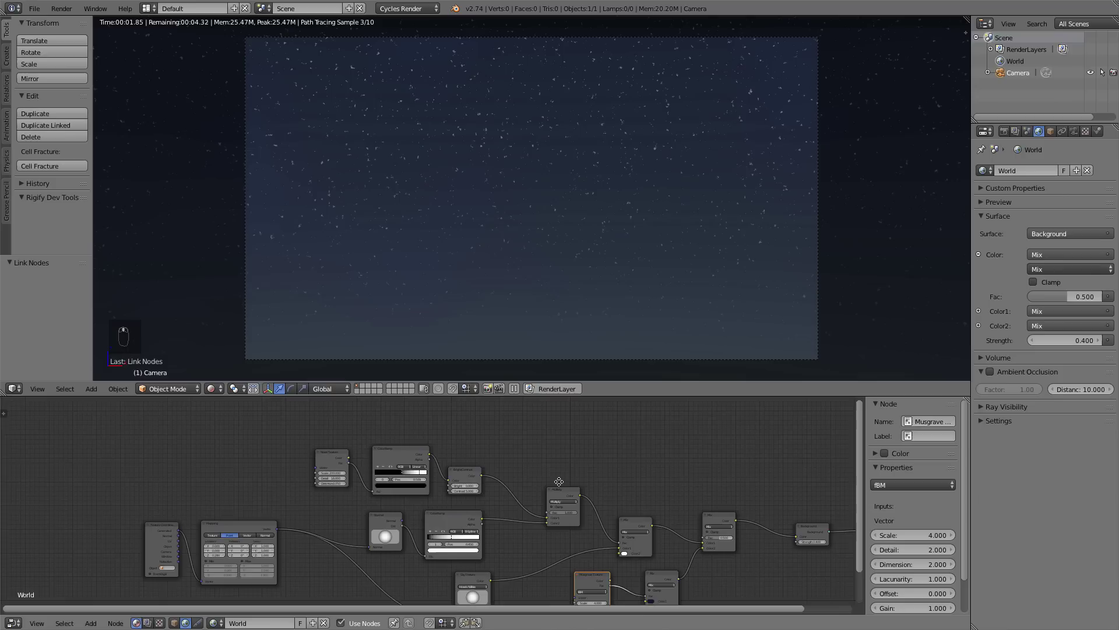
{"action": "middle_click_drag", "start_coordinate": [560, 491], "coordinate": [502, 445]}
{"action": "scroll", "coordinate": [554, 459], "scroll_direction": "down", "scroll_amount": 2}
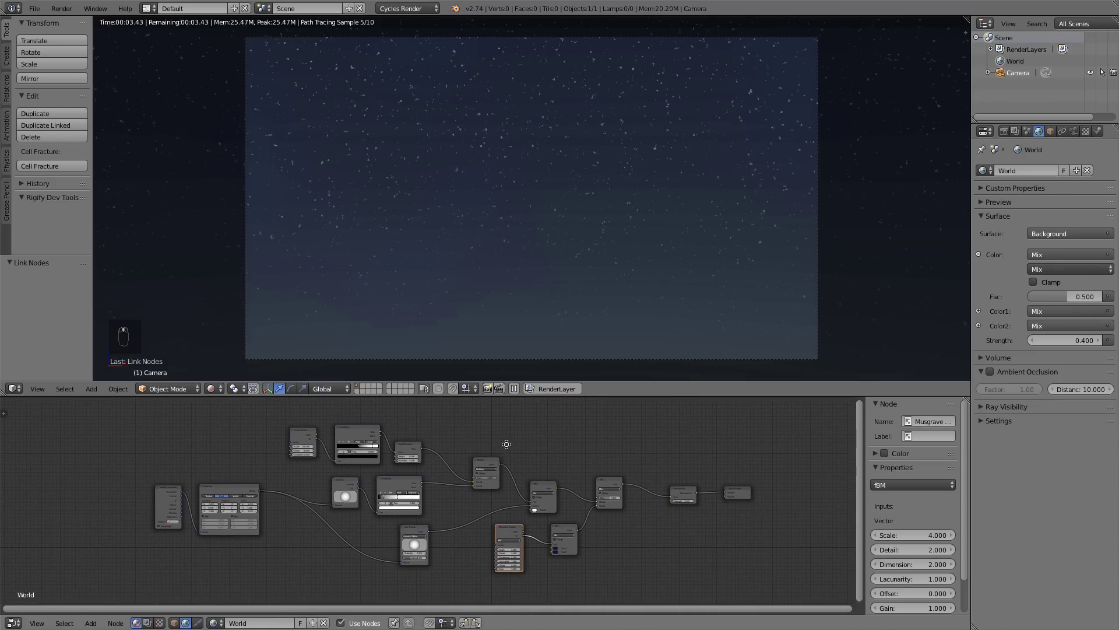
{"action": "scroll", "coordinate": [507, 448], "scroll_direction": "up", "scroll_amount": 1}
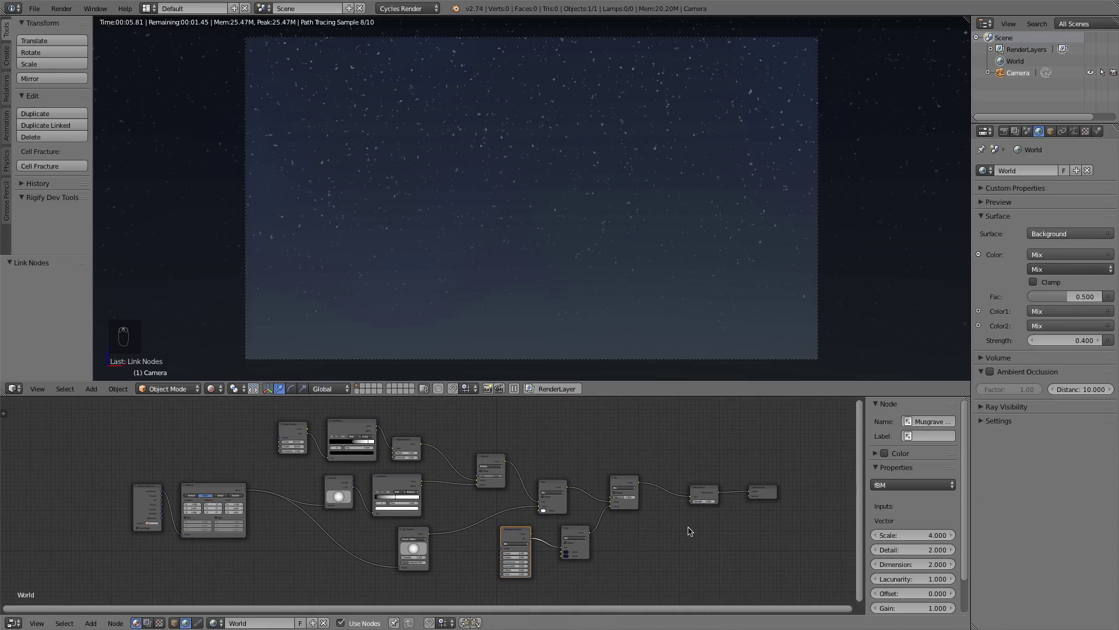